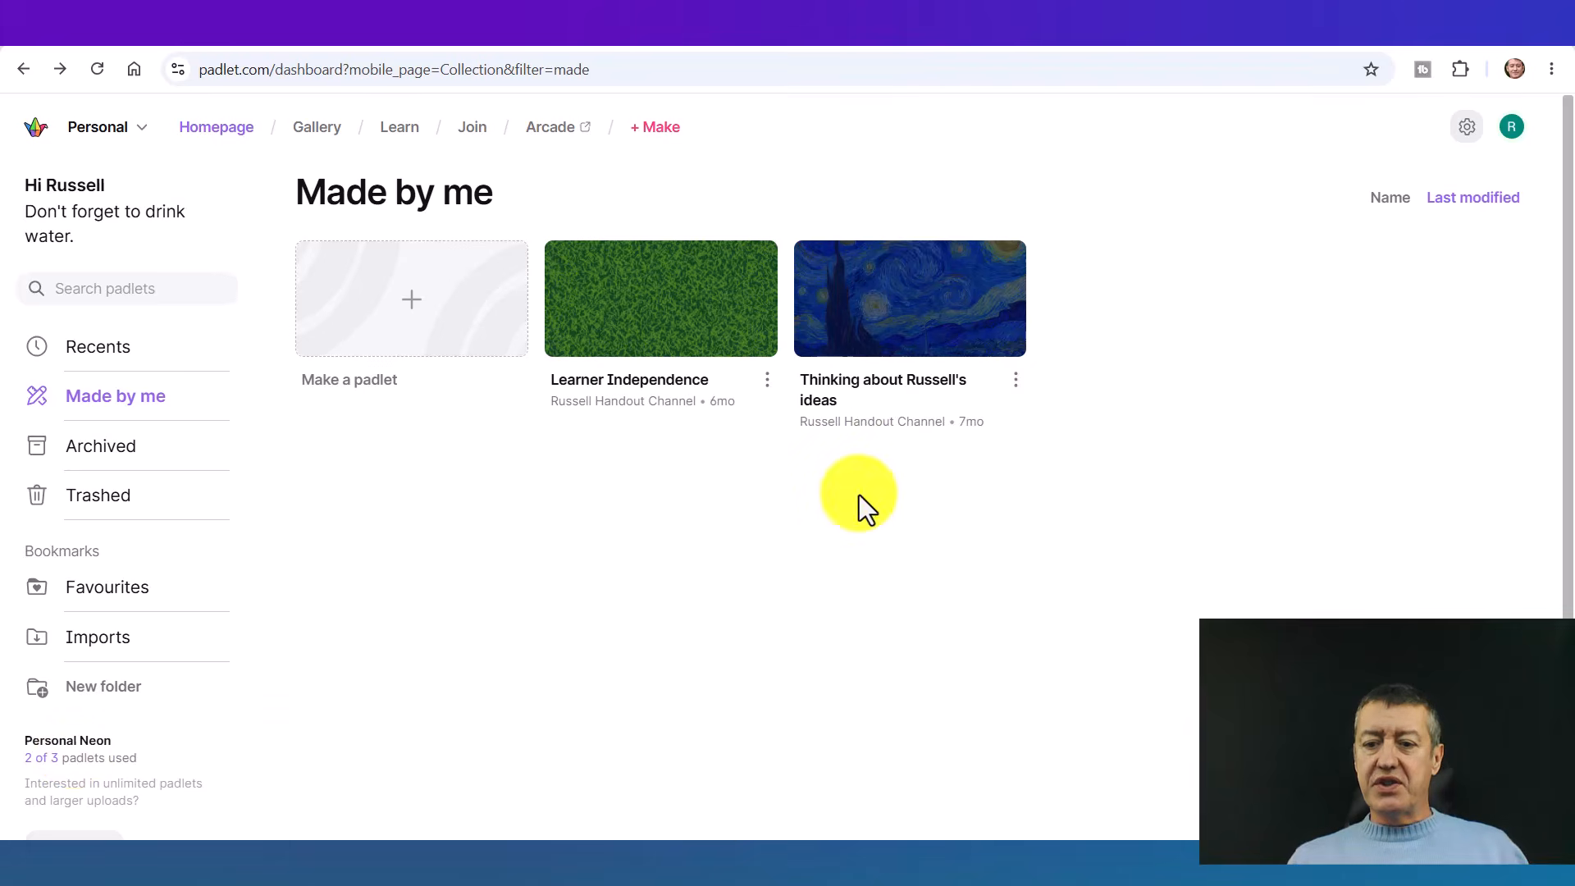
Make a new padlet from scratch as a board in the Wall layout.
click(1014, 386)
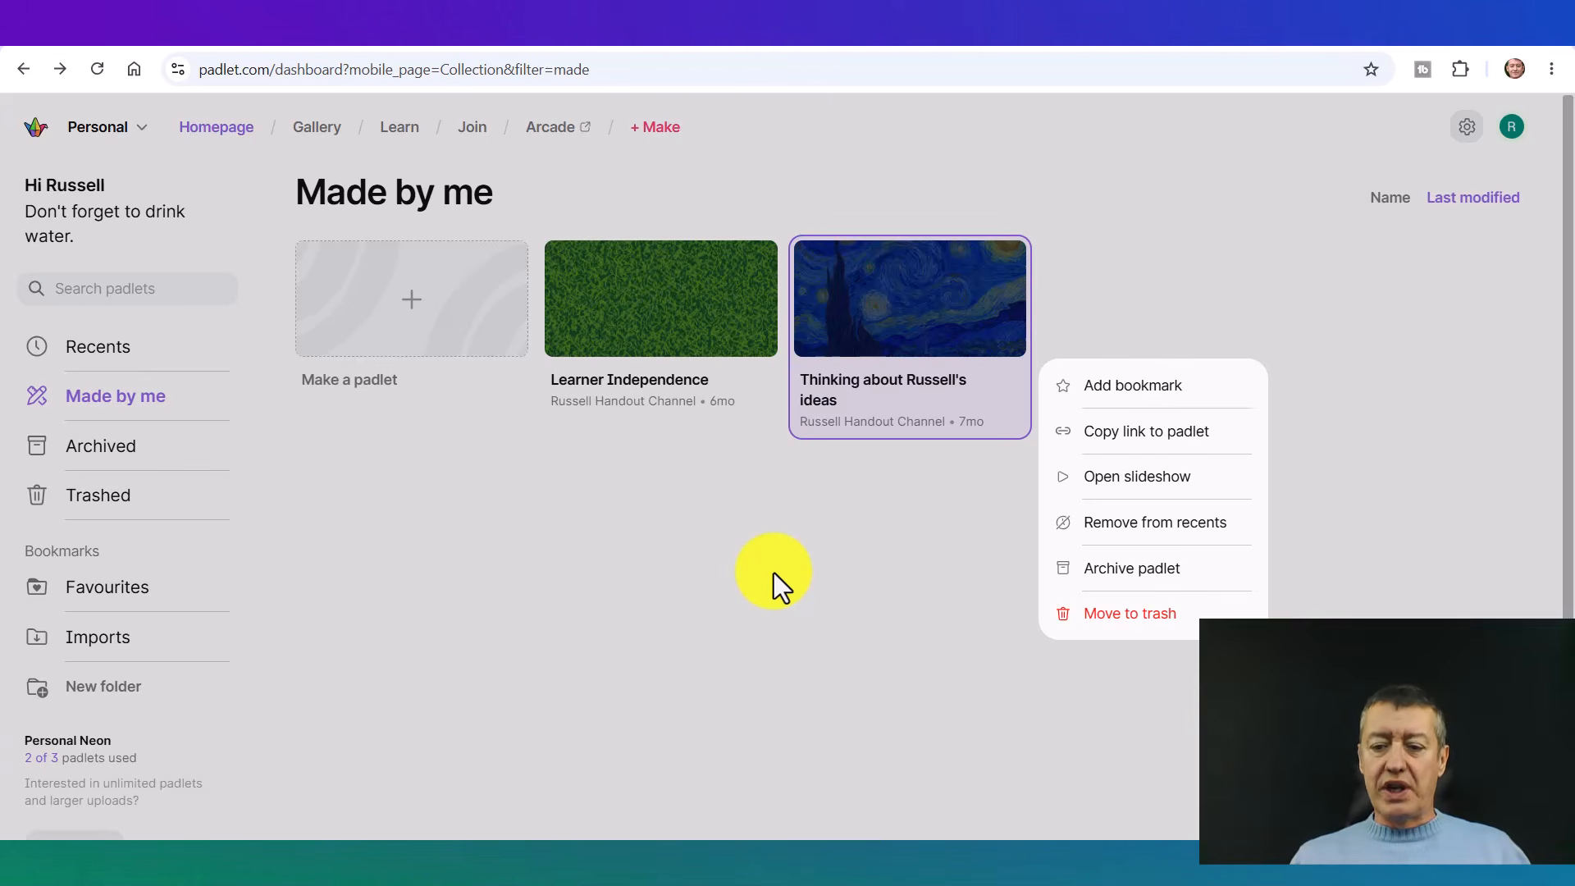
click(625, 568)
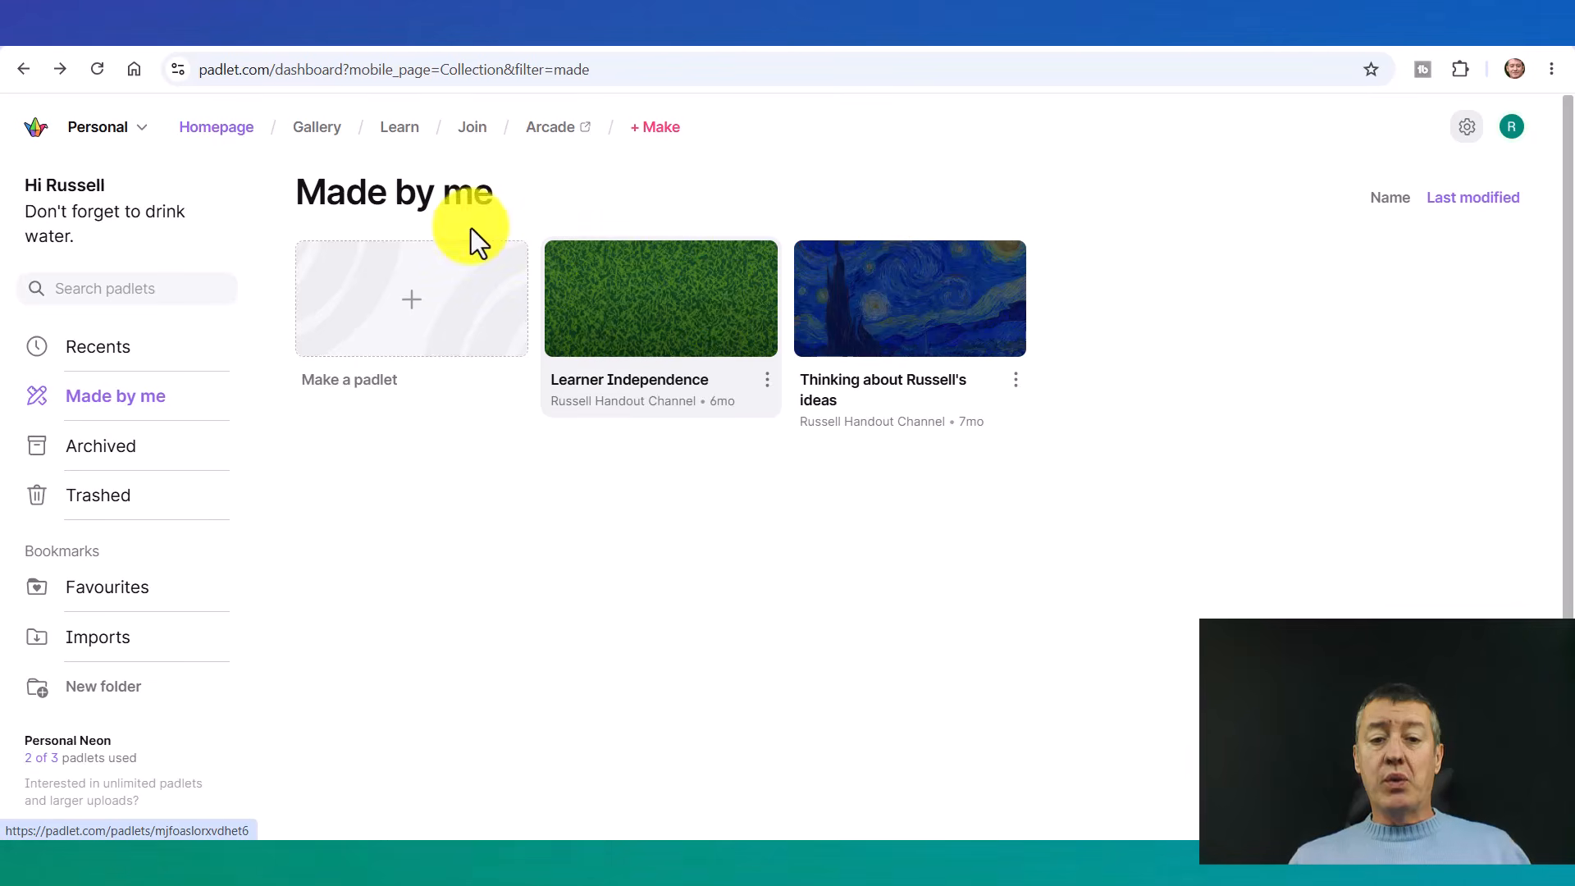
click(413, 314)
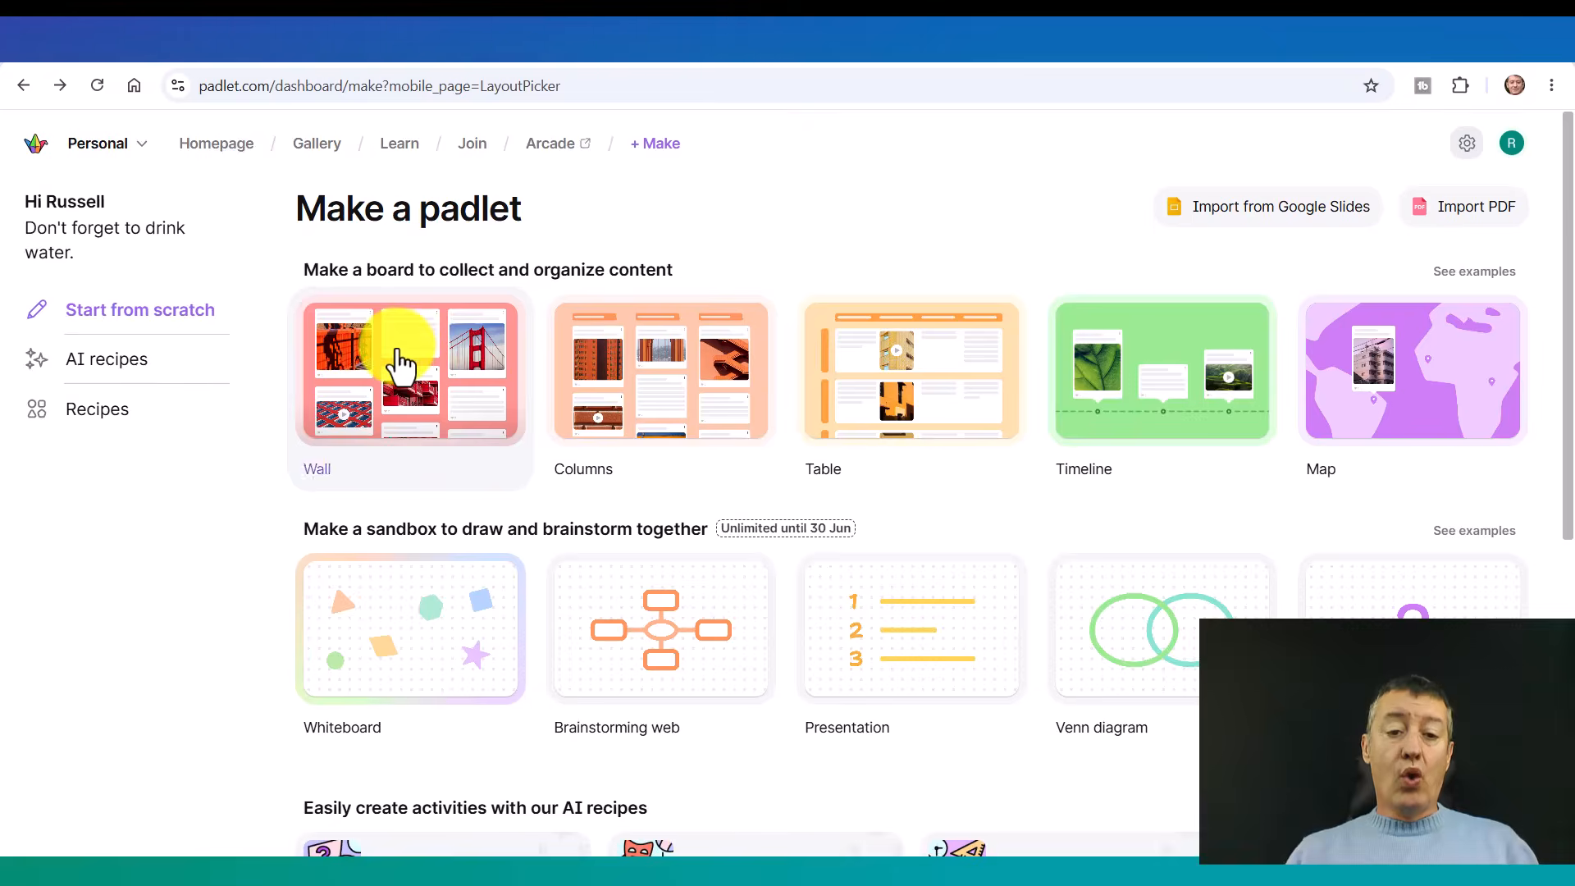
click(400, 361)
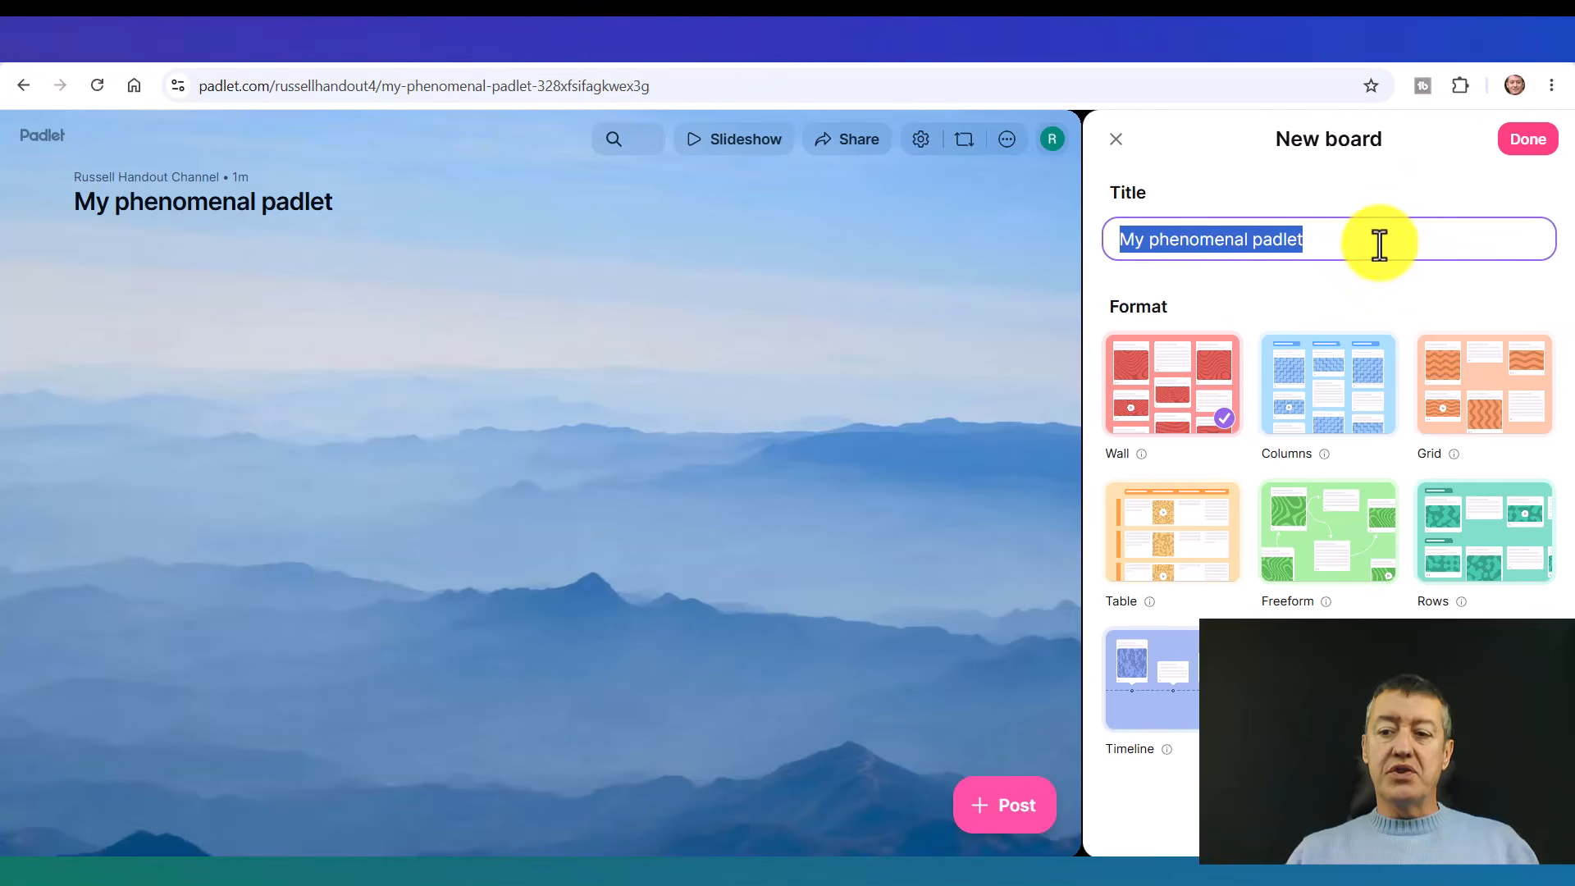
Title the new board "Introduction Padlet", keep the Wall format, and finish its setup.
key(BackSpace)
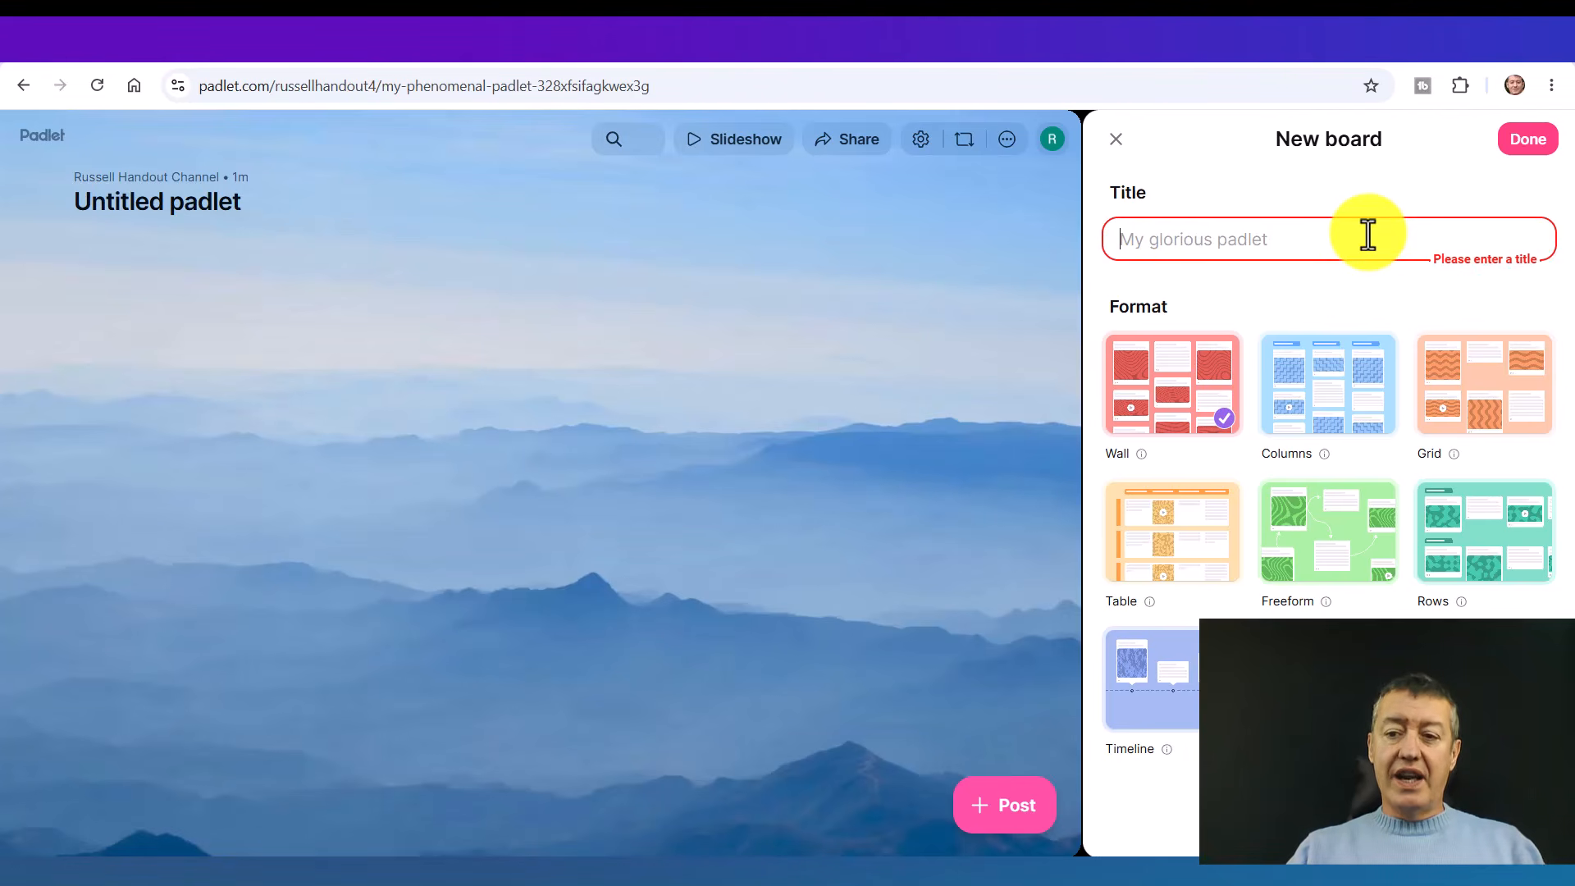
text(Introd)
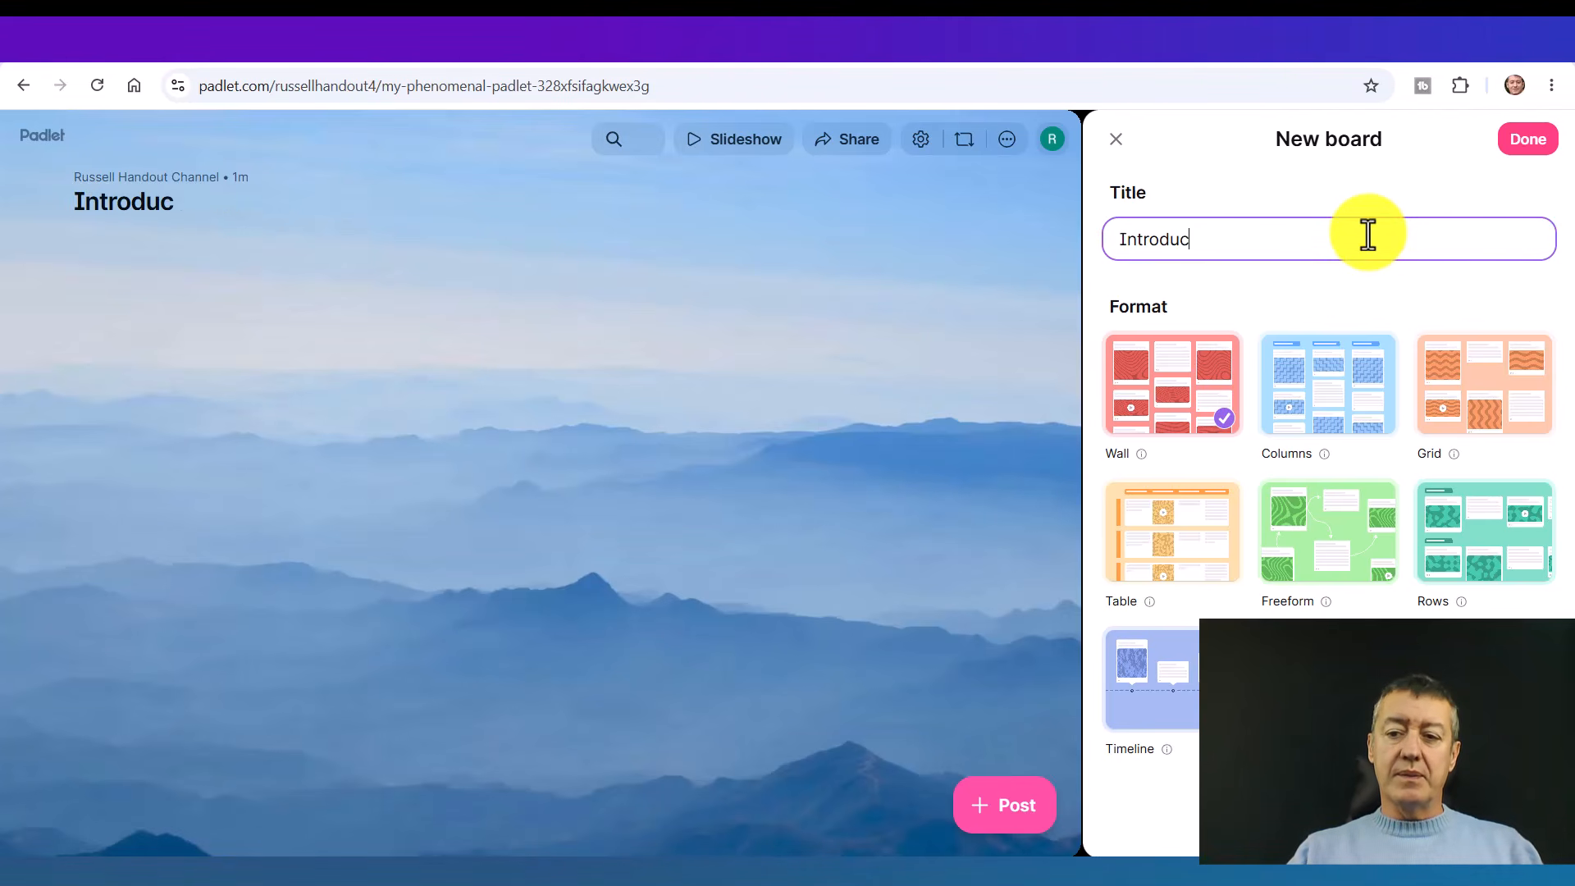
text(u)
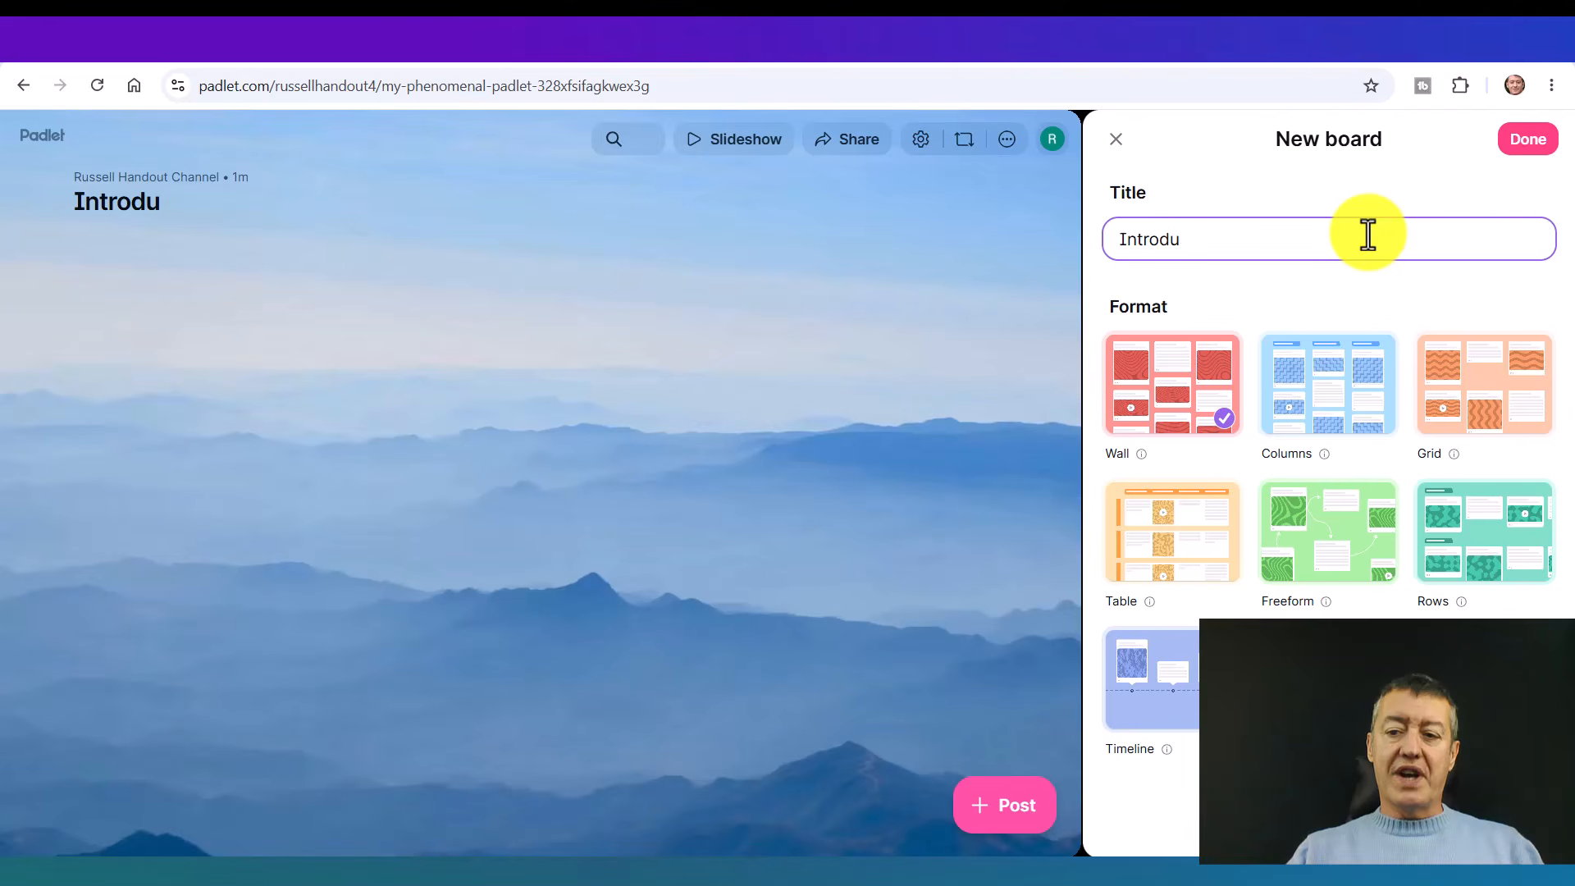
text(ction Padl)
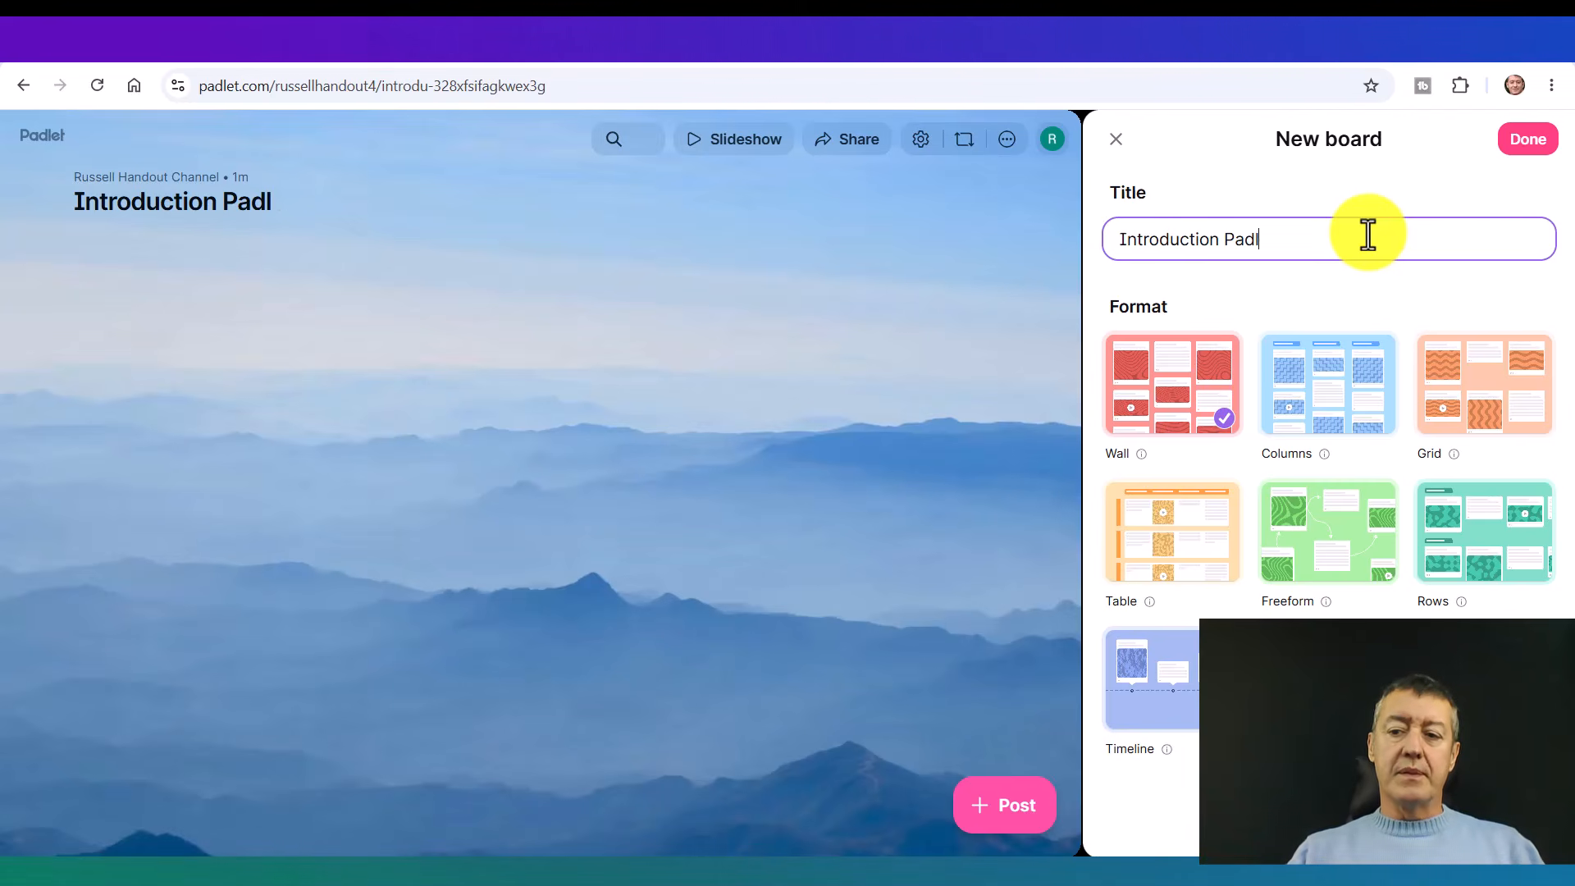
text(et)
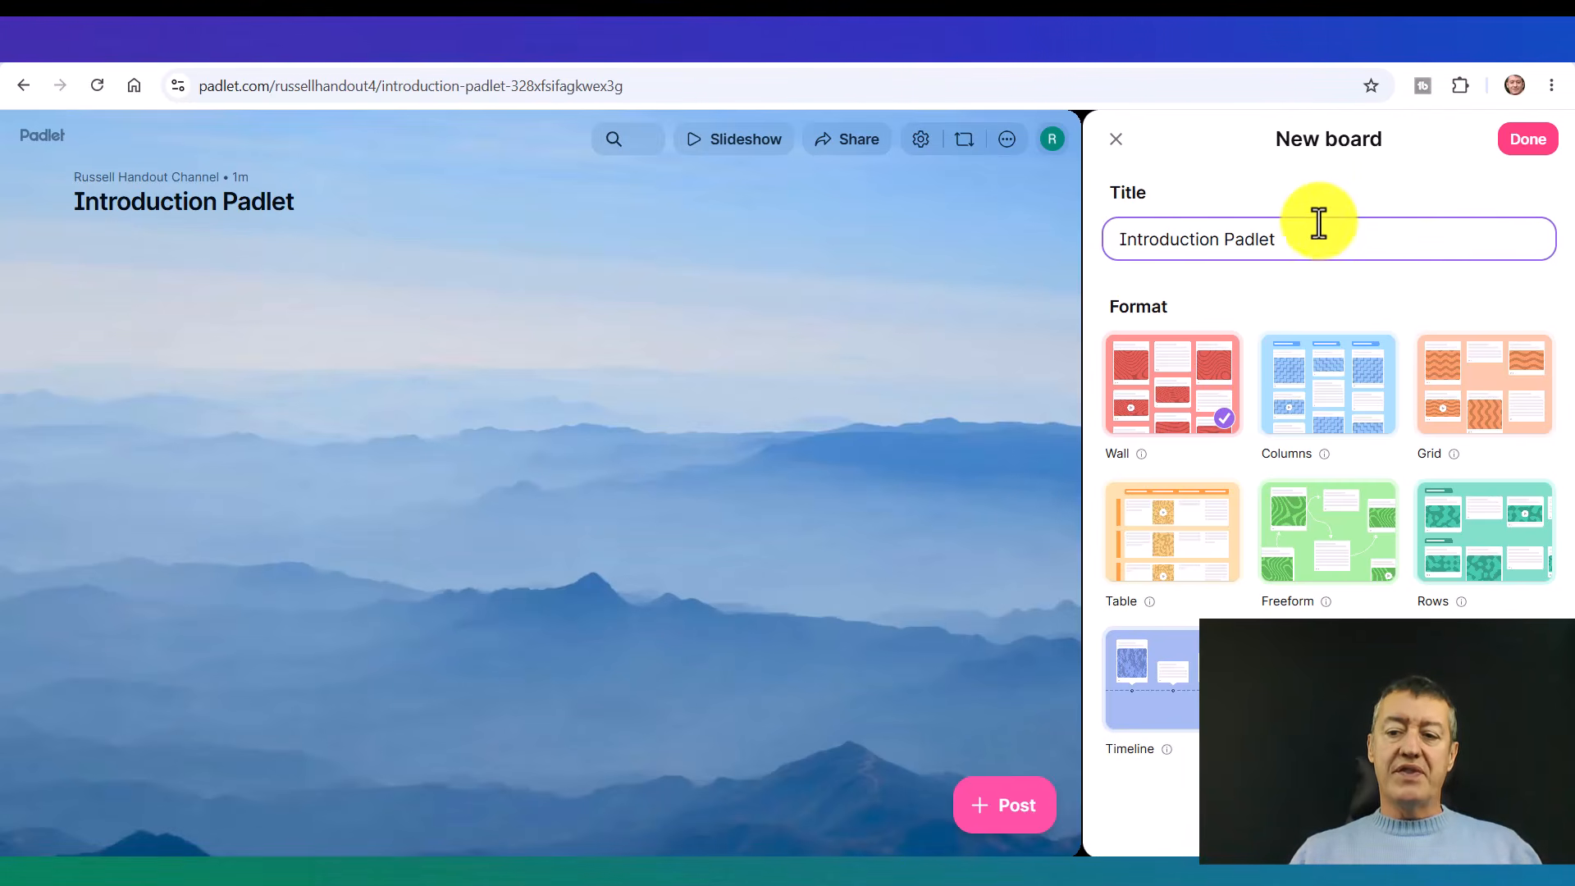
click(1167, 418)
click(1522, 143)
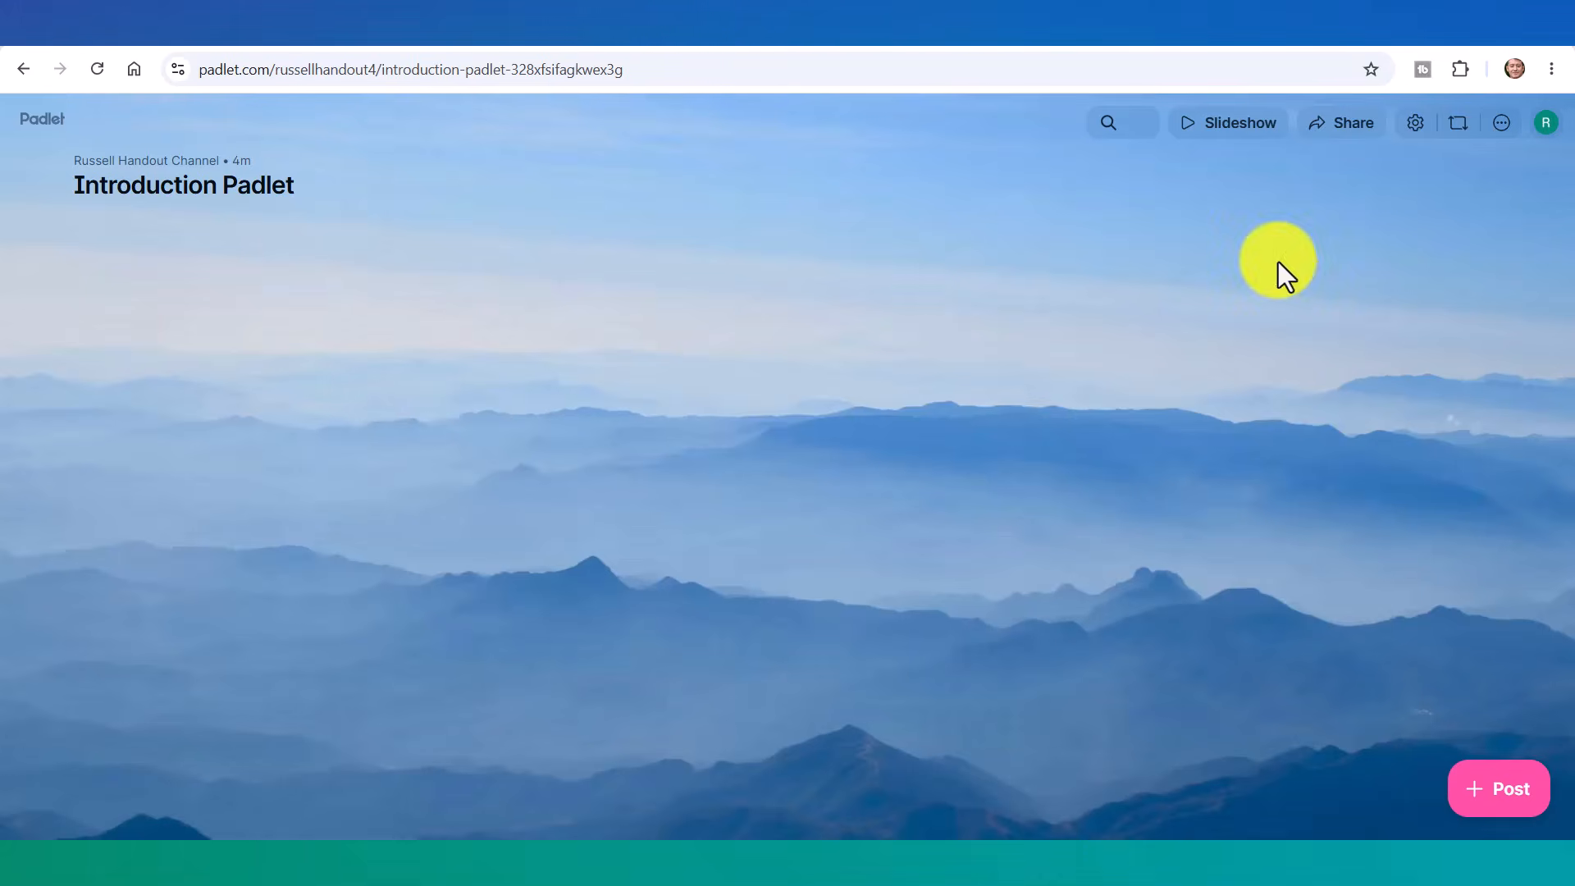
Keep Writer permission for visitors with a link in the board's sharing options and copy the link to the board.
click(1346, 143)
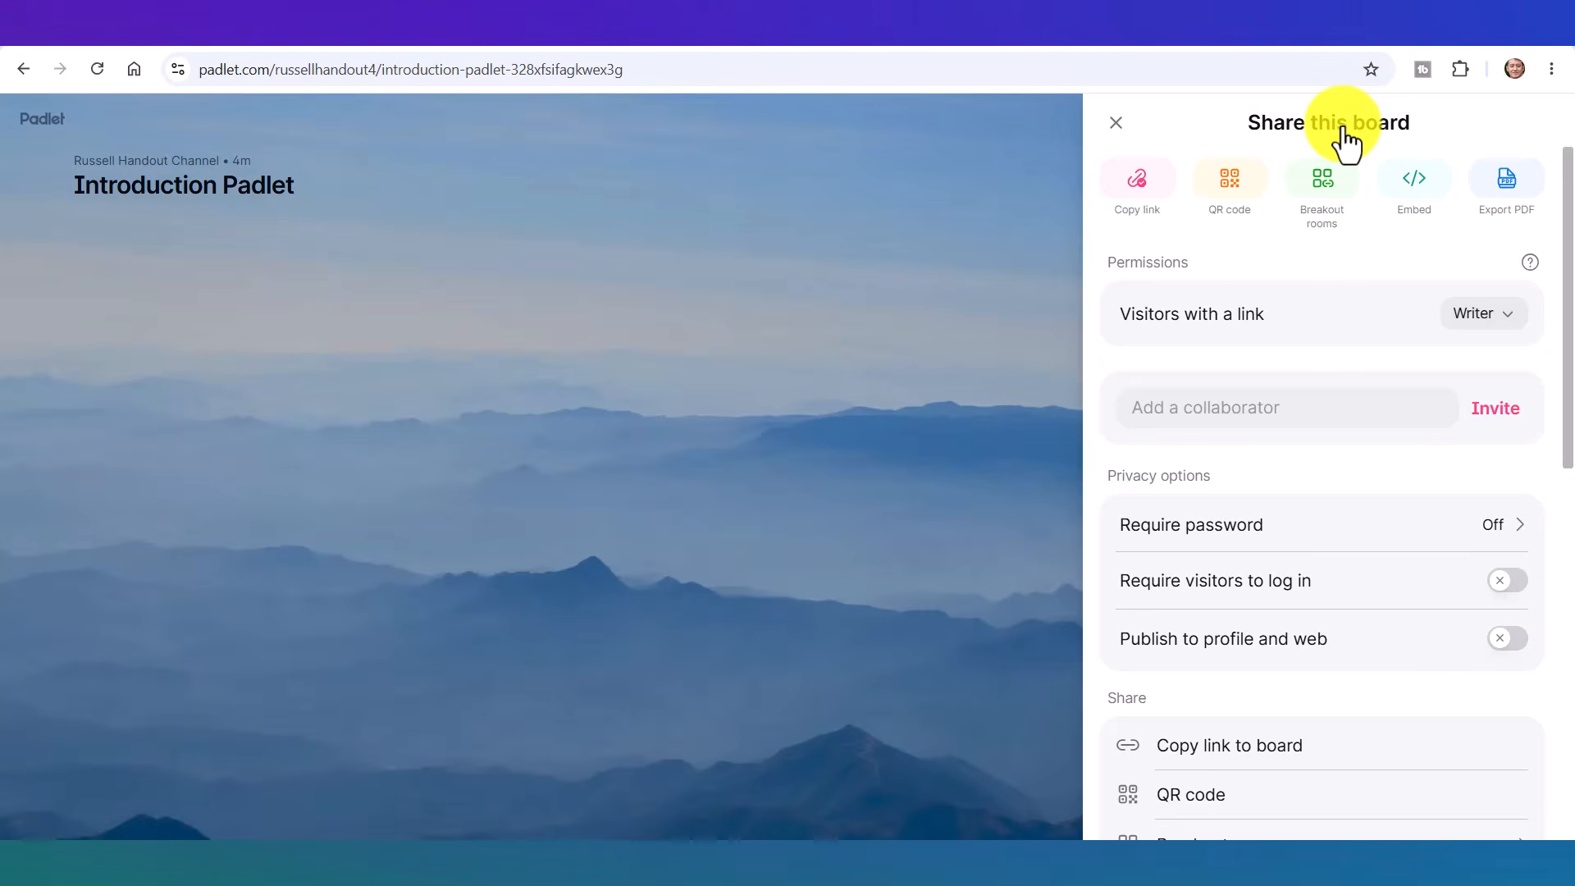
click(1503, 328)
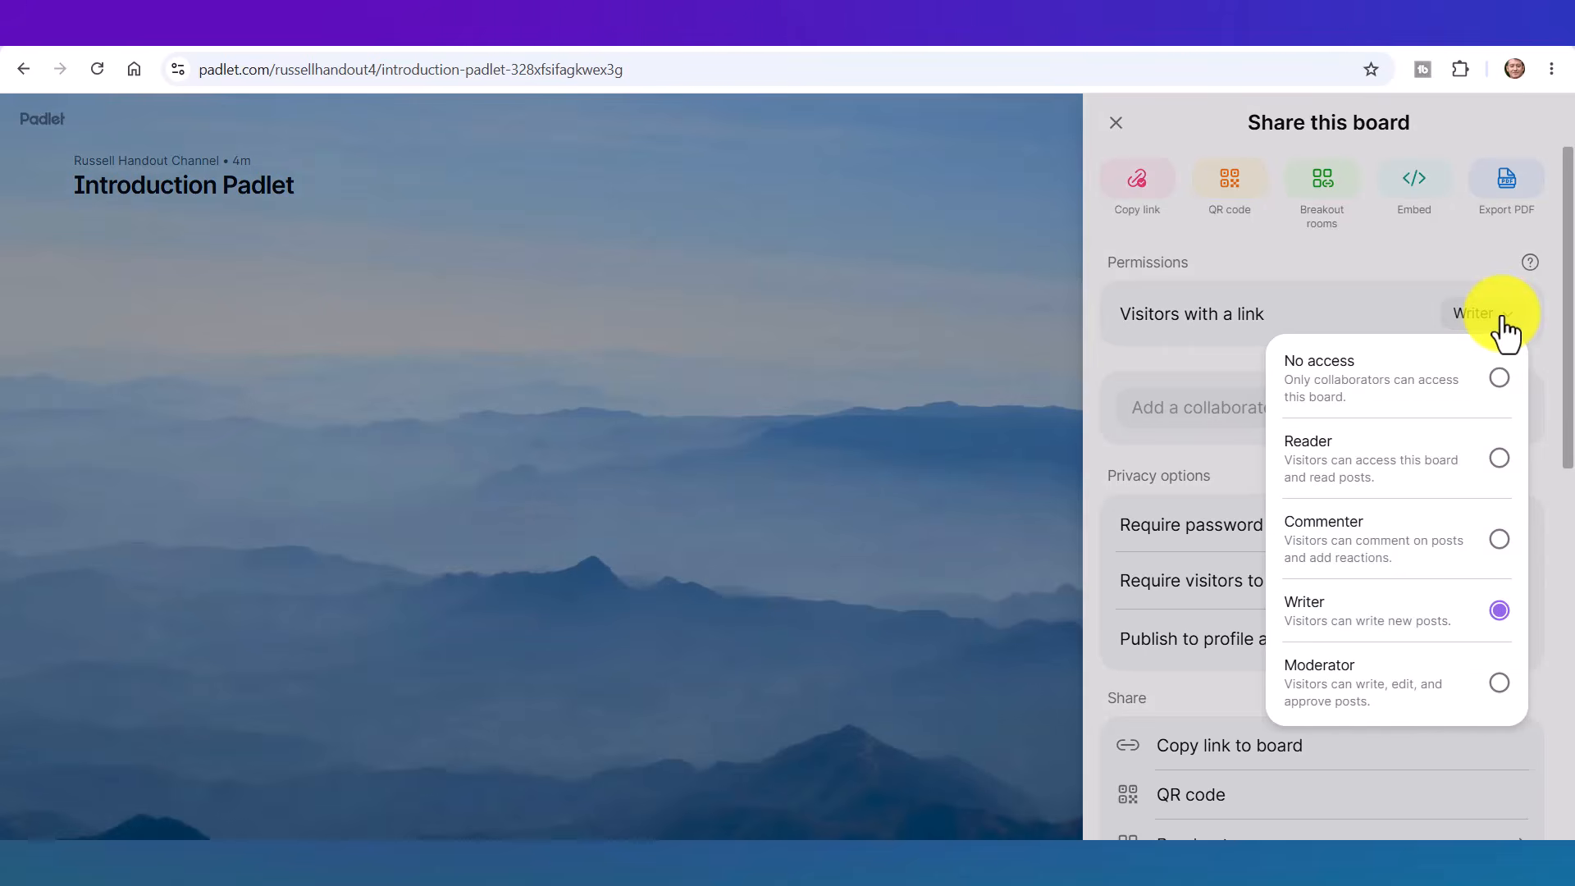
click(1500, 623)
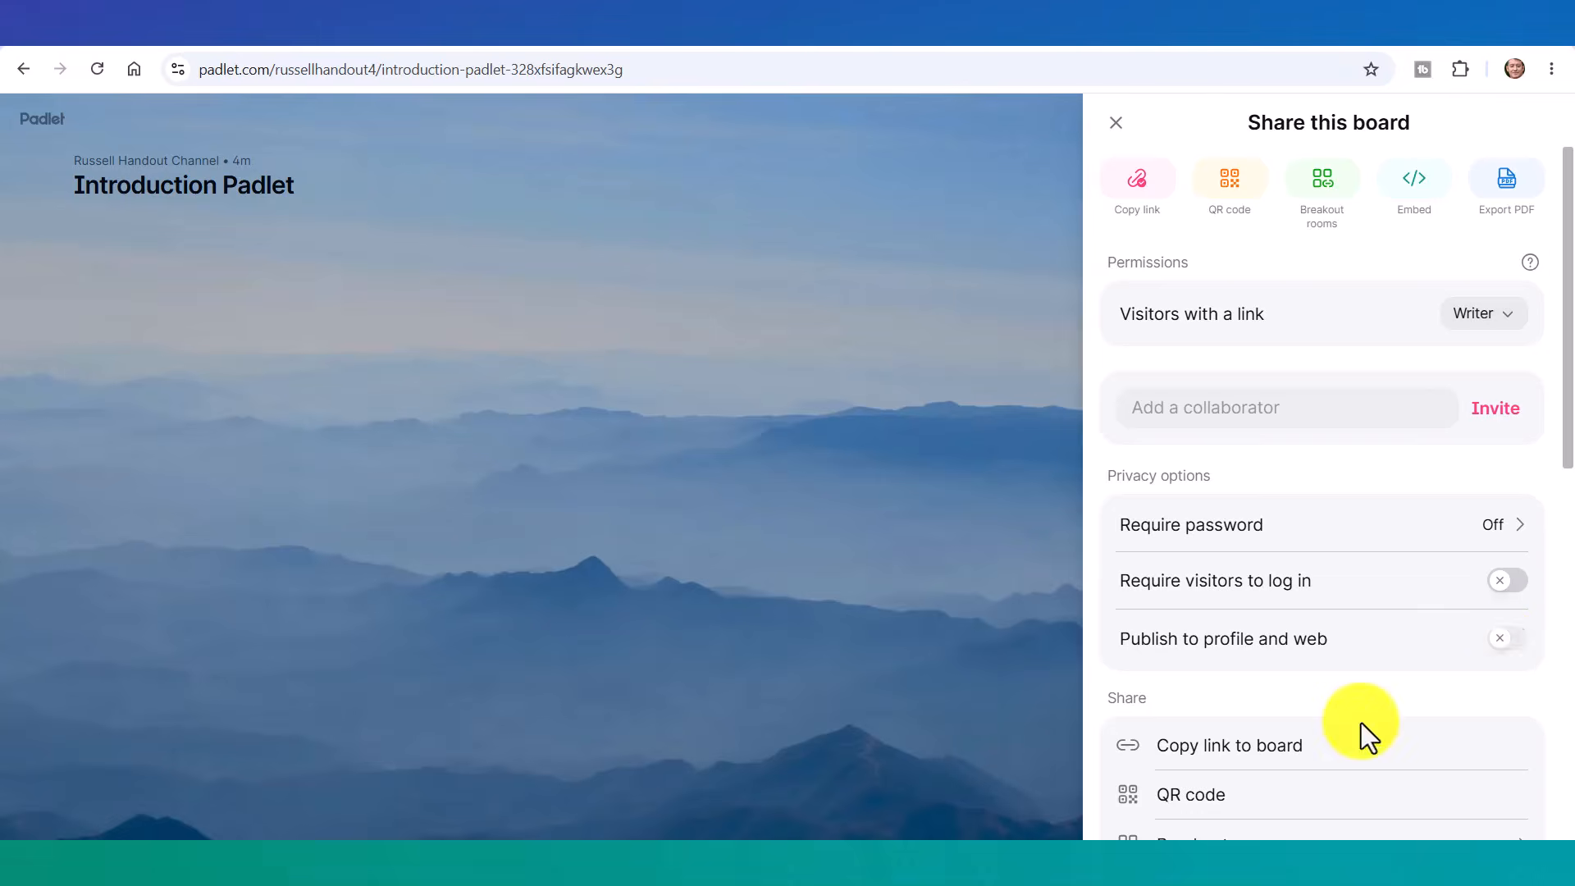
click(1238, 748)
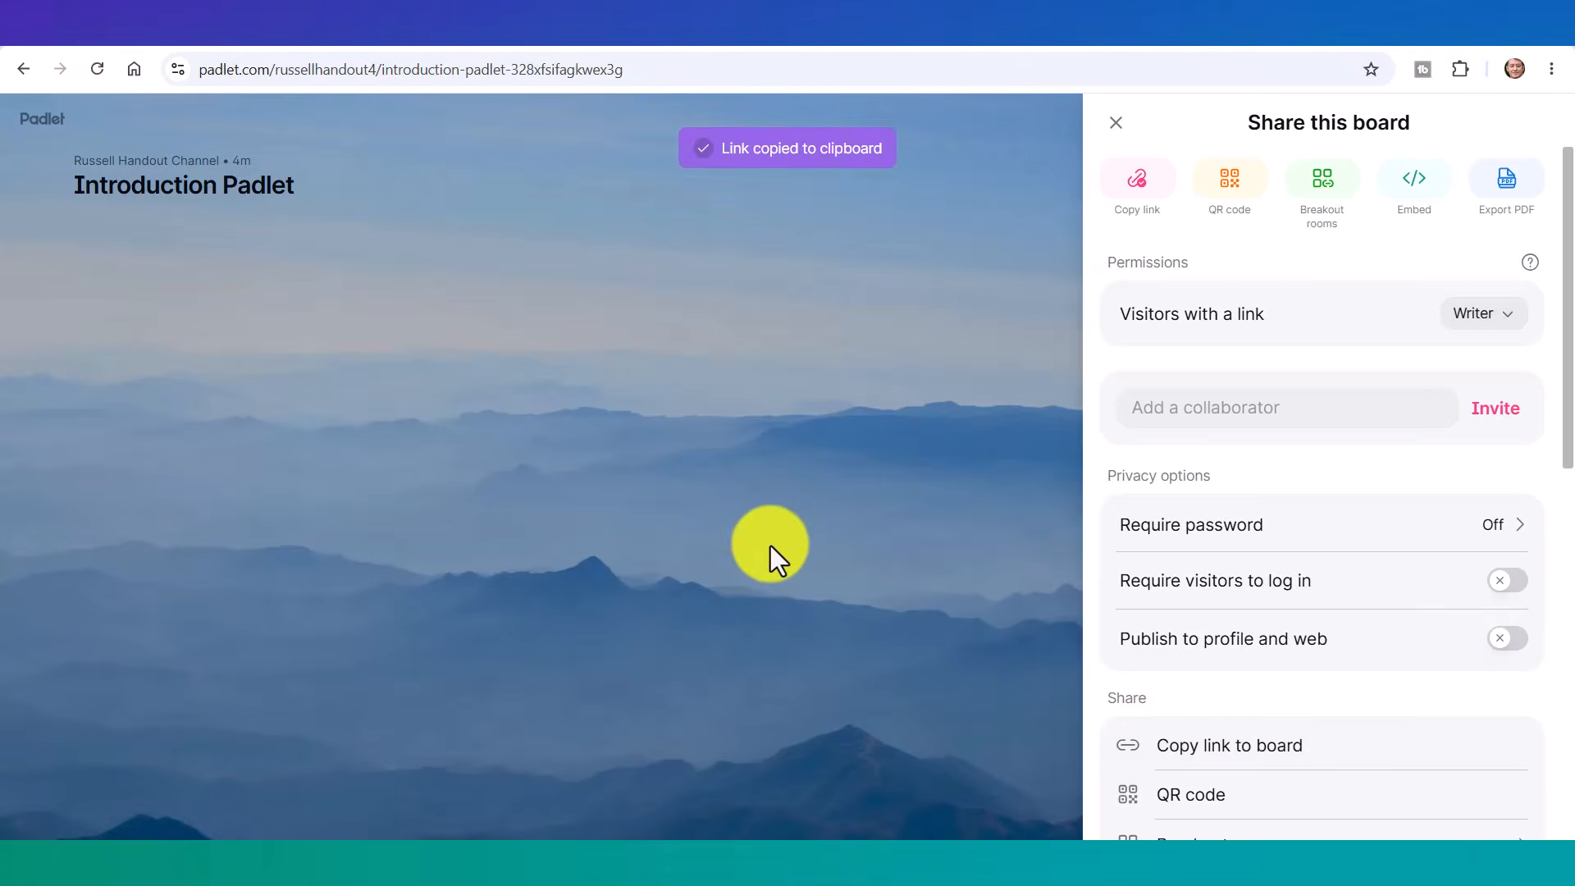
click(1116, 123)
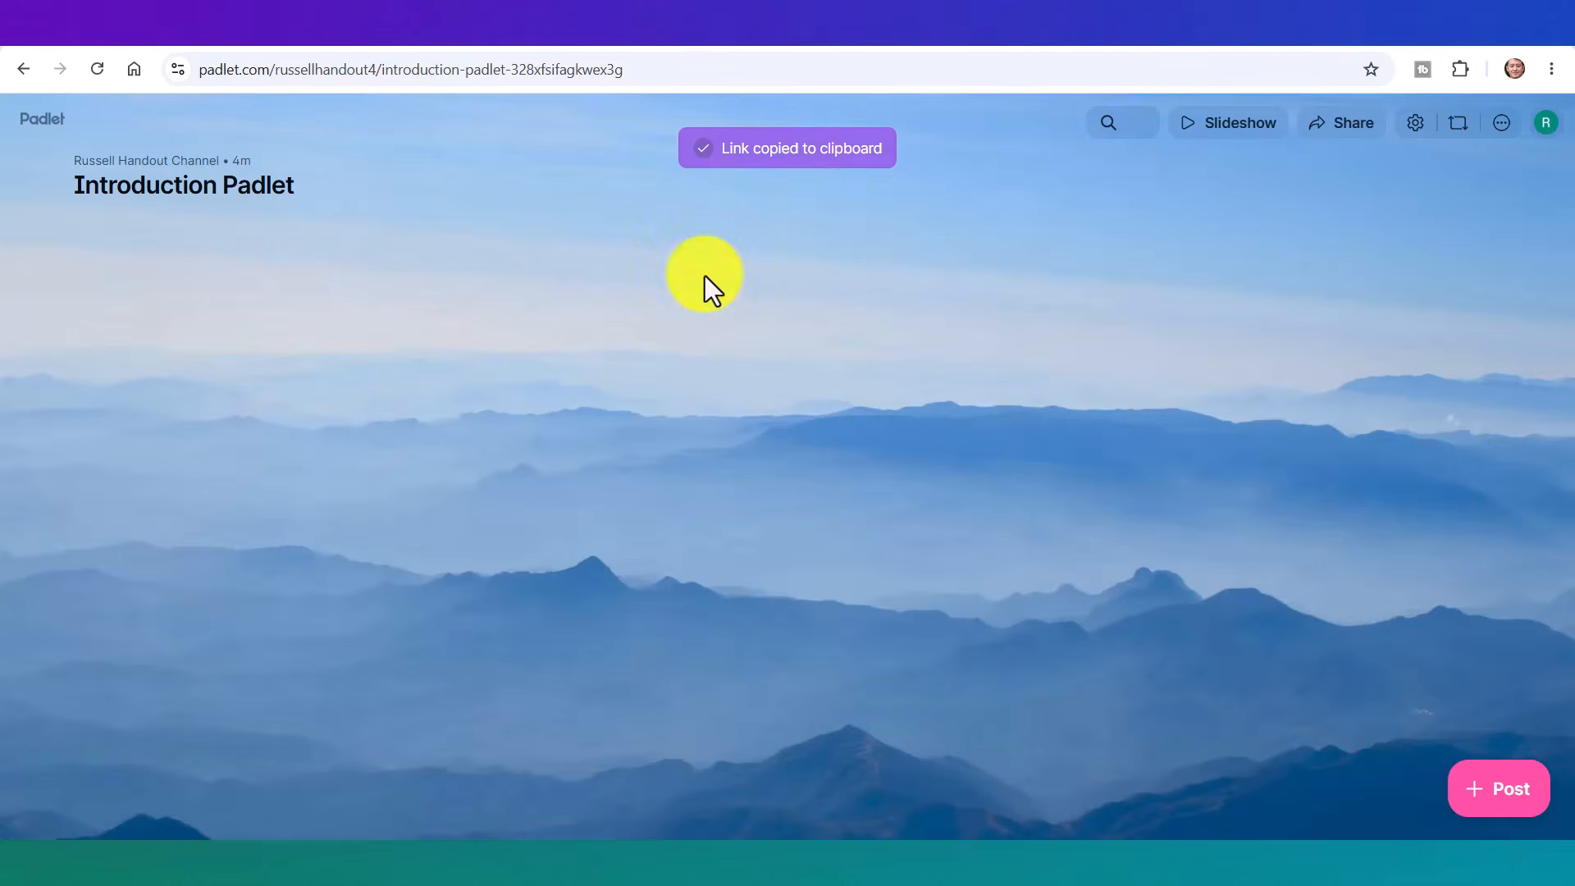
click(1502, 800)
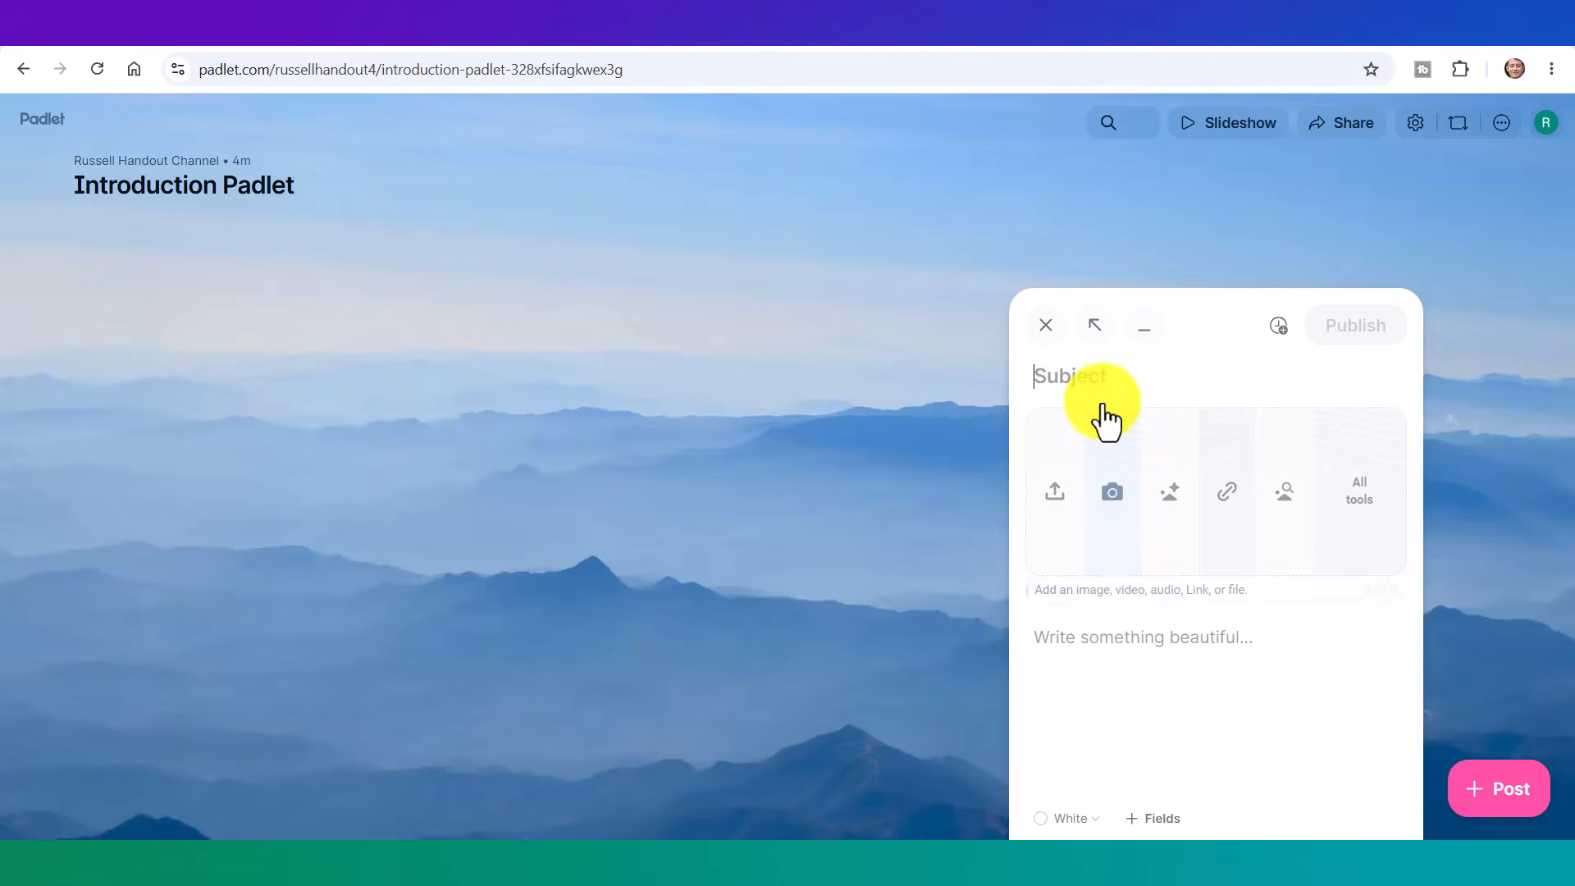
text(Russell)
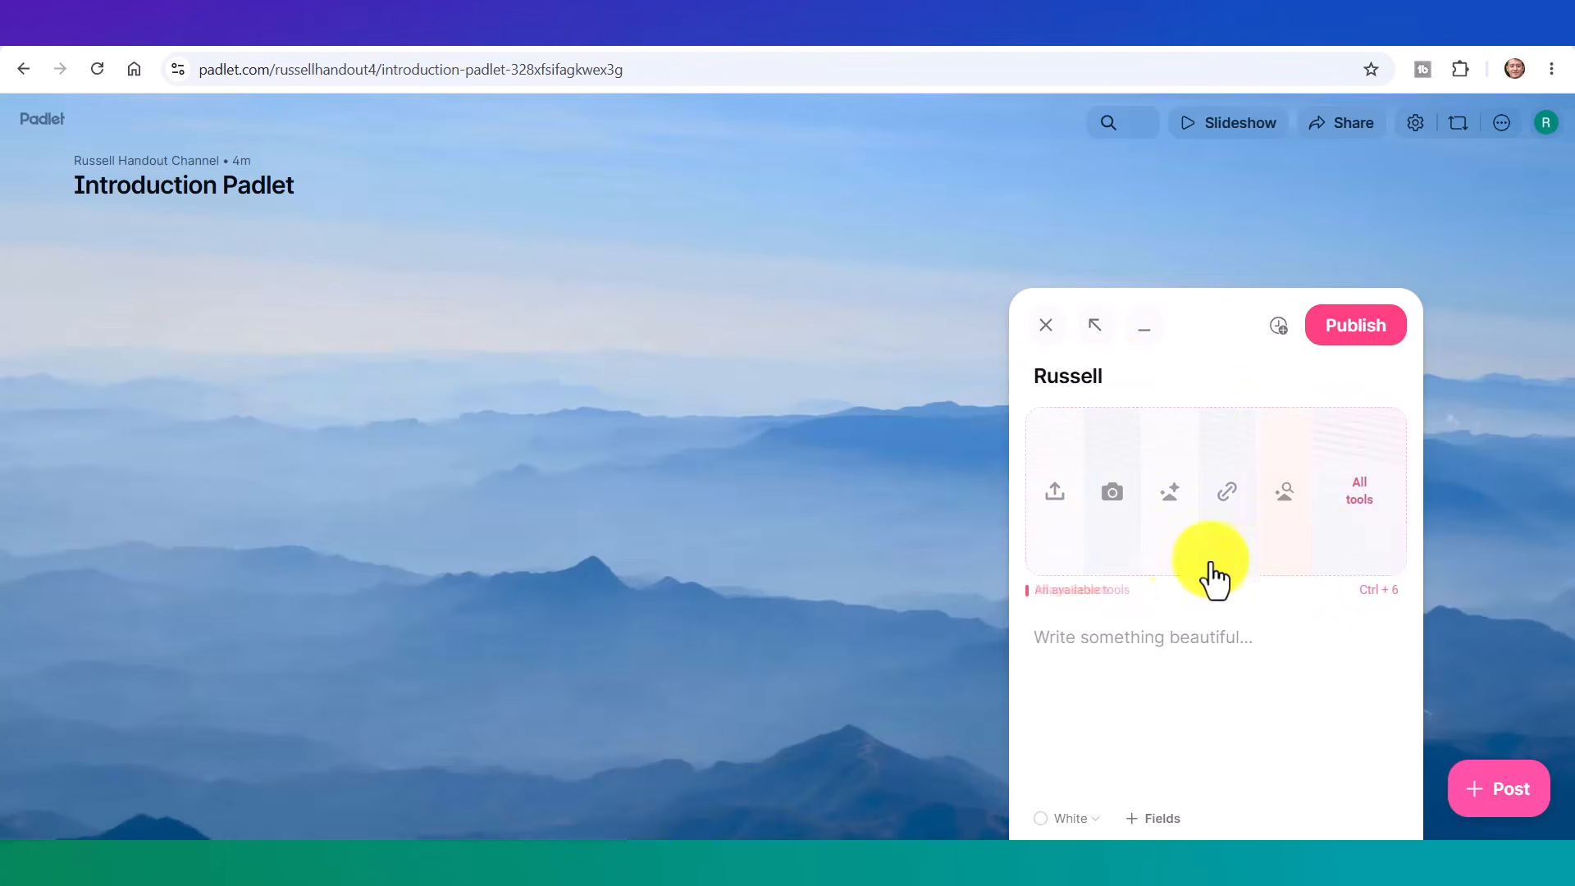
click(1057, 651)
text(;fjsf;js)
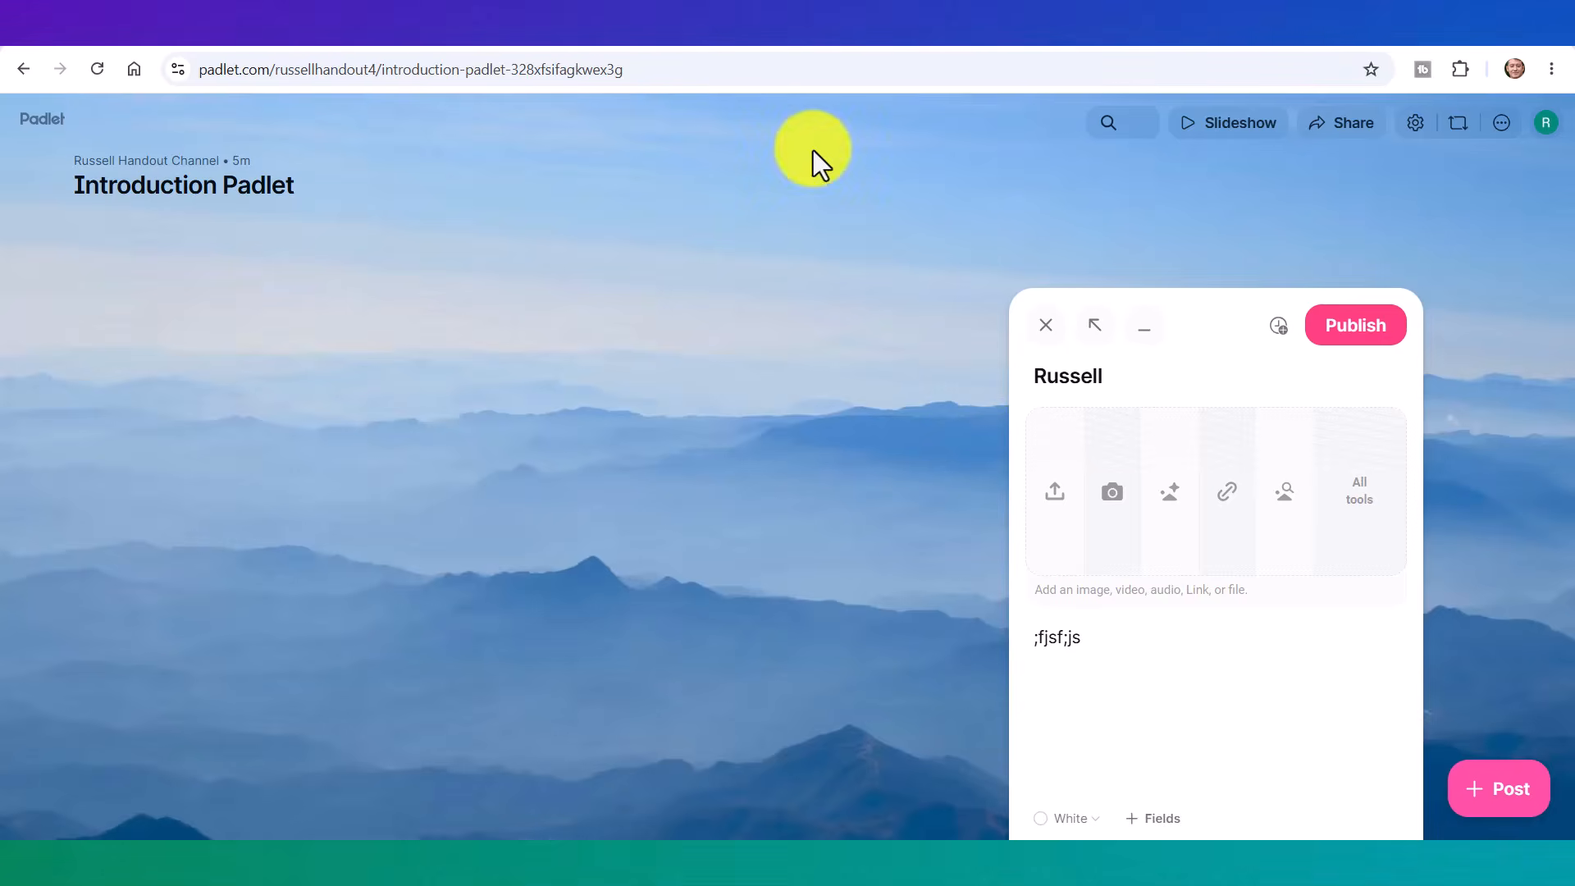
click(1045, 326)
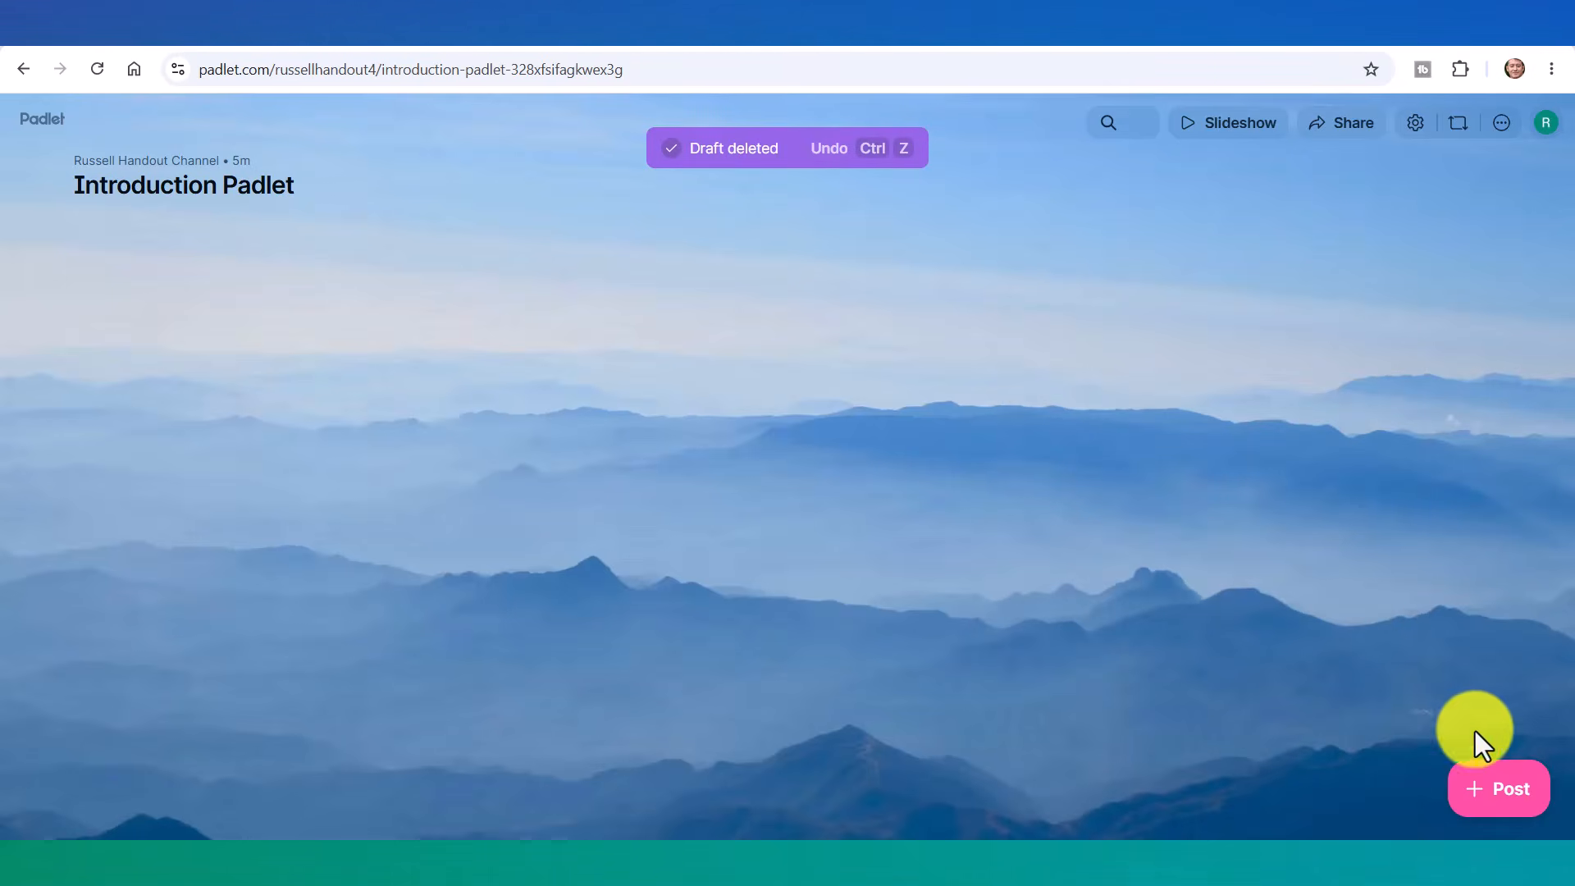
click(1501, 792)
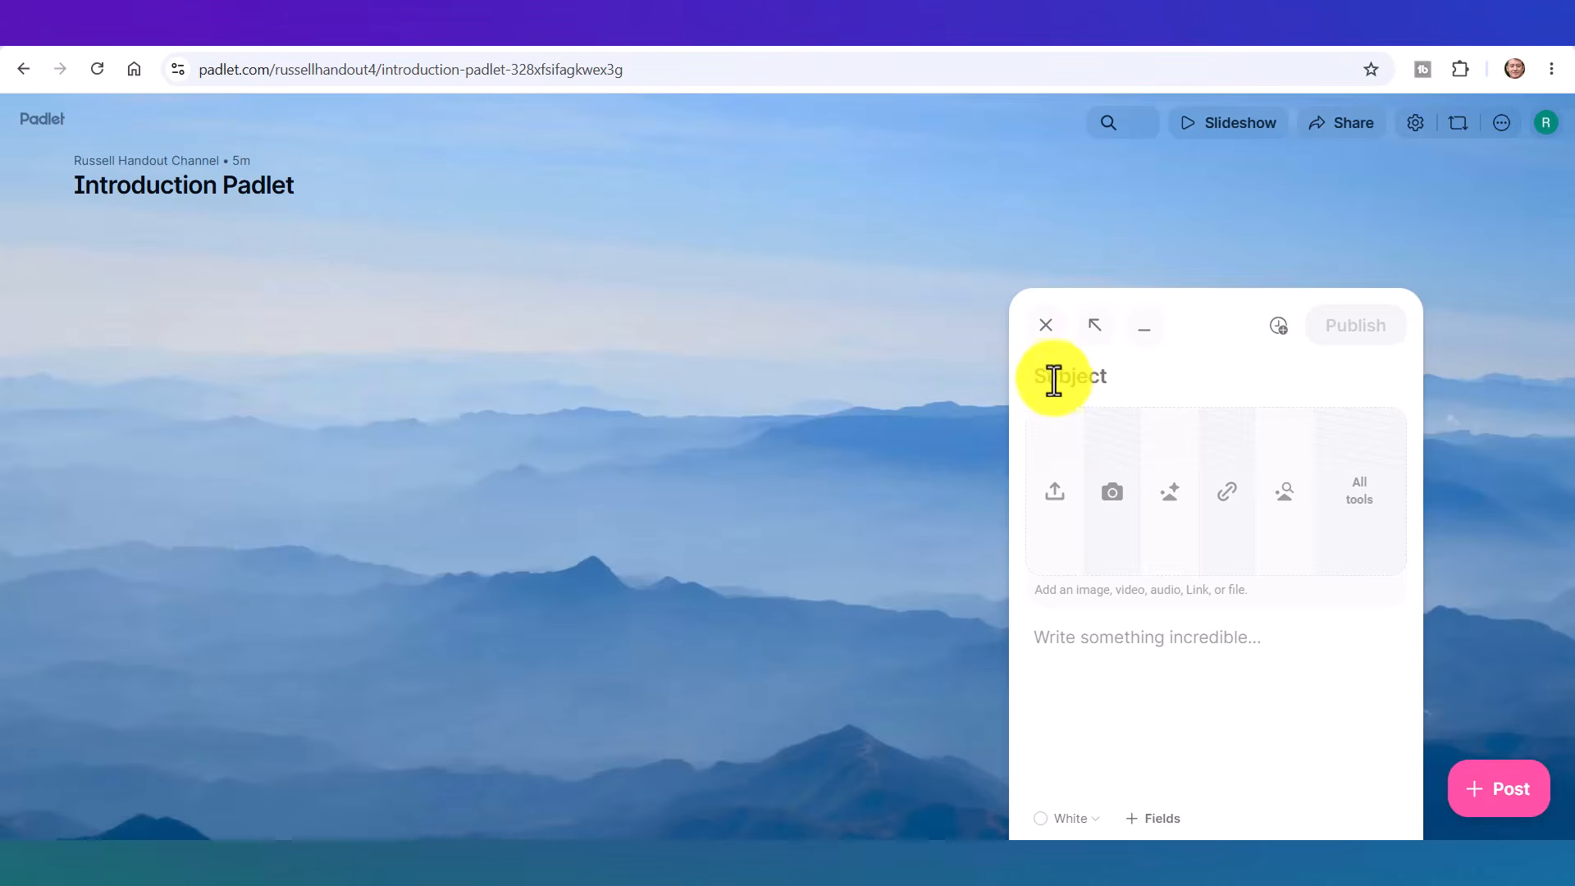
click(1047, 326)
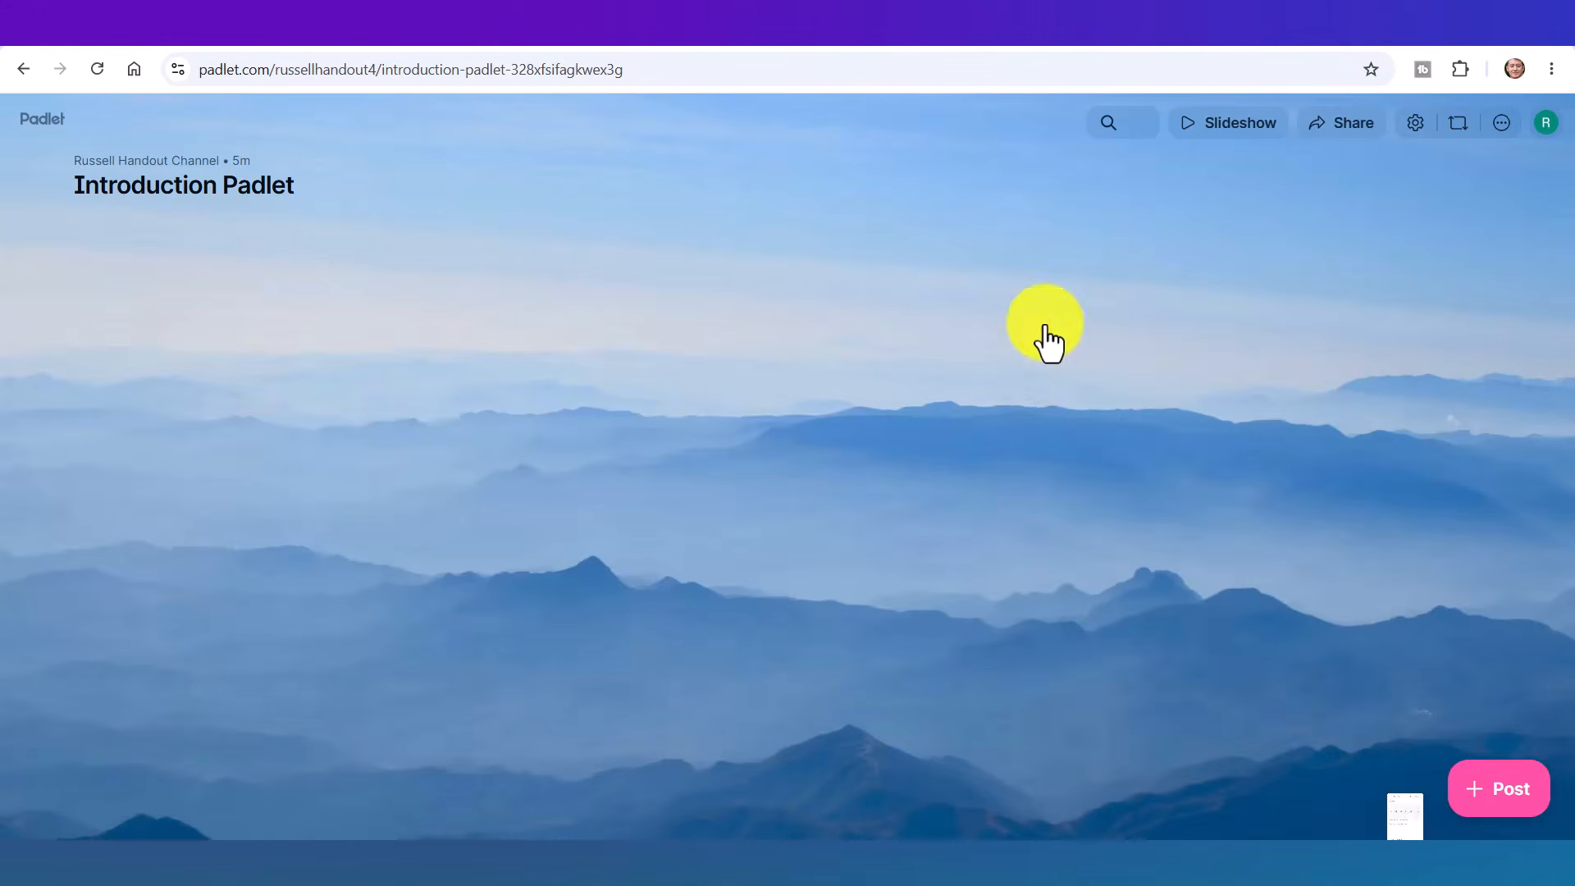
Set the board's Subject post field placeholder to "Name", make the field required, and save it.
click(1417, 127)
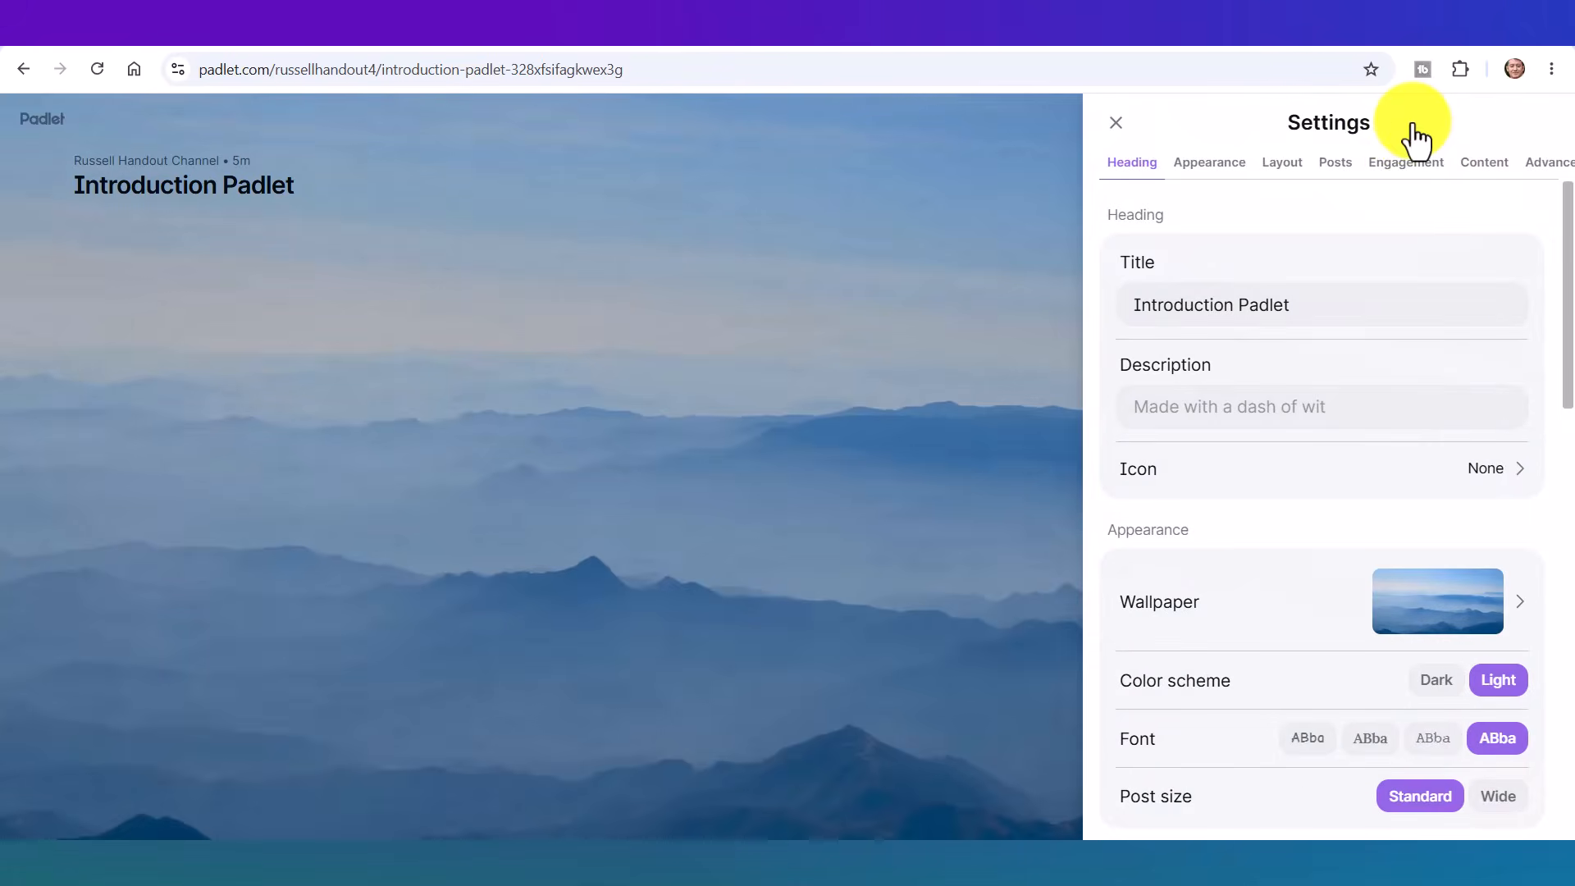
drag(1571, 264, 1571, 513)
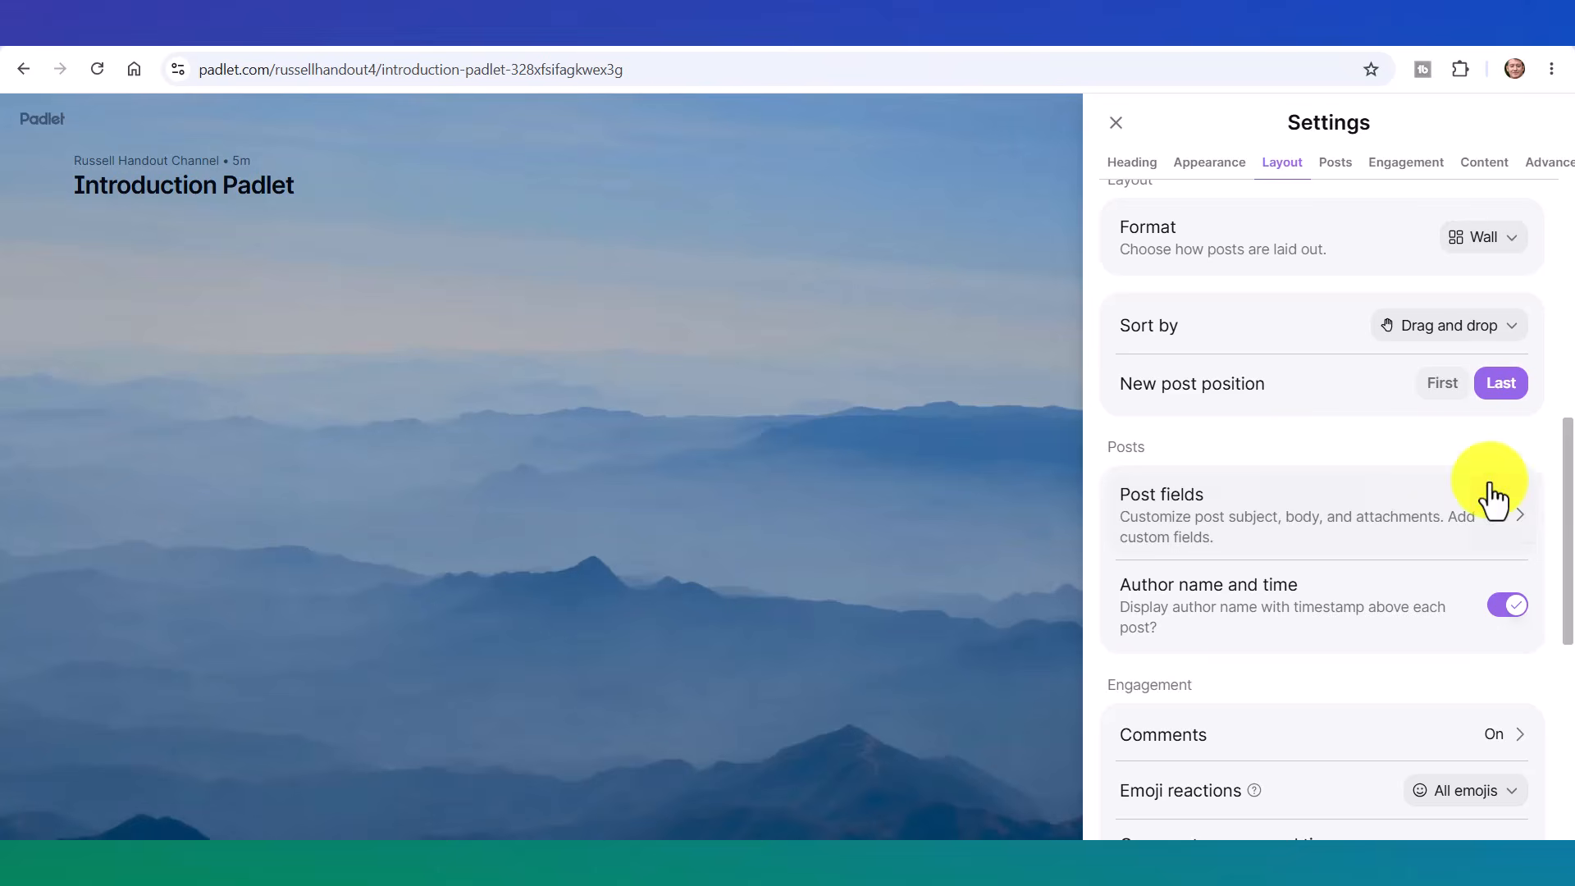
click(1182, 538)
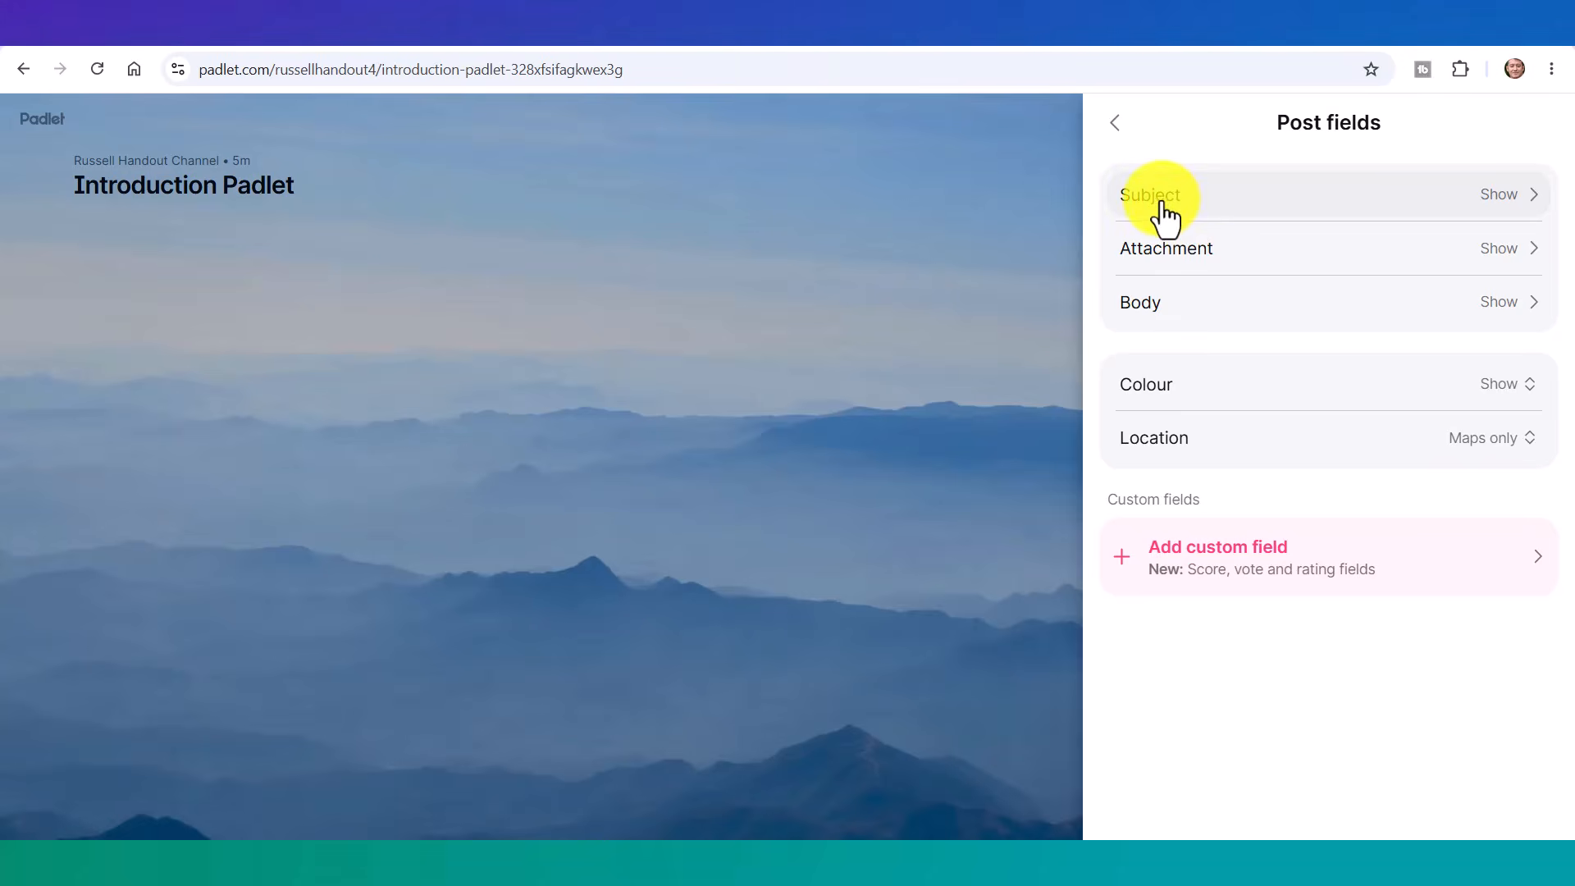
click(1506, 215)
click(1508, 215)
click(1167, 296)
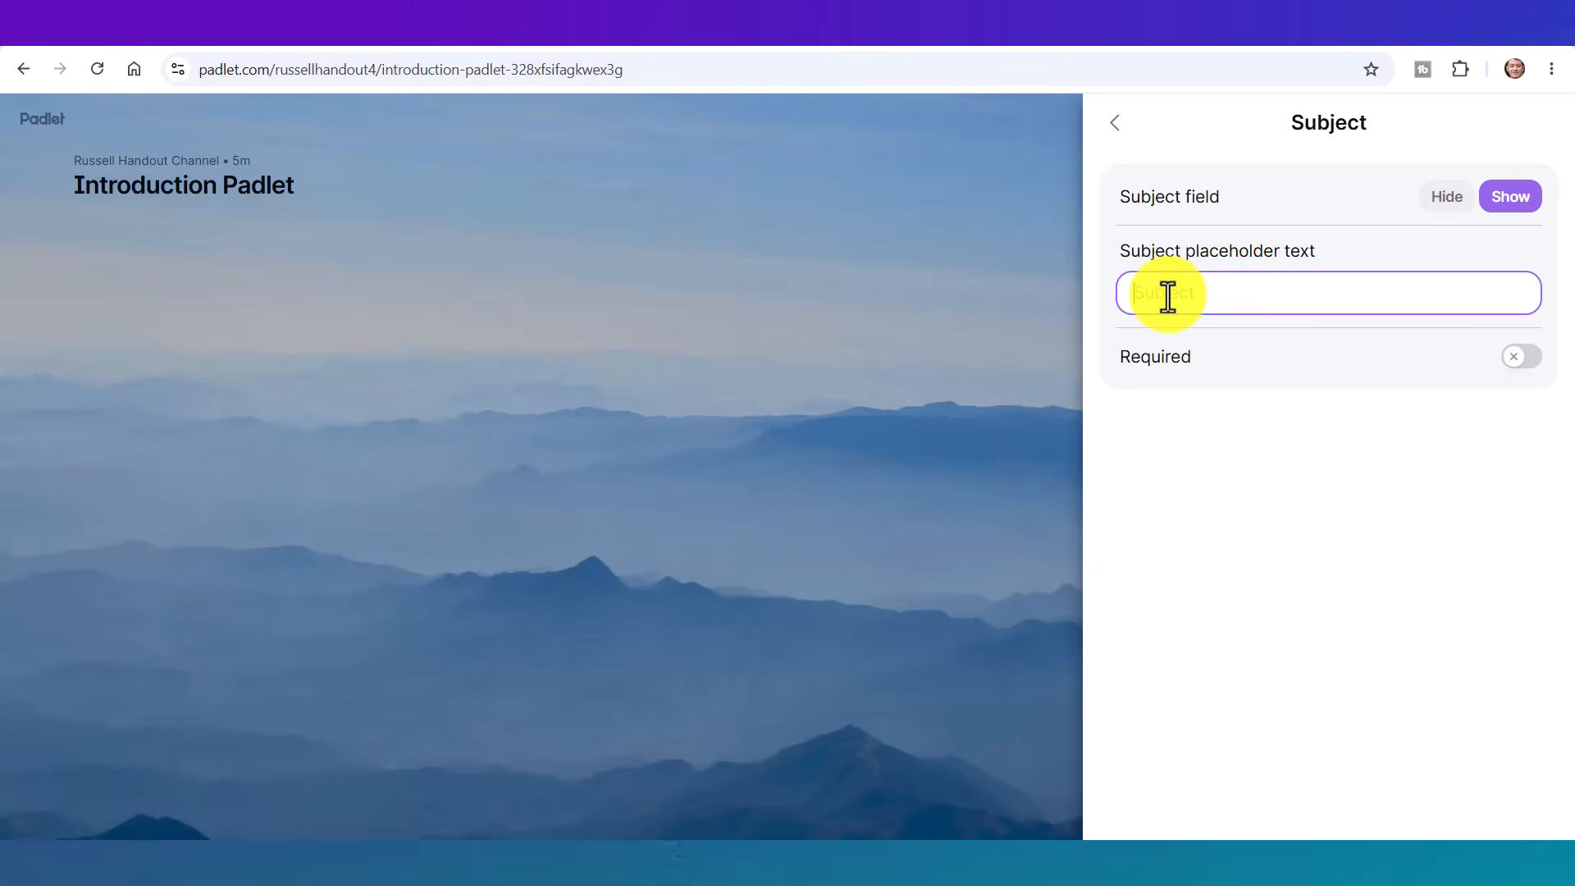
text(Name)
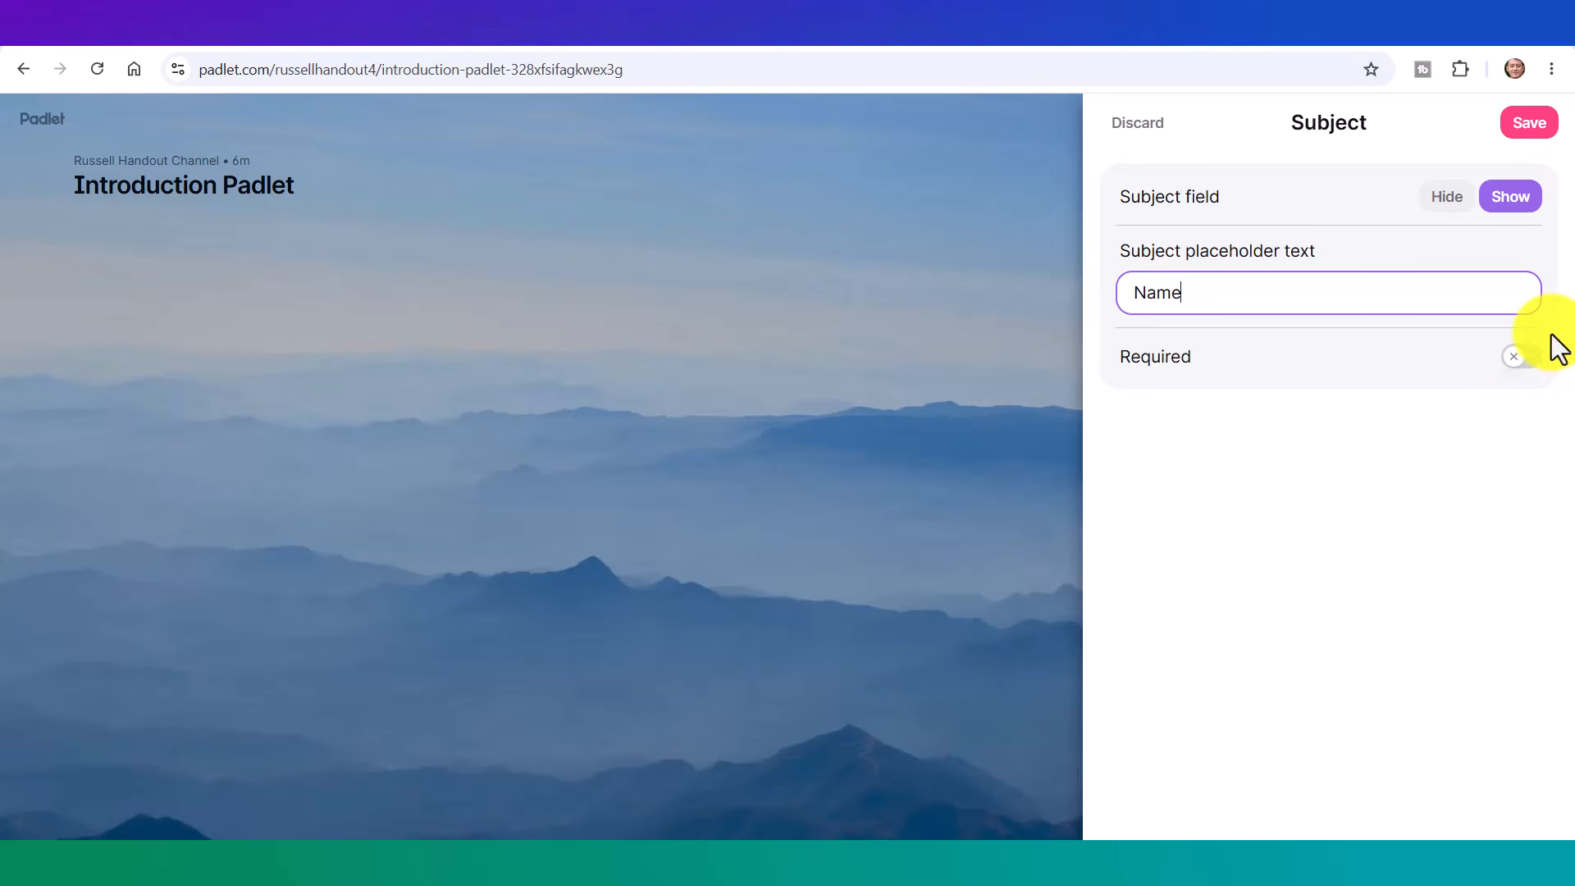
click(1526, 361)
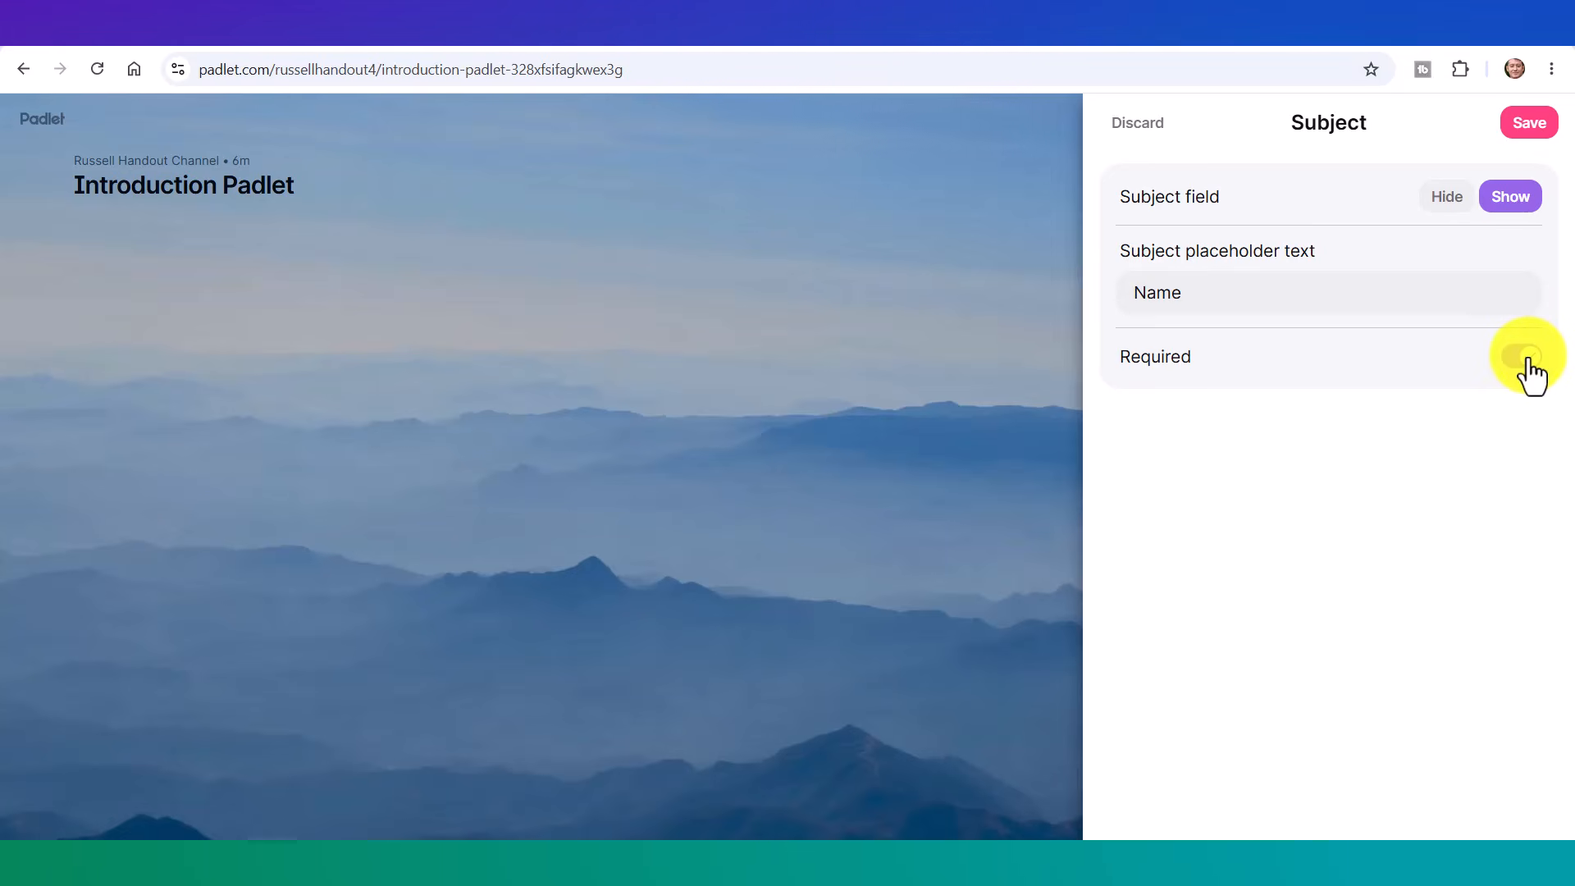
click(1528, 124)
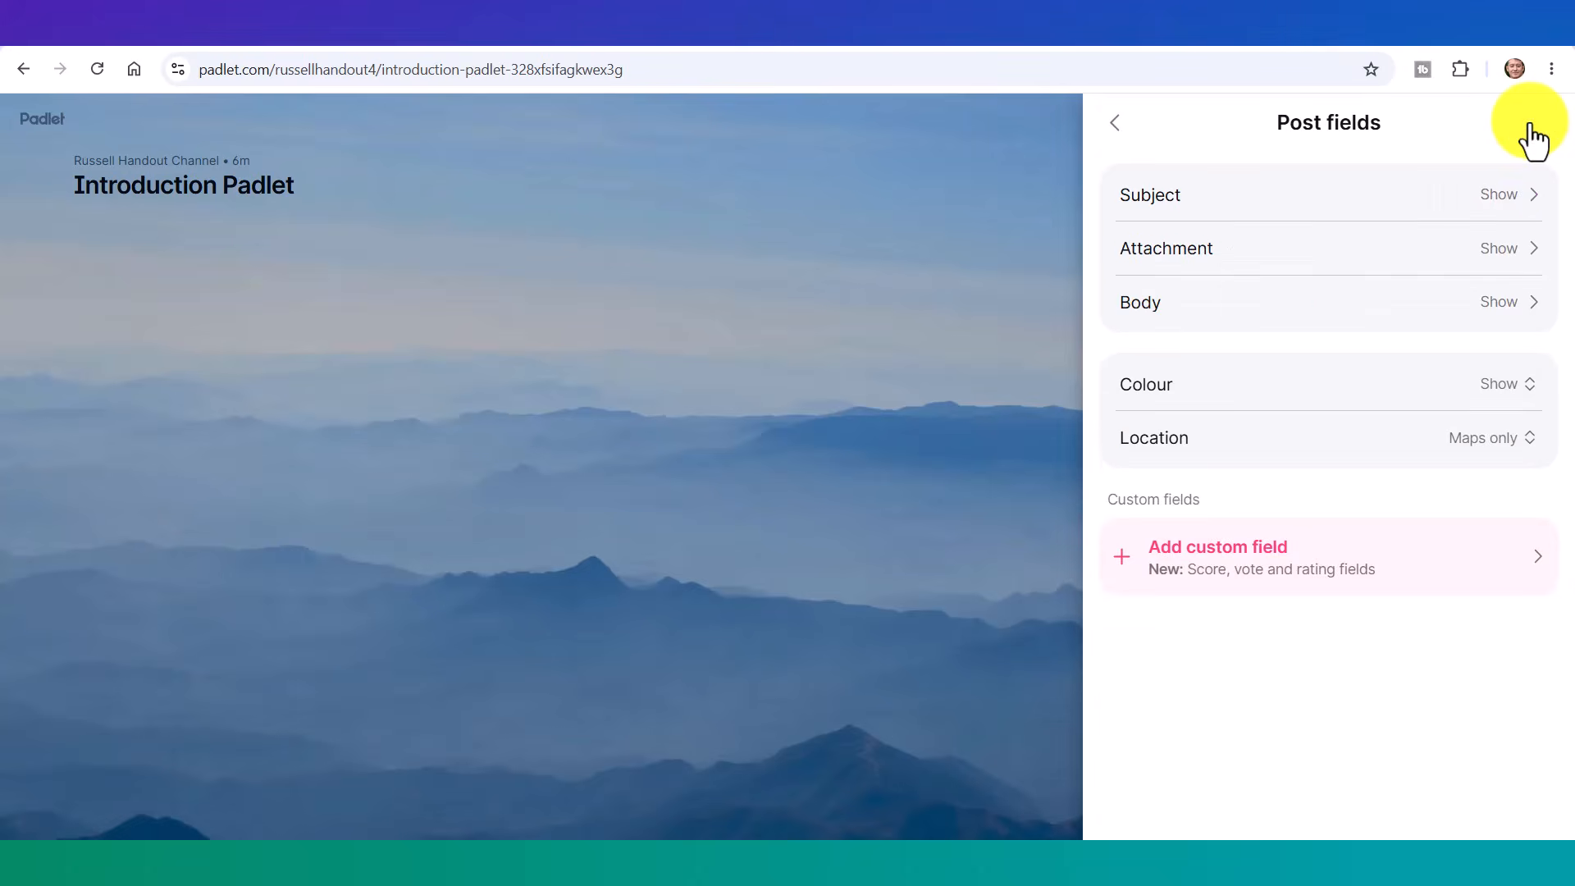
Leave the board settings and check the fields of a blank new post, closing it without publishing.
click(1116, 124)
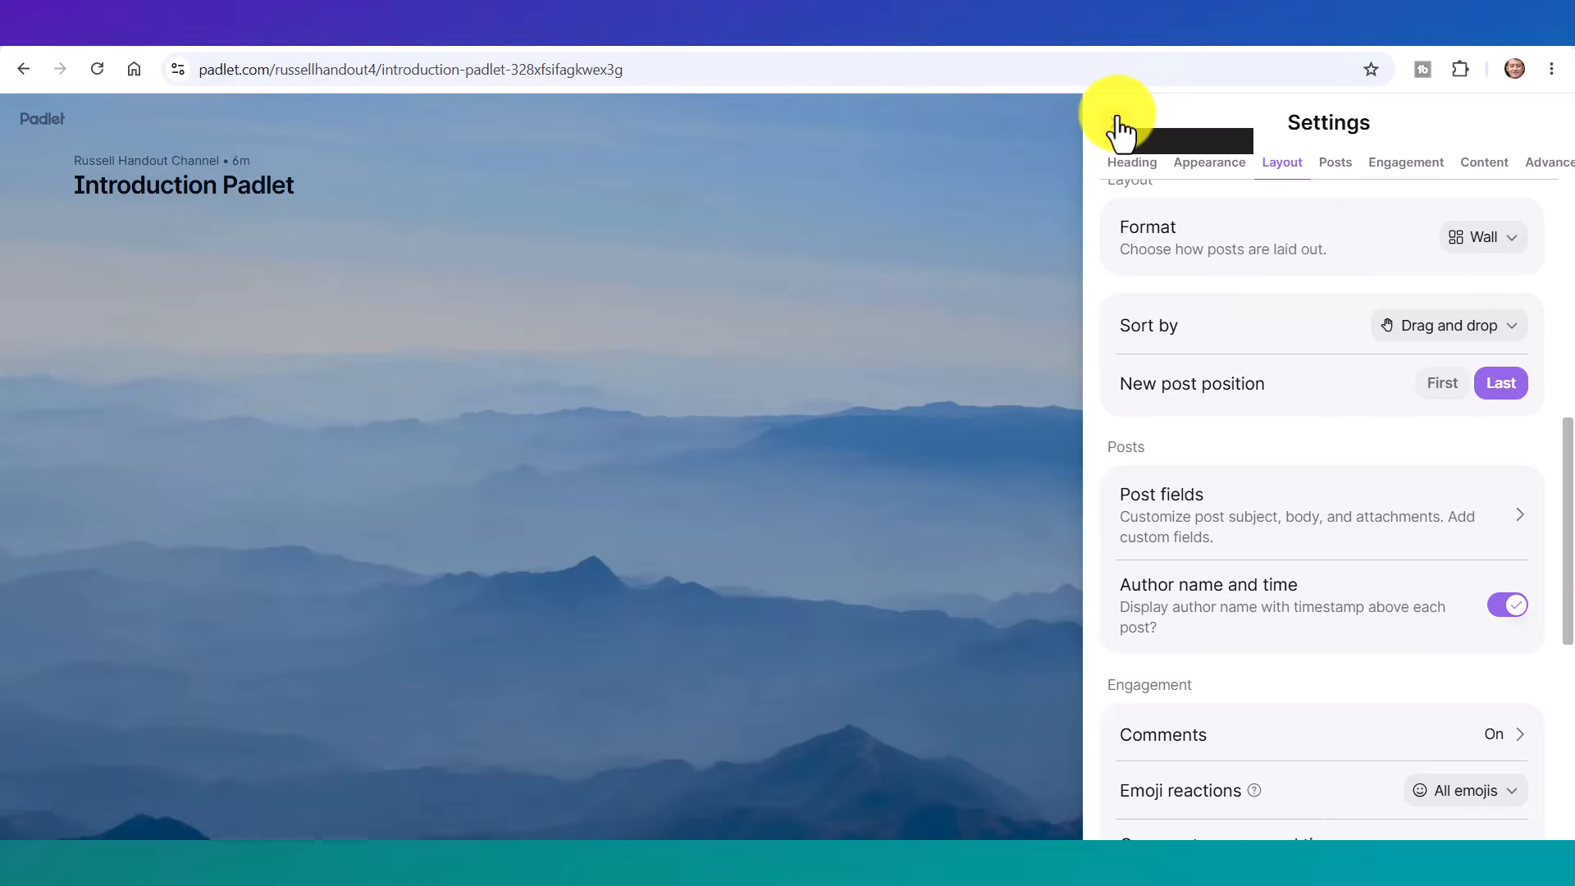
click(1118, 125)
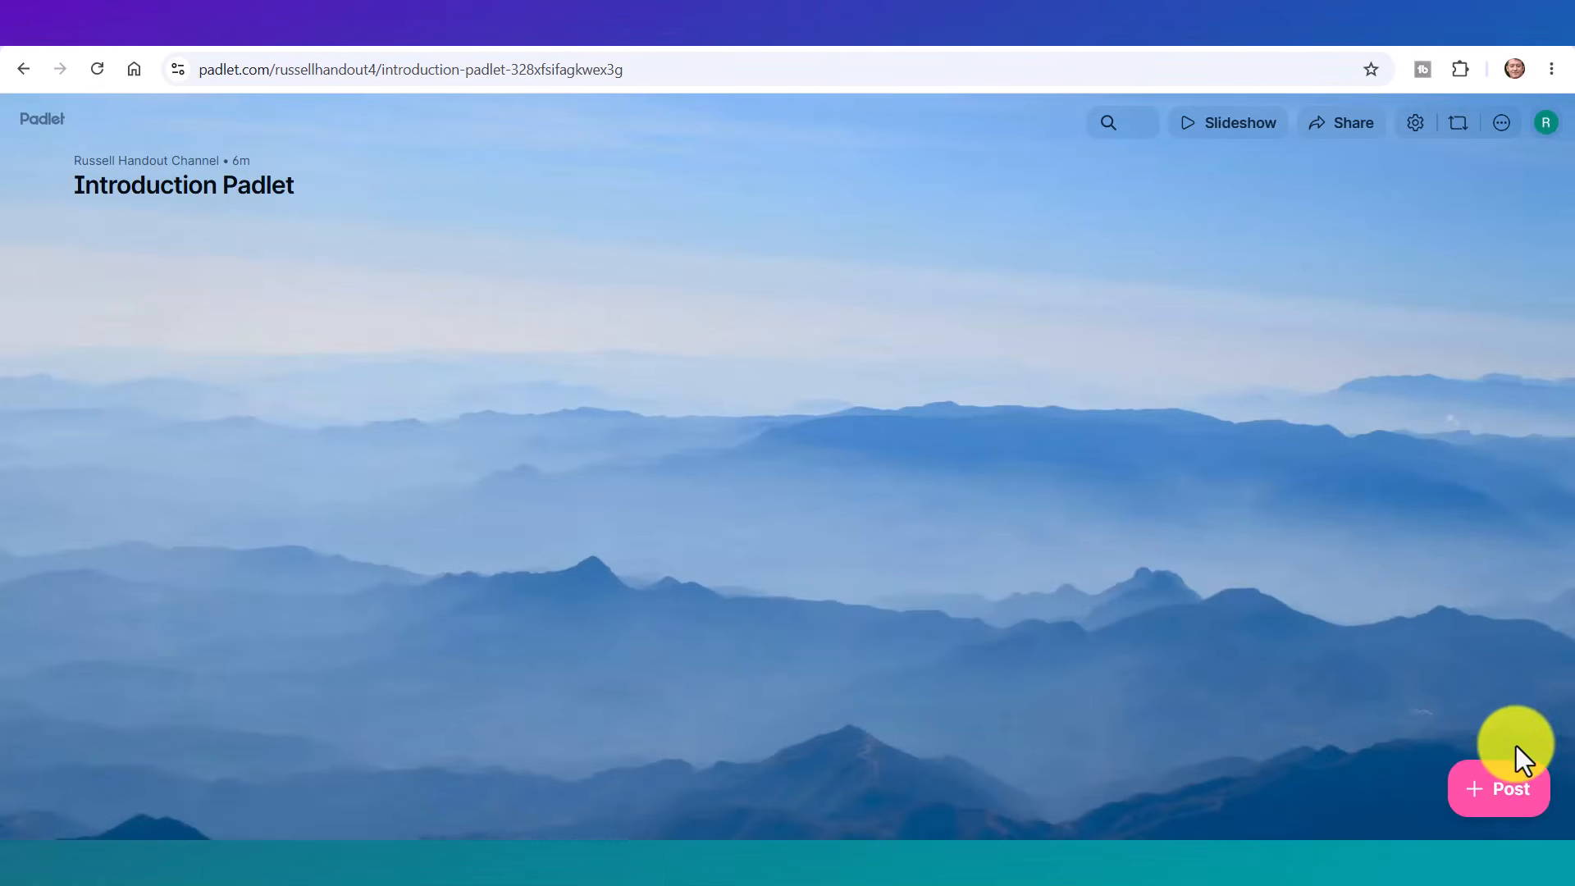
click(1505, 792)
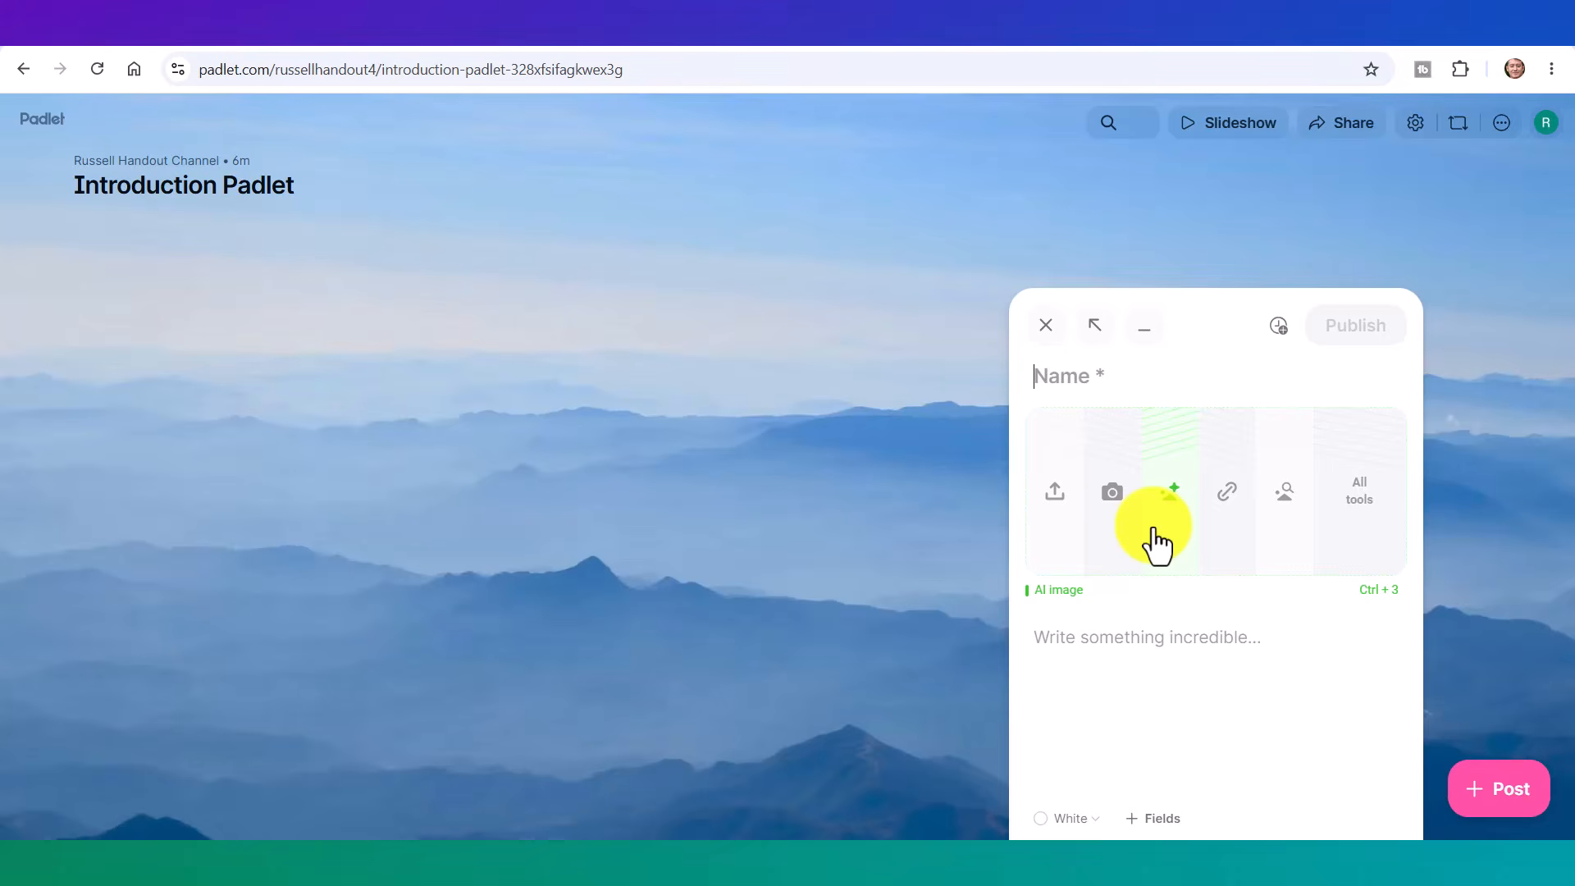
click(1039, 326)
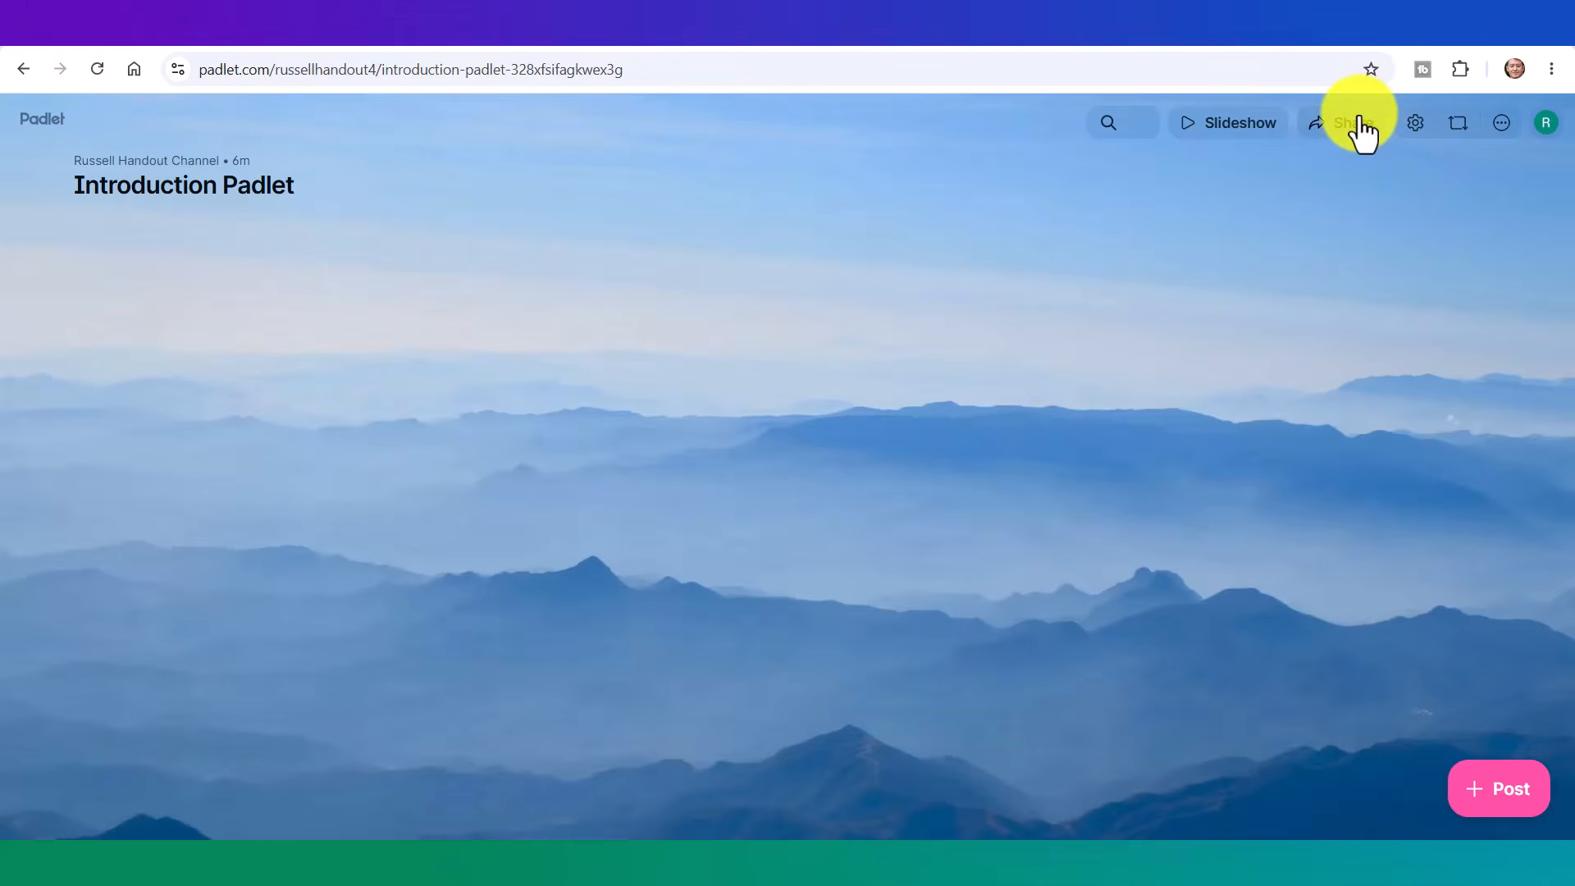
Restrict the board's Attachment post field to the Audio recorder by disabling all other attachment options, and save it.
click(1416, 124)
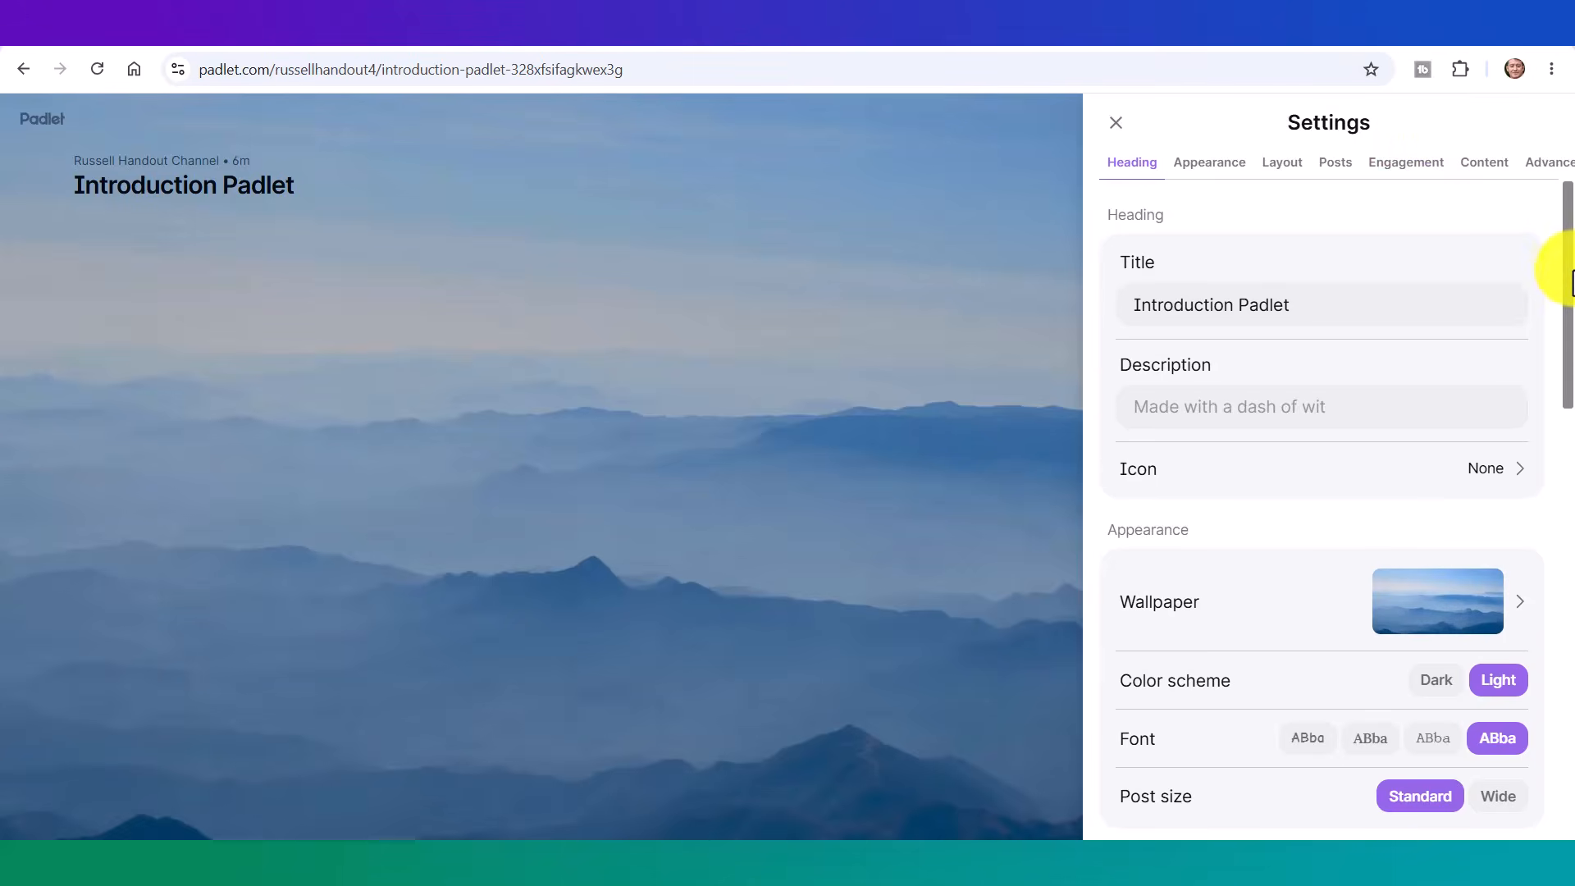
drag(1572, 279, 1572, 516)
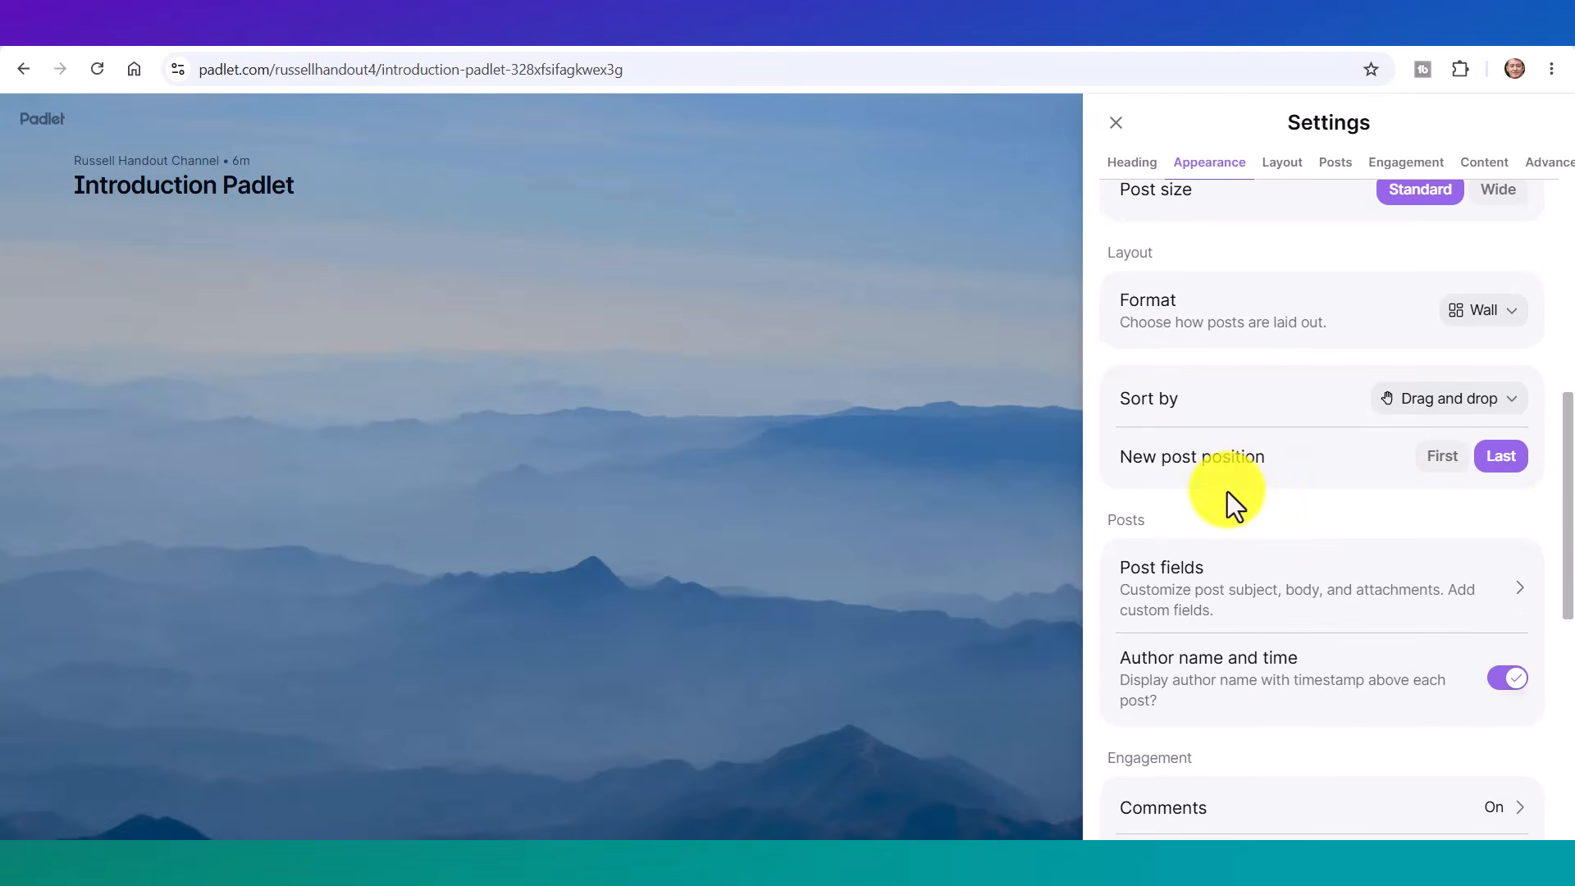
click(1167, 600)
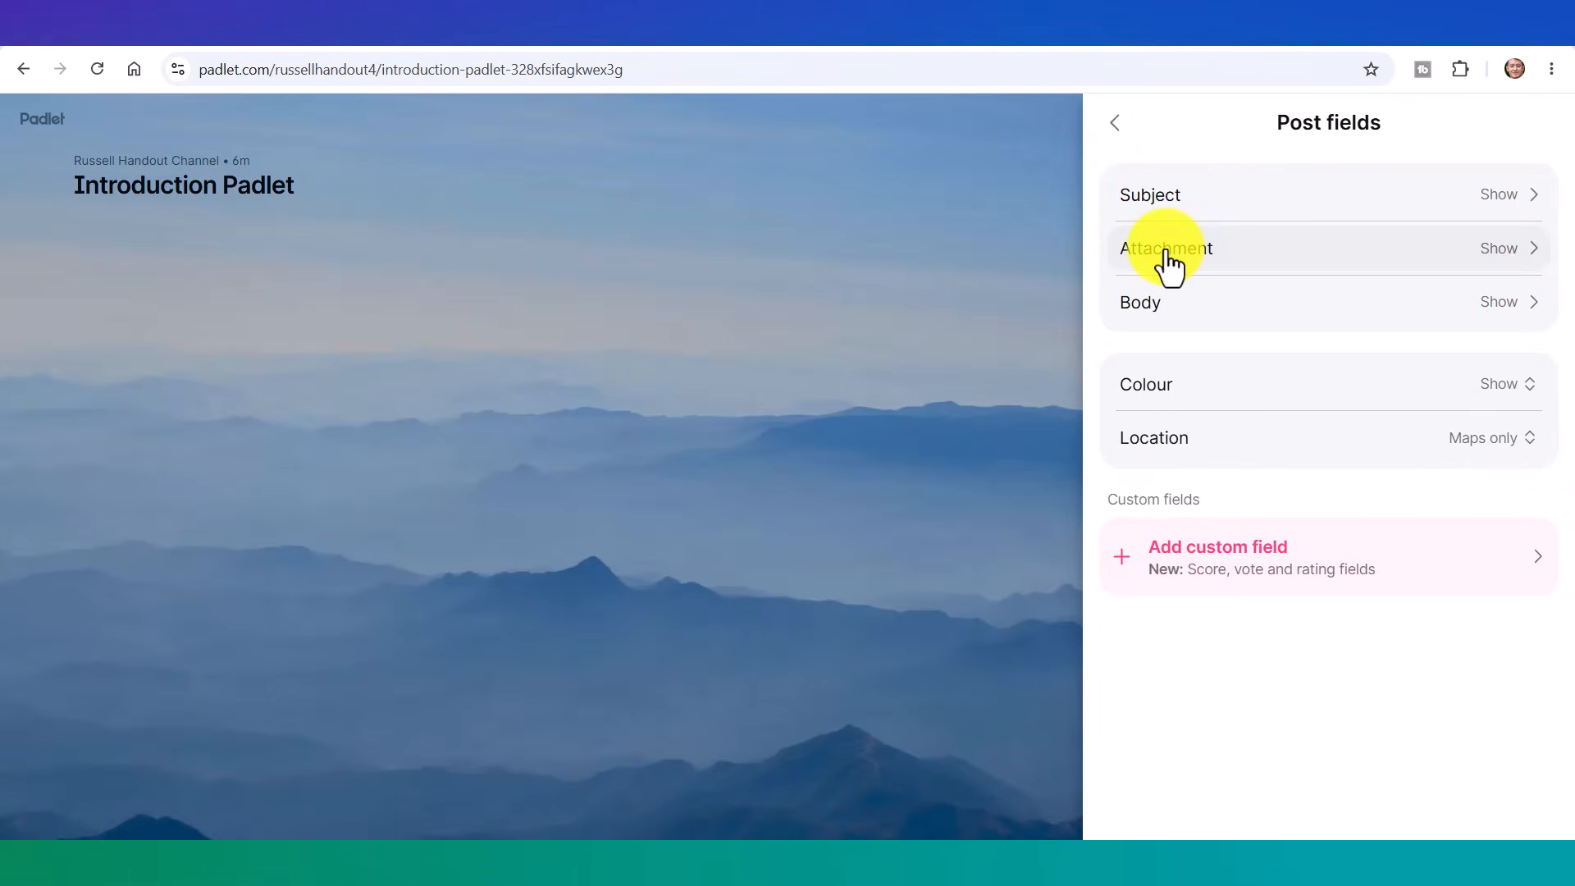
click(1169, 256)
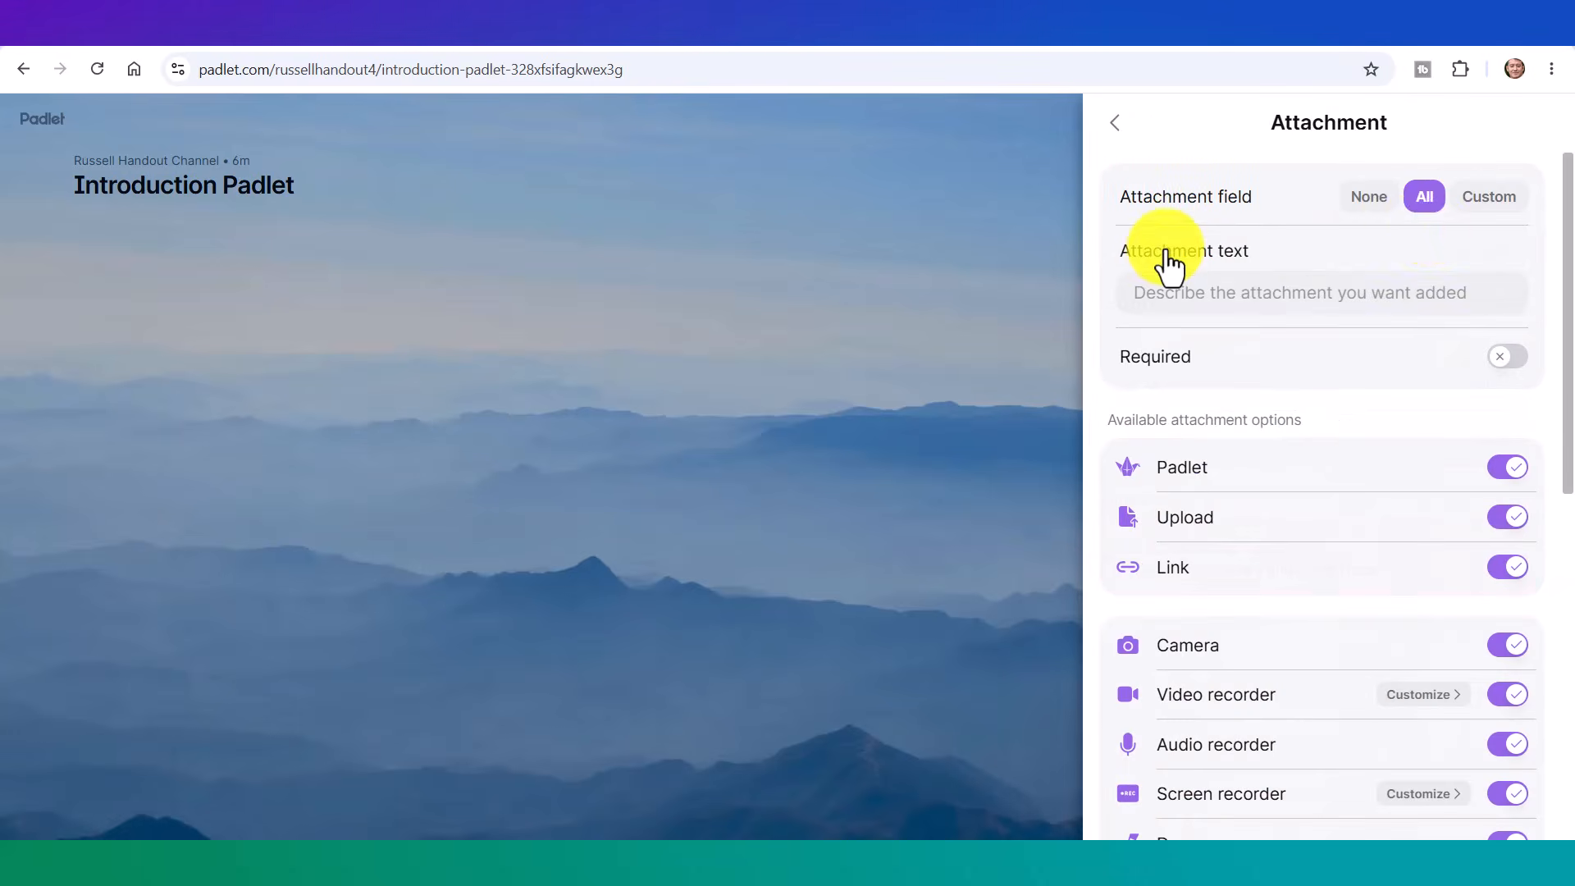
click(1370, 203)
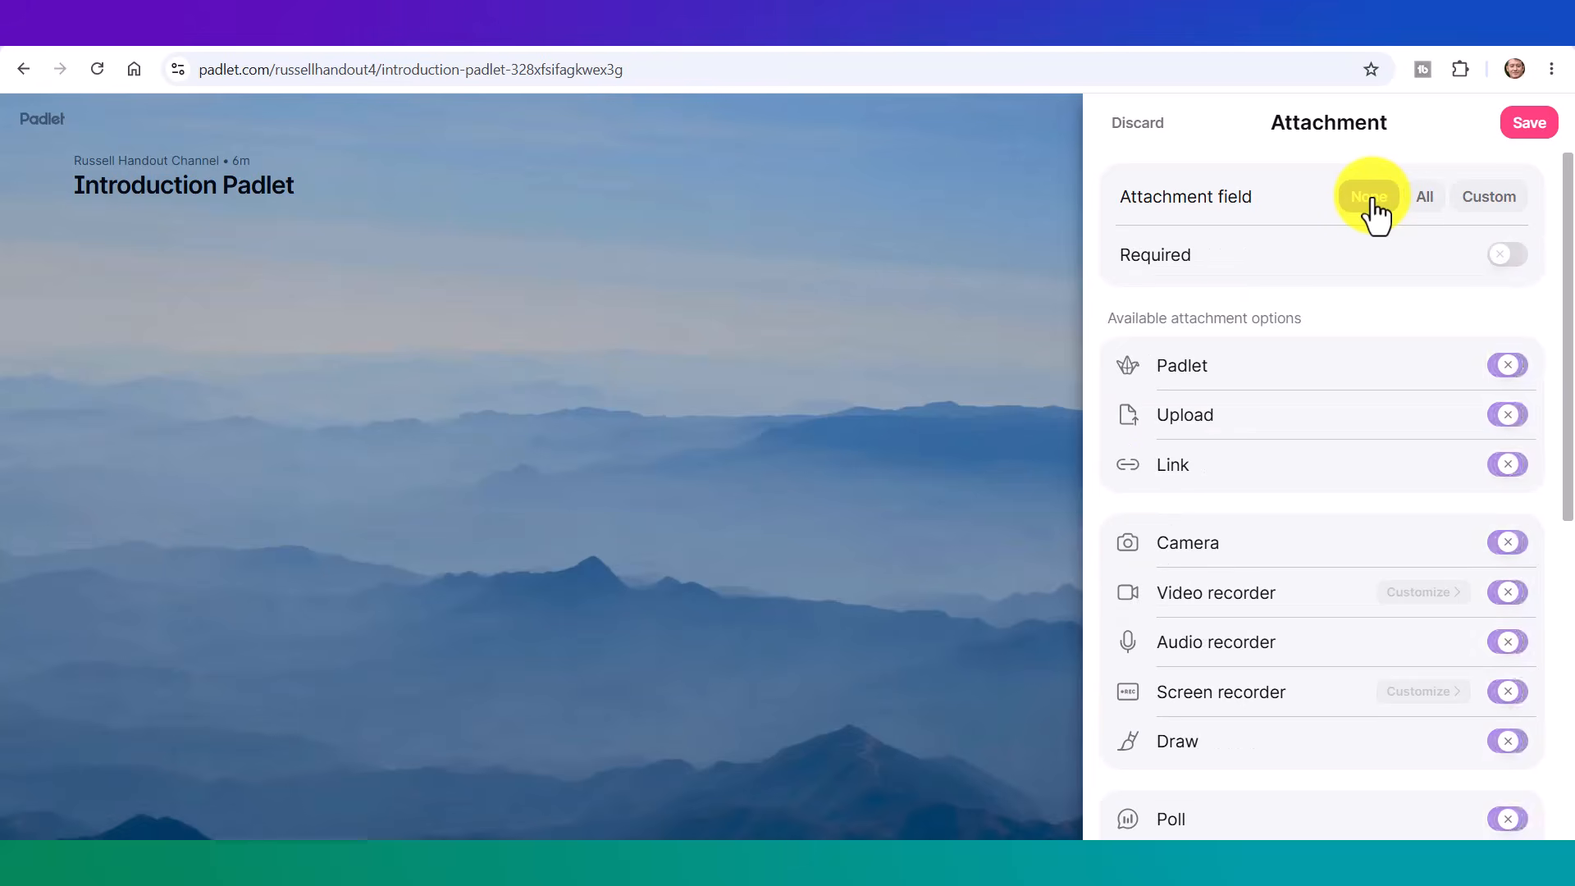
drag(1571, 276, 1572, 352)
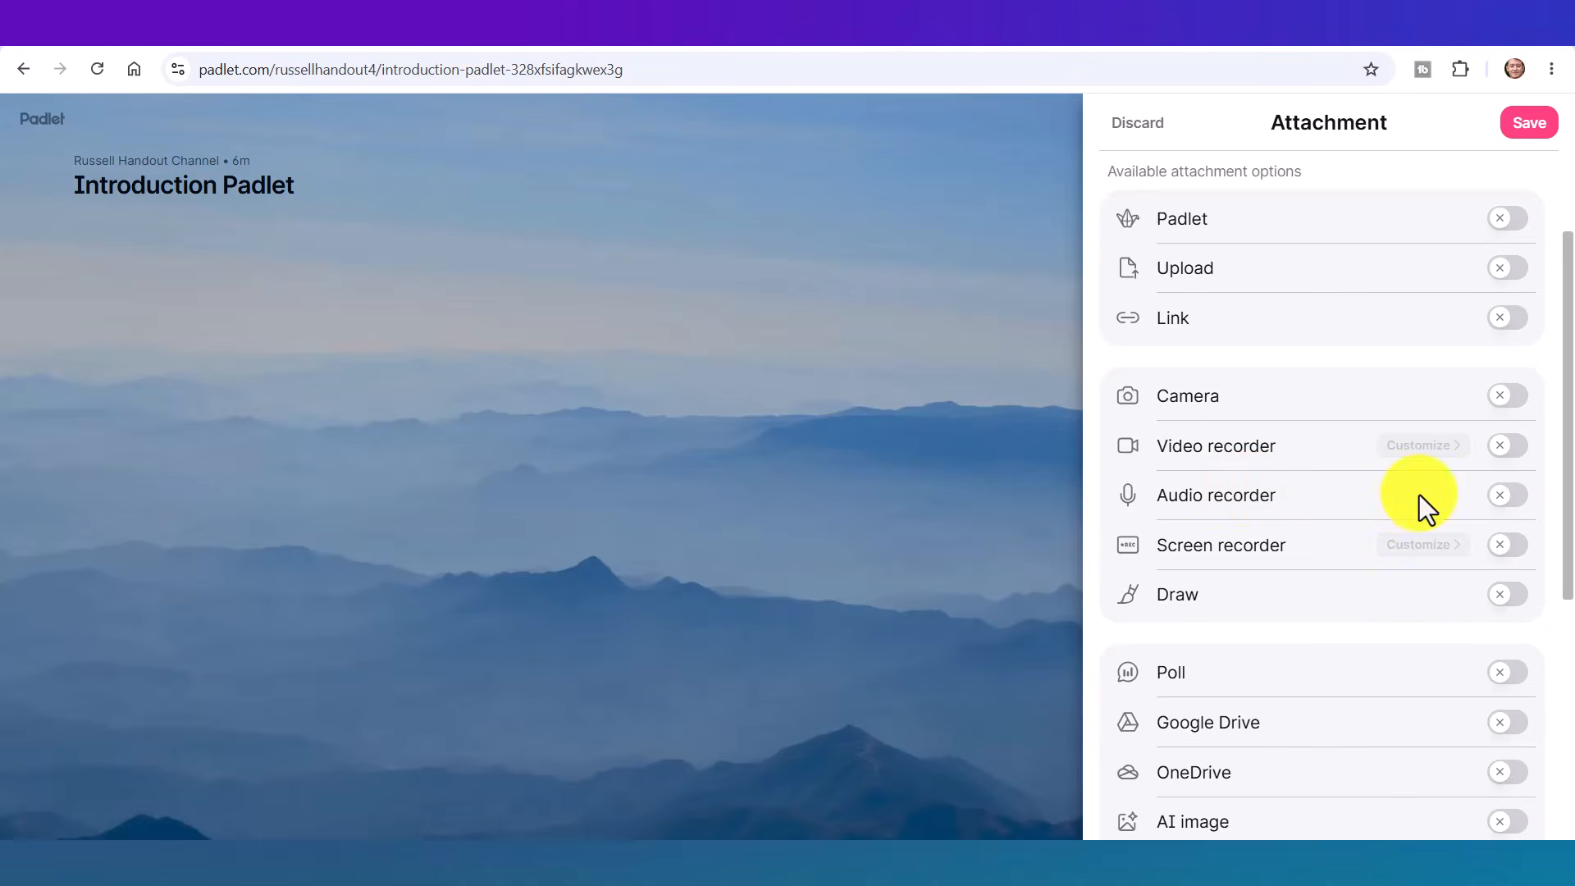
click(1510, 496)
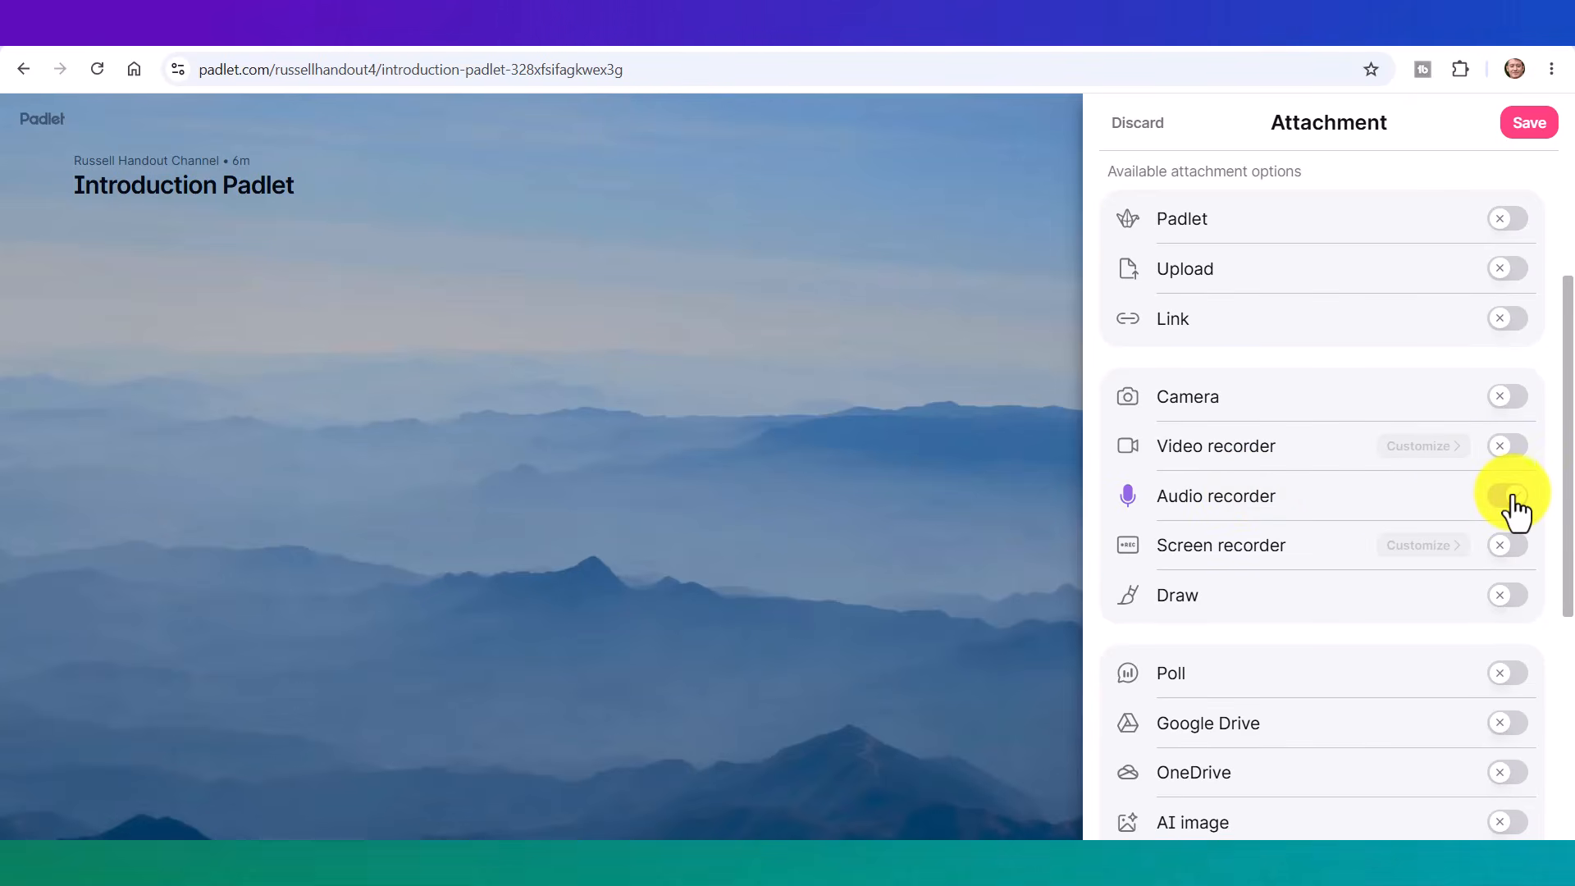
click(1529, 125)
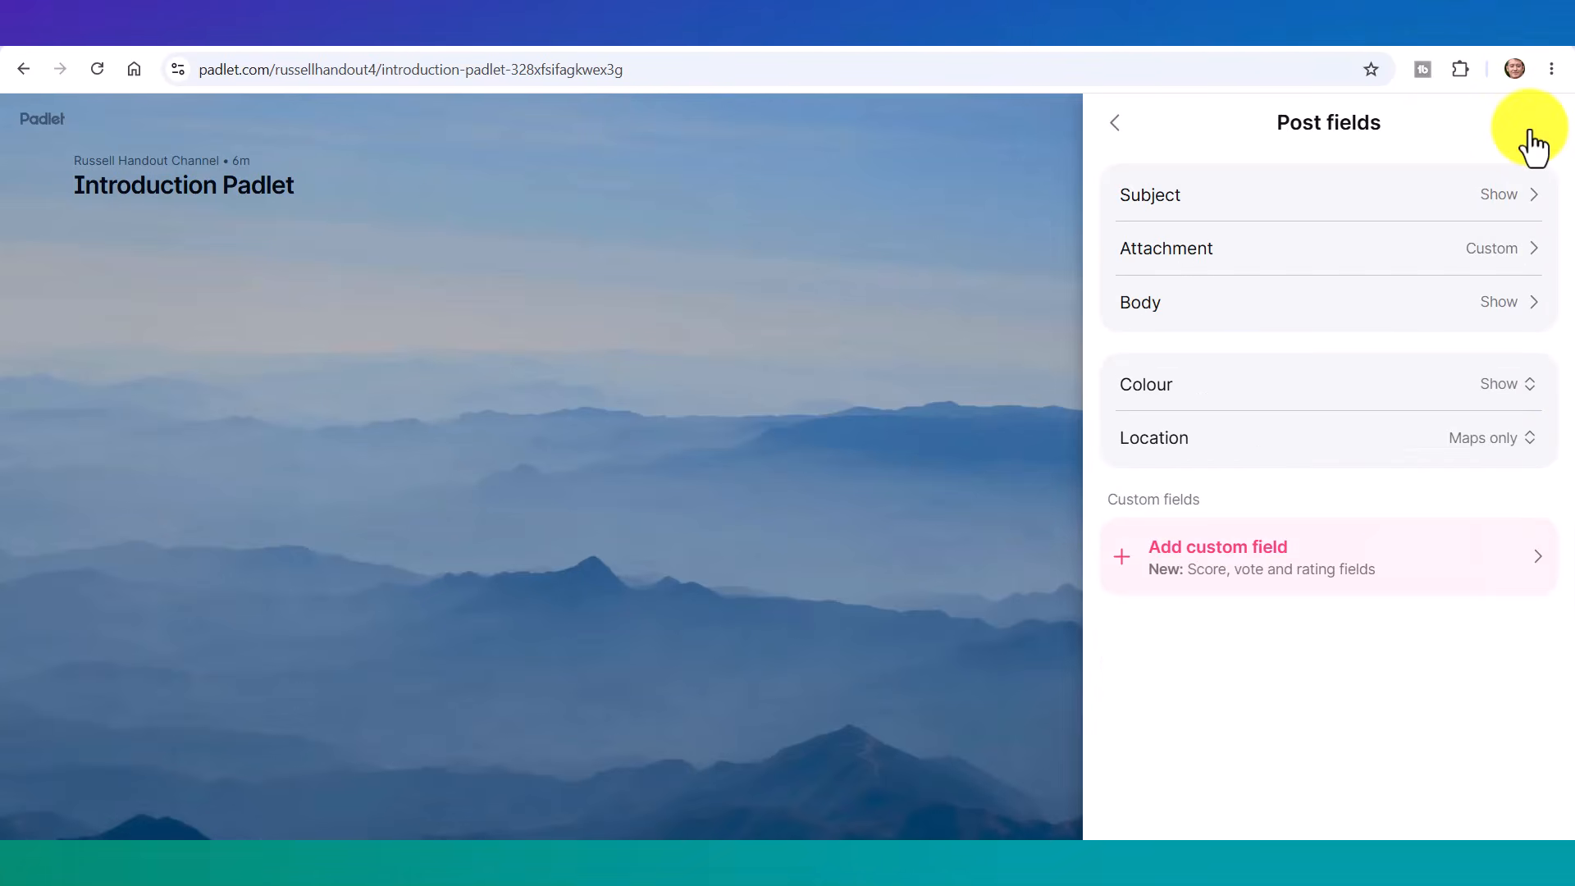
Leave the board settings and check a new post's name, audio recorder and body fields with a sample first name, discarding the draft.
click(1114, 124)
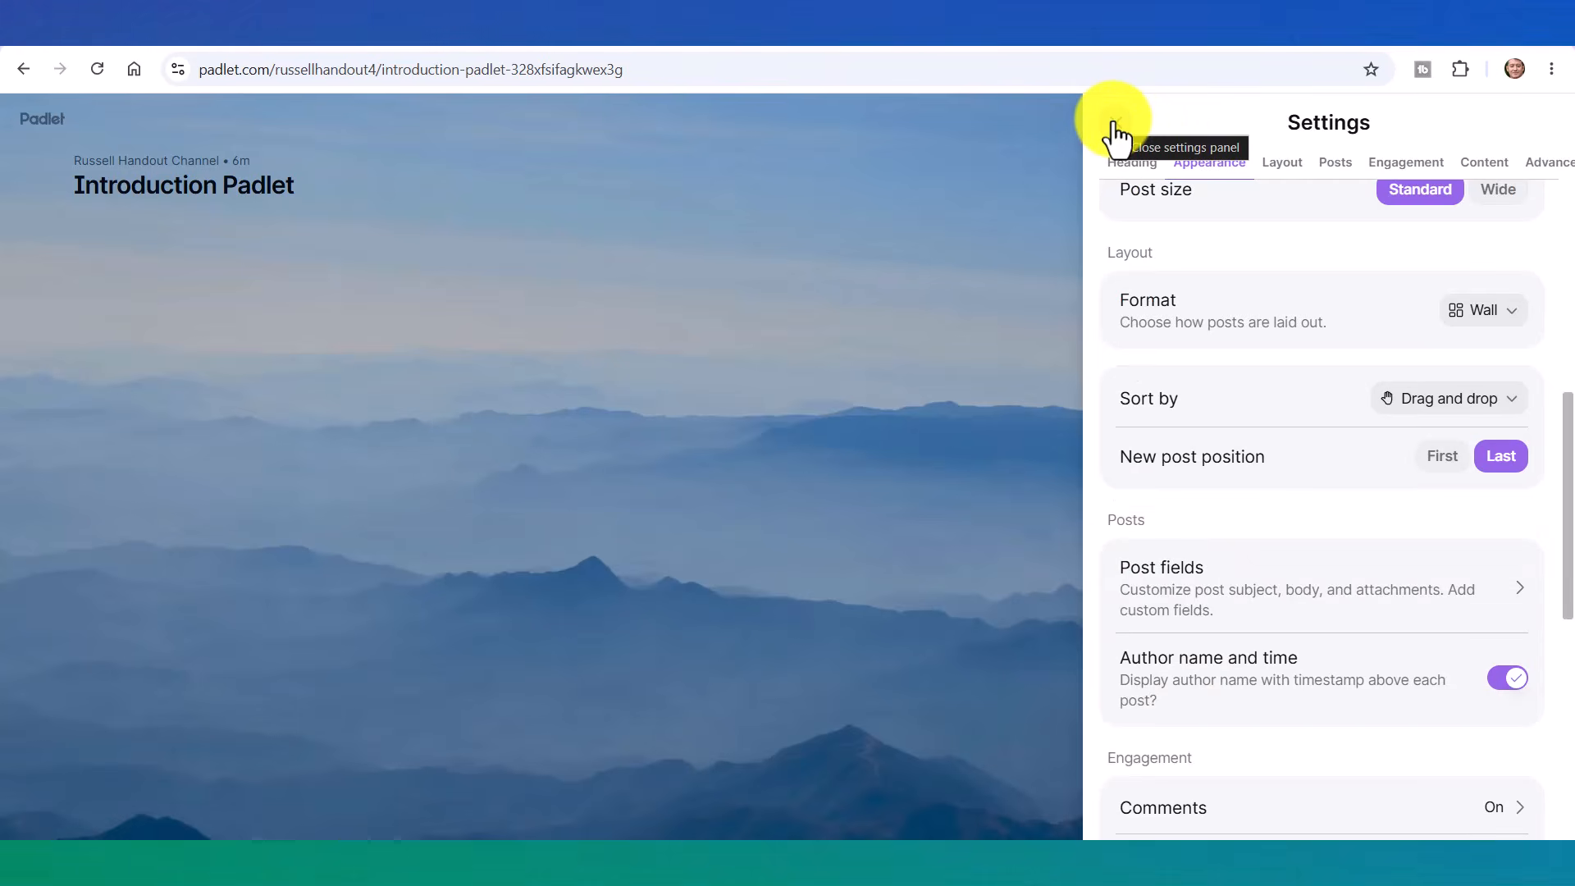
click(1114, 127)
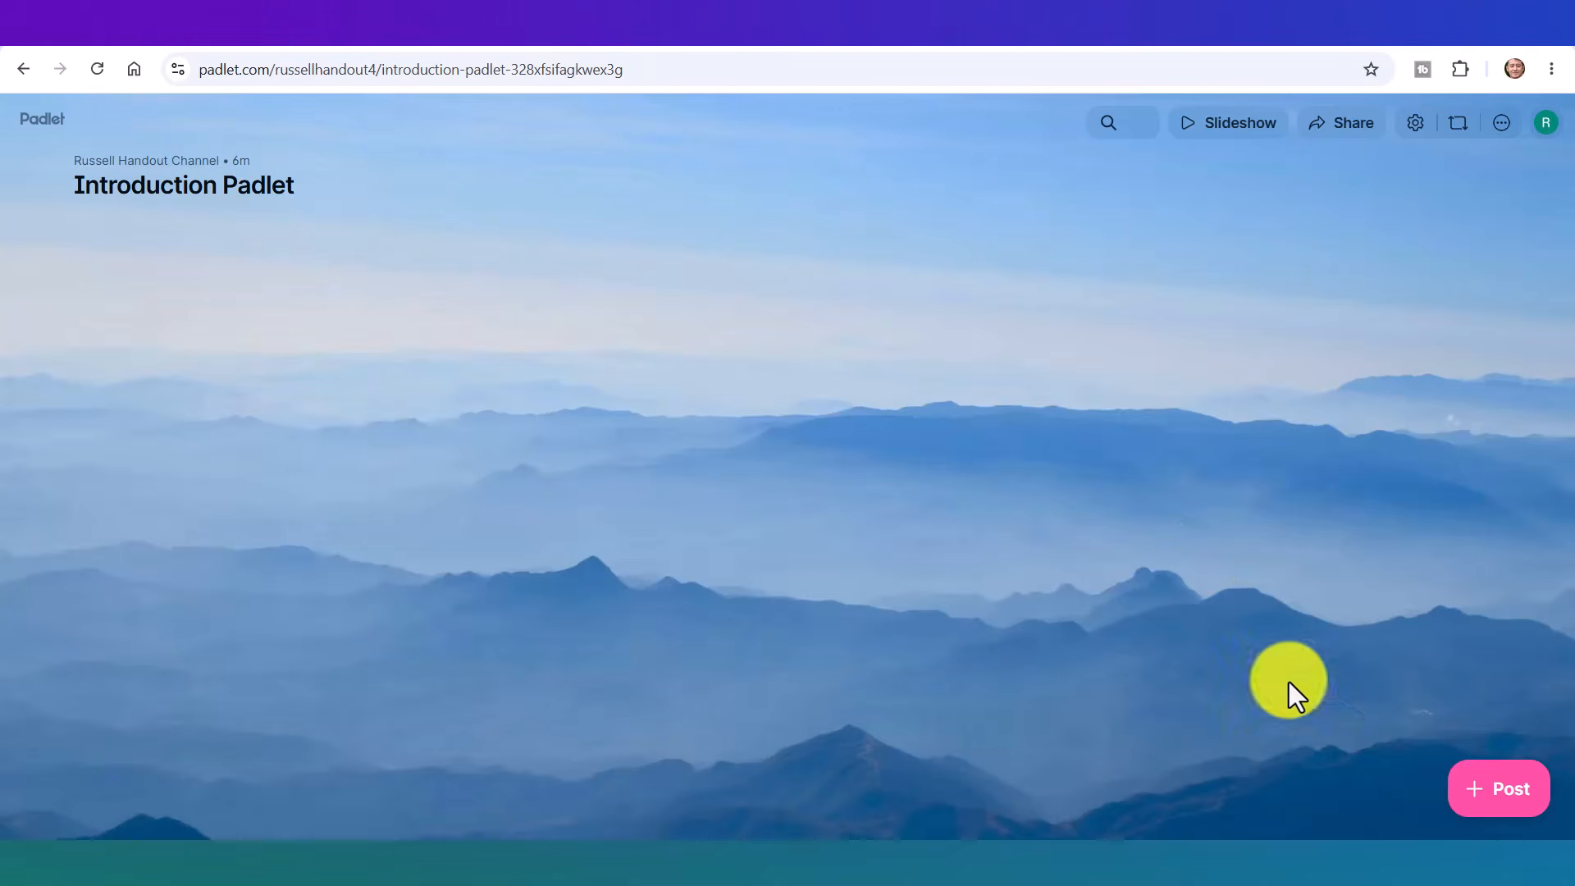
click(1512, 800)
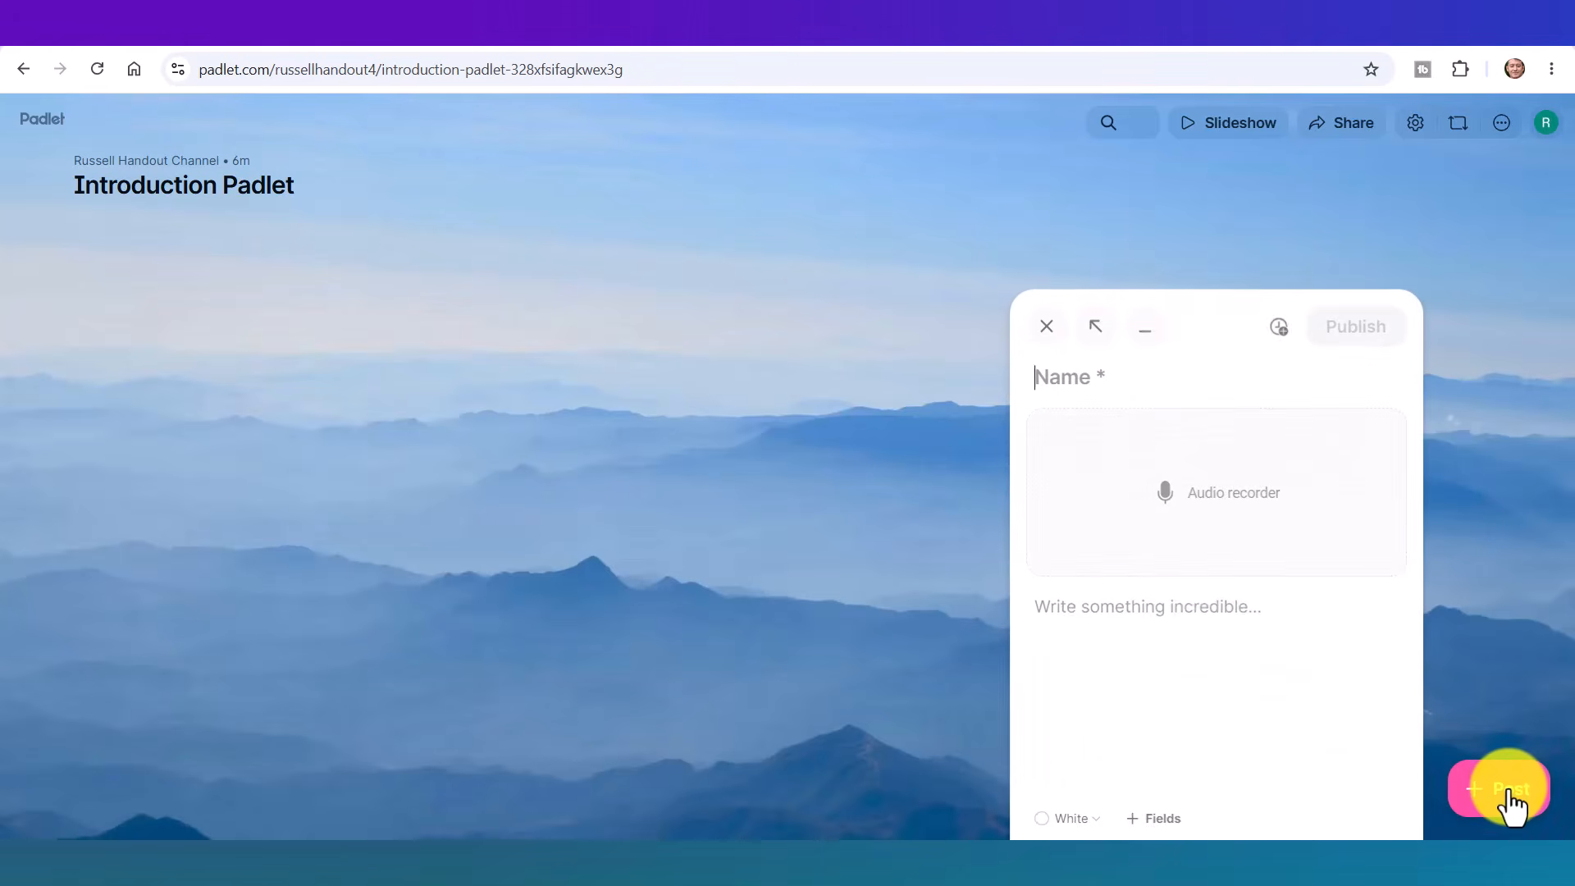
text(Russell)
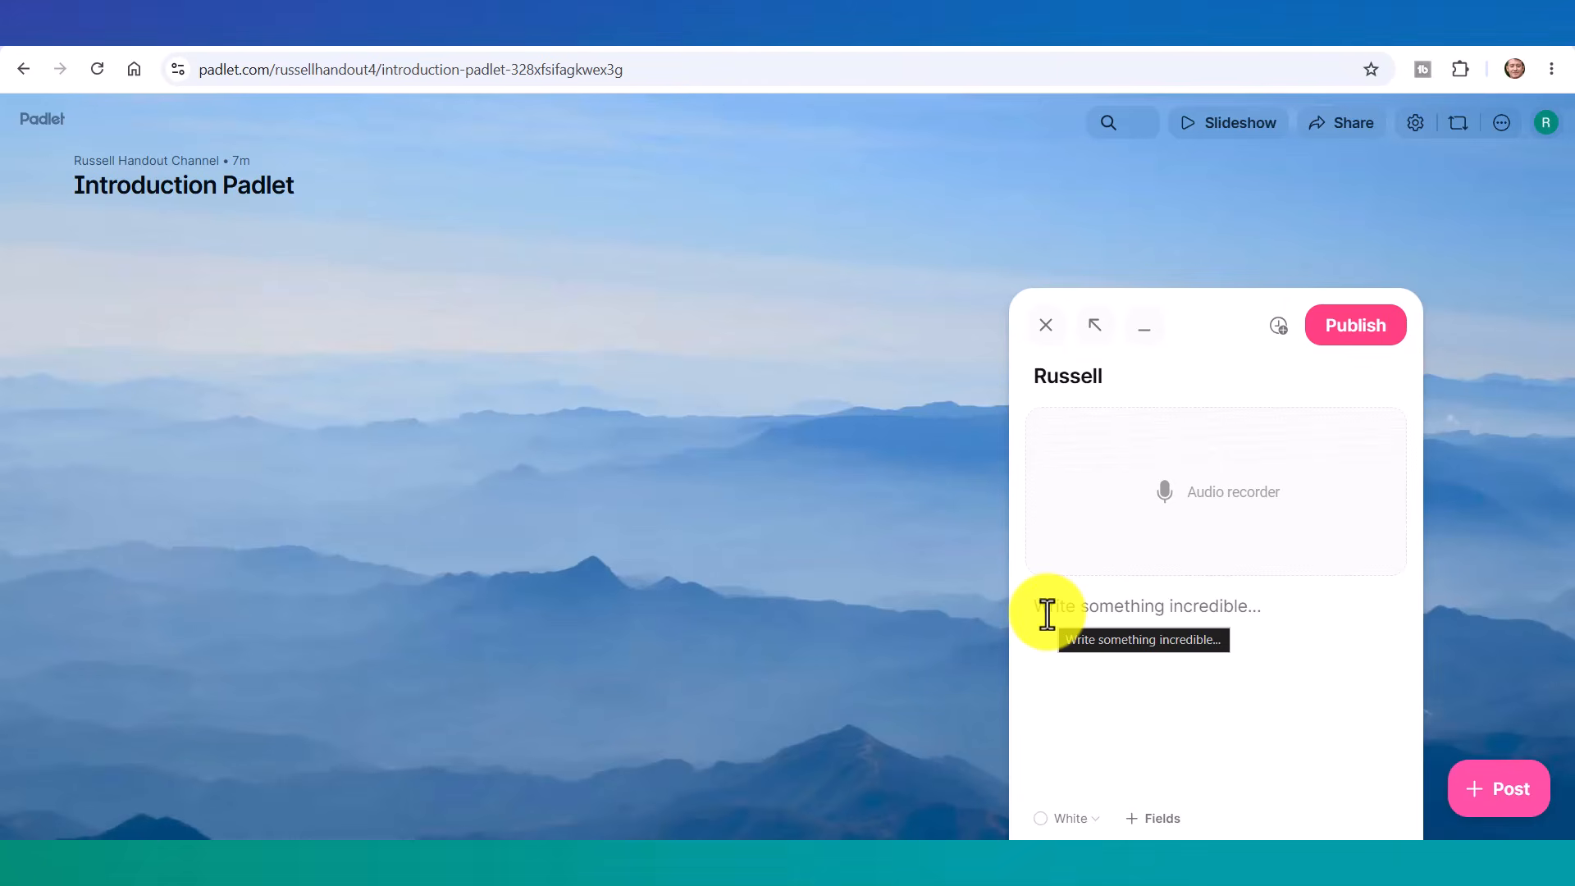
click(1046, 326)
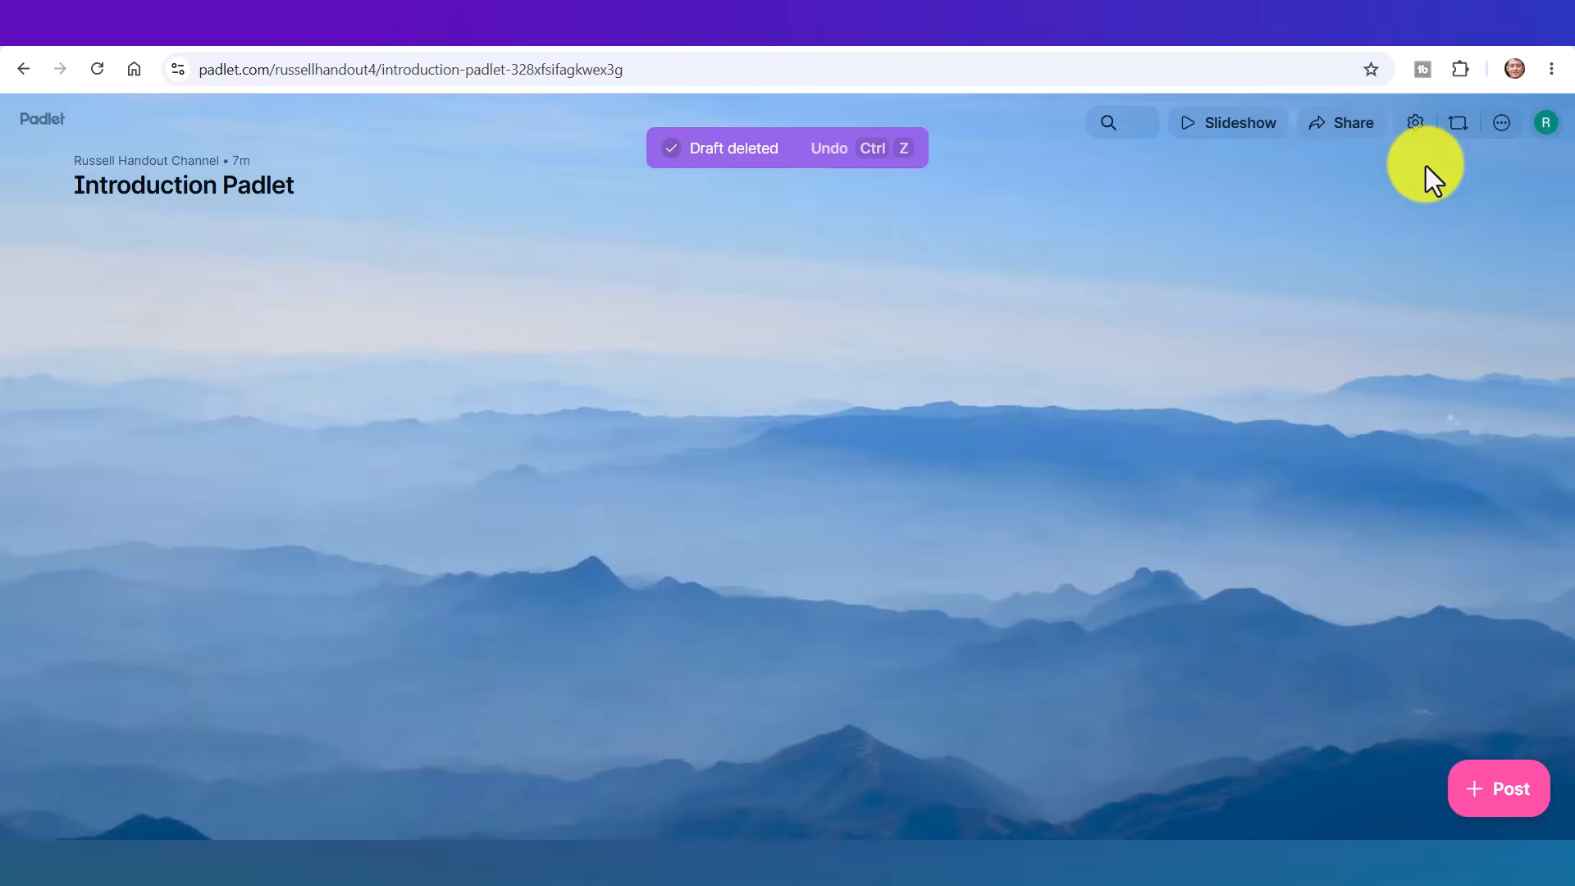
Hide the Body field in the board's post fields and save the change.
click(1416, 123)
drag(1571, 256, 1571, 502)
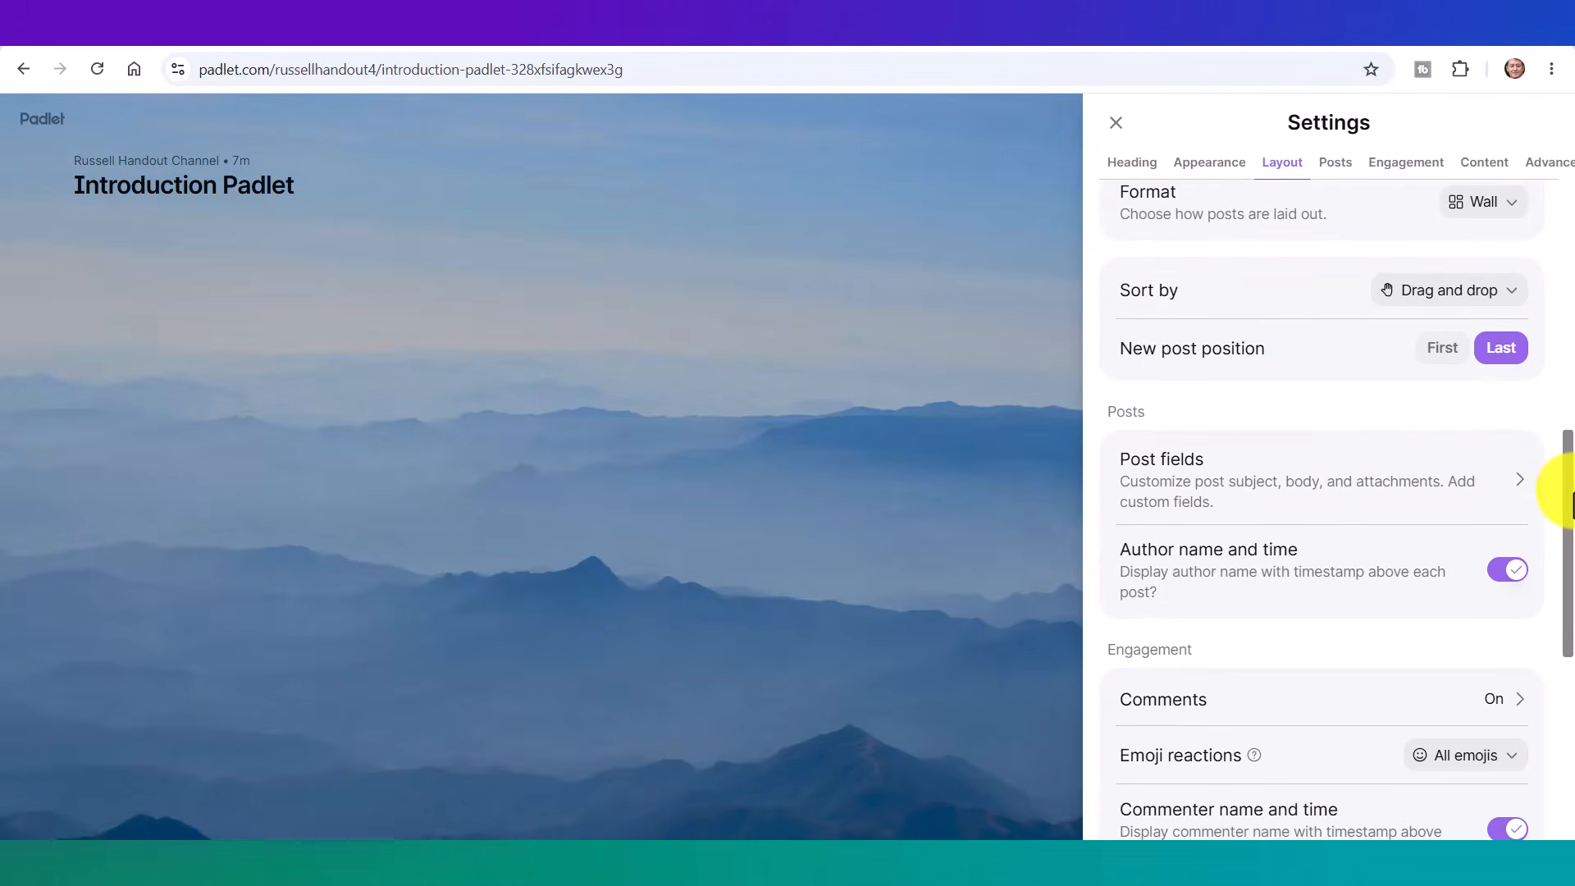
click(1247, 488)
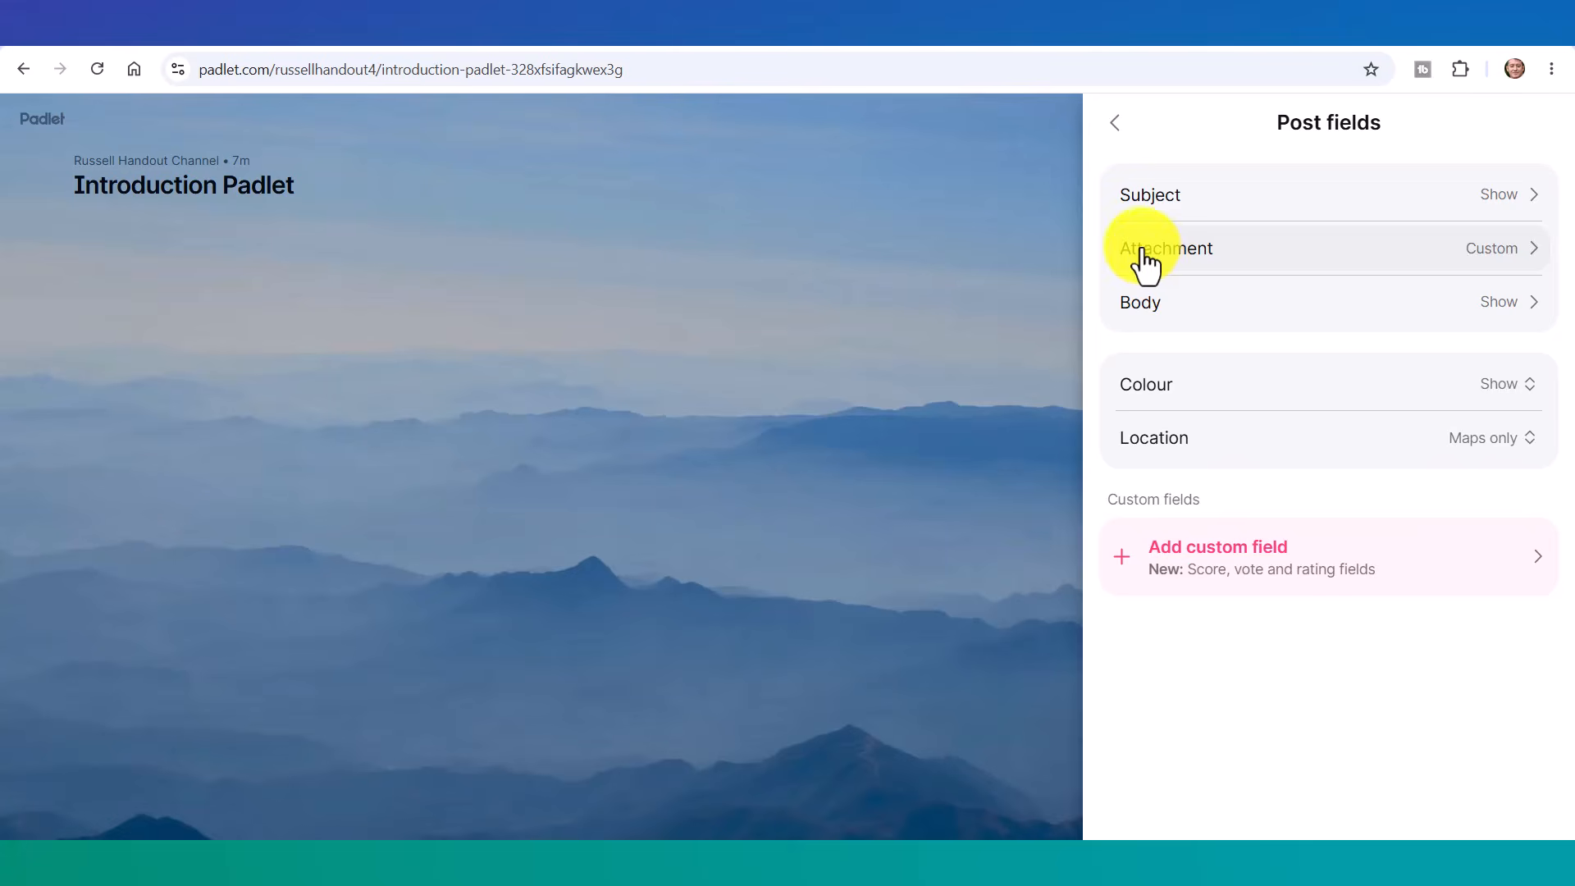
click(1135, 315)
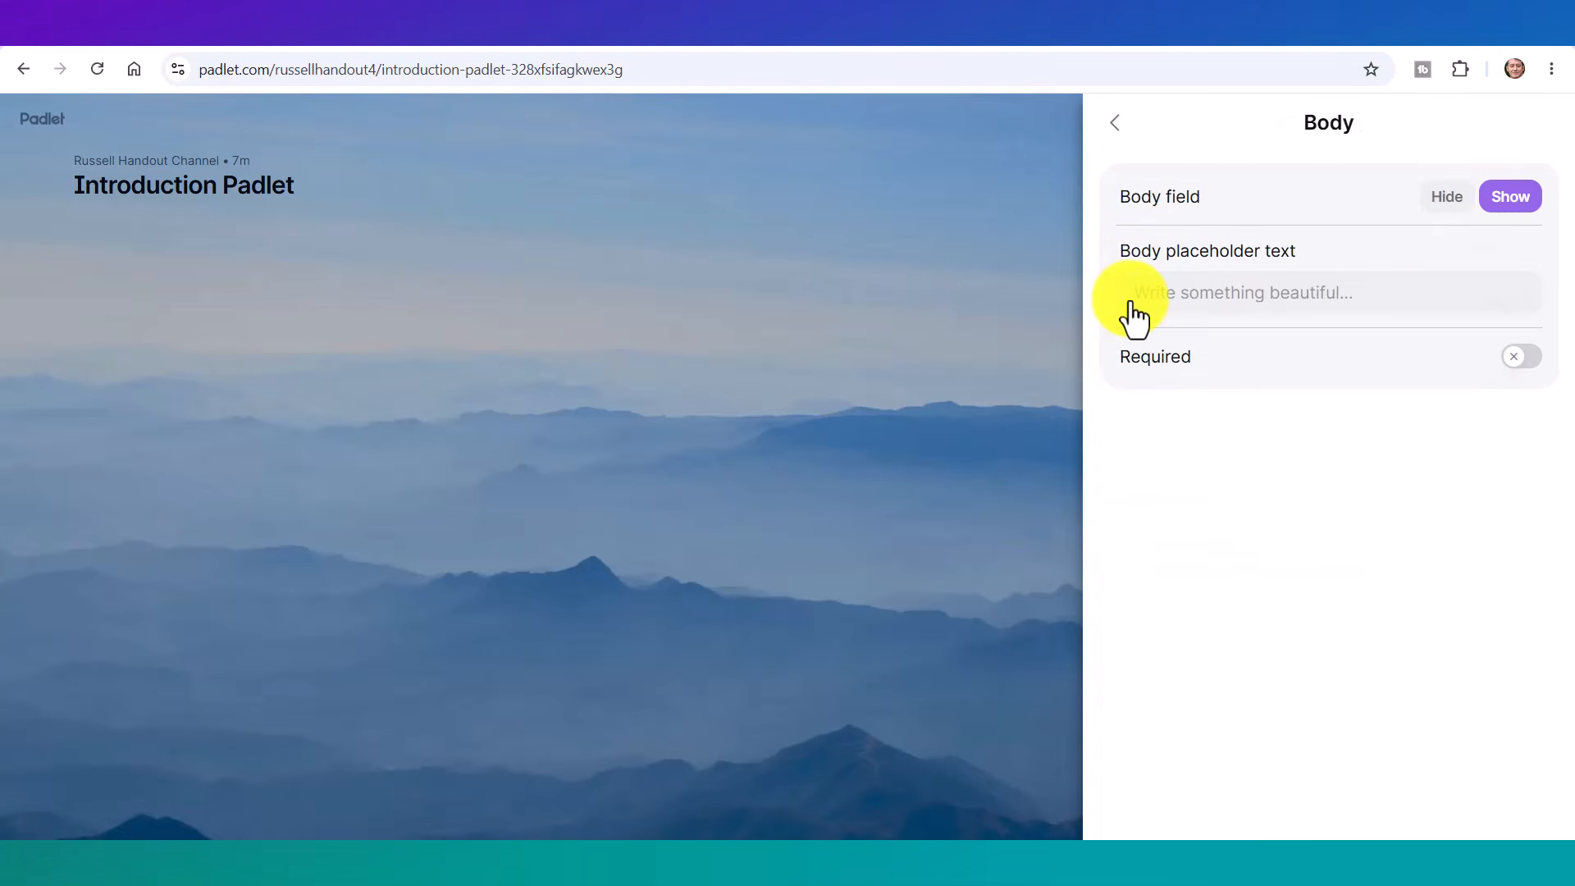
click(1447, 198)
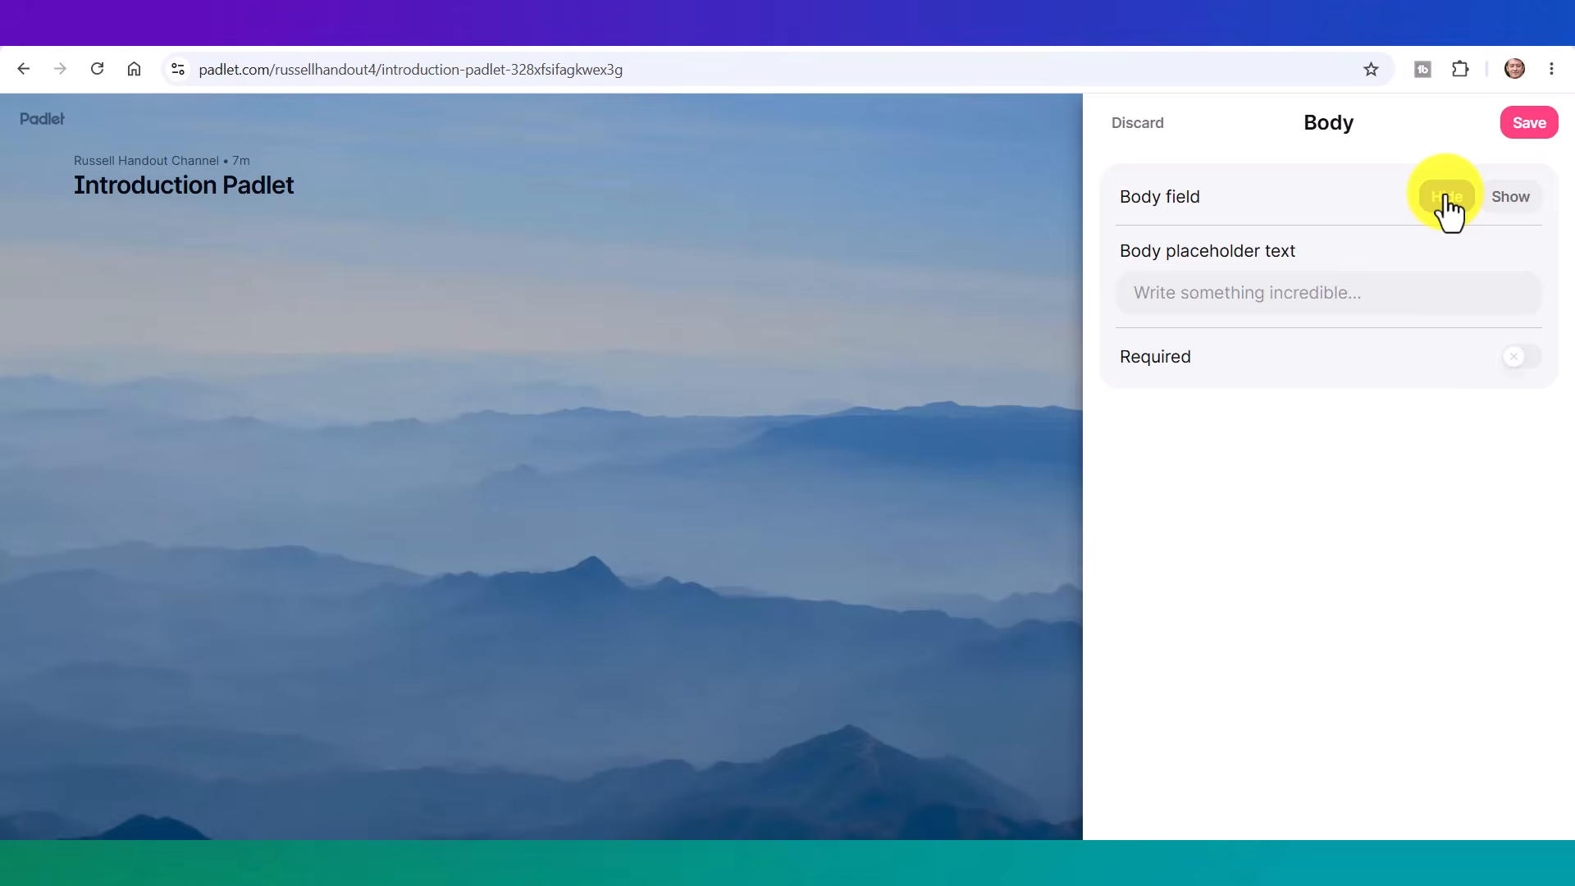
click(1531, 125)
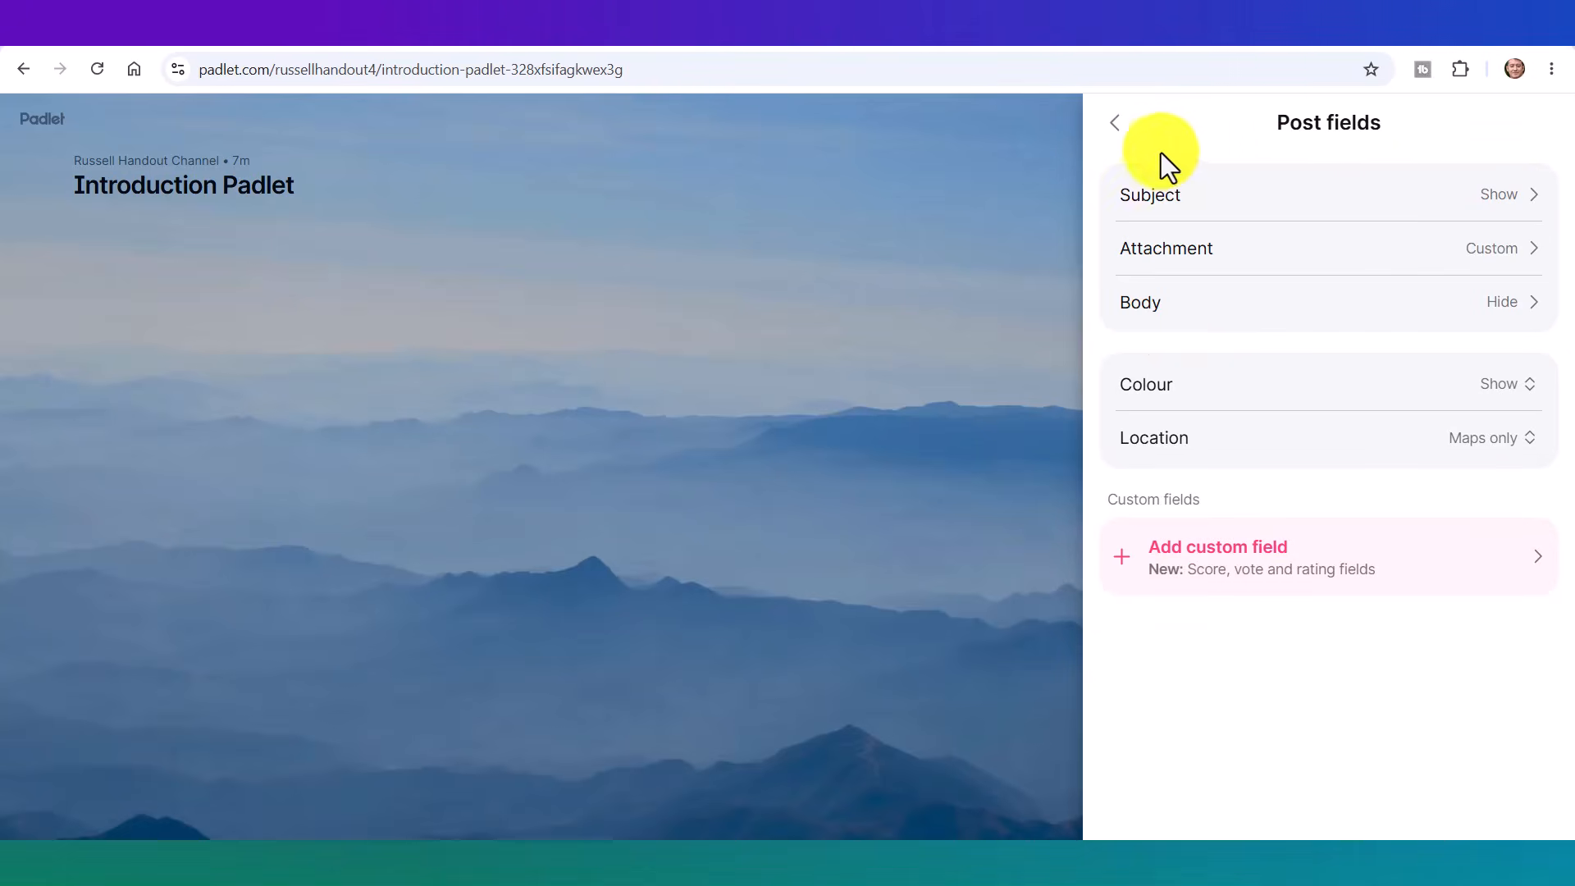
Close the board settings and test a new post without the body by entering a first name, discarding the draft.
click(1119, 127)
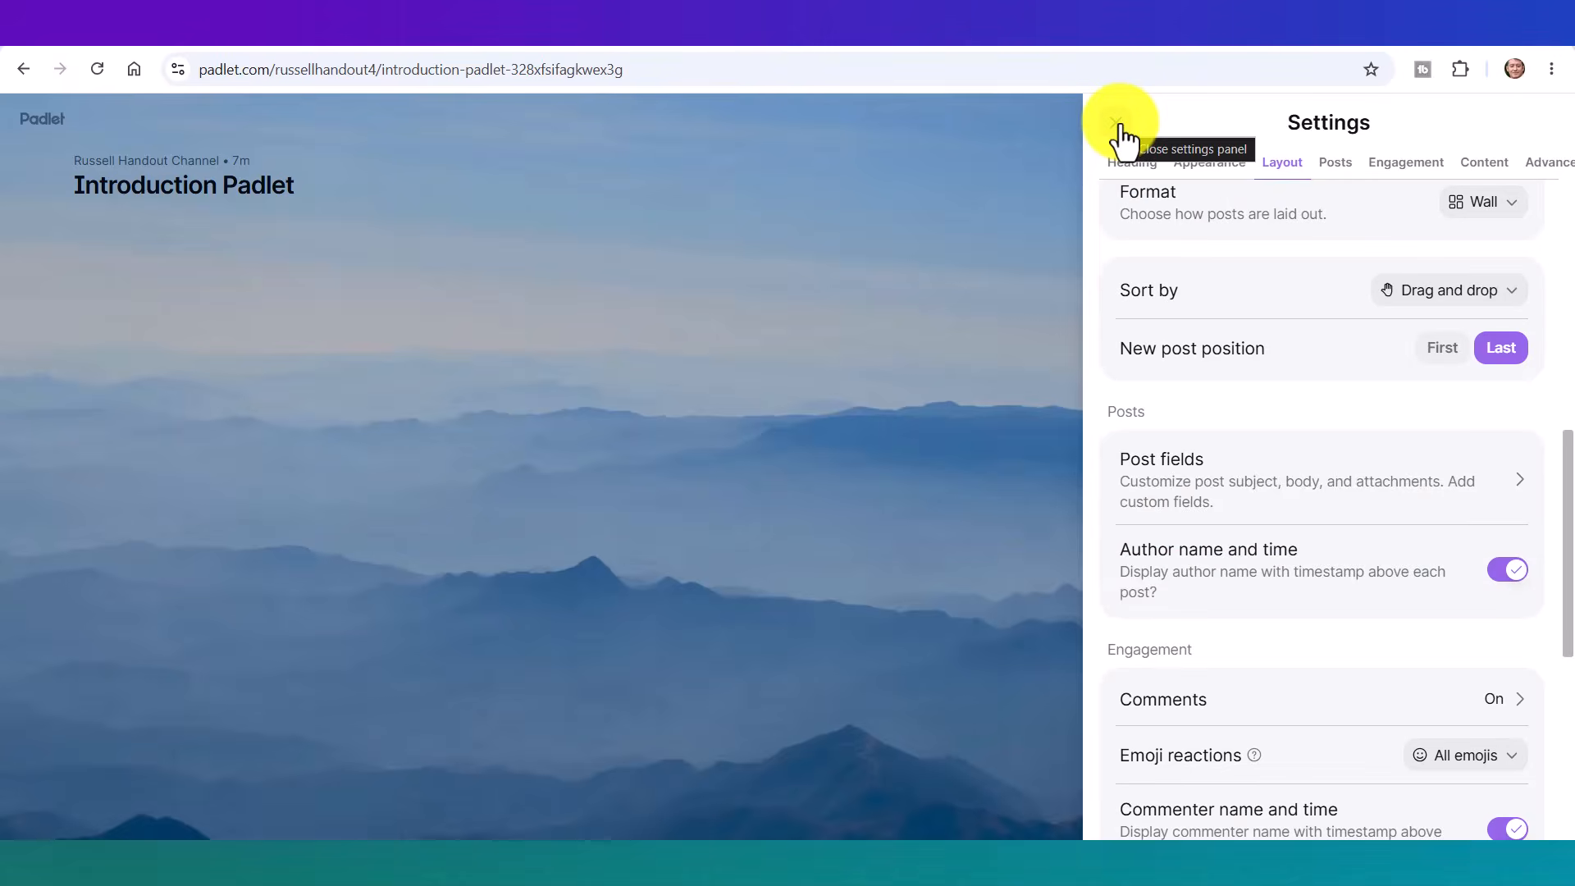
click(1121, 131)
click(1502, 800)
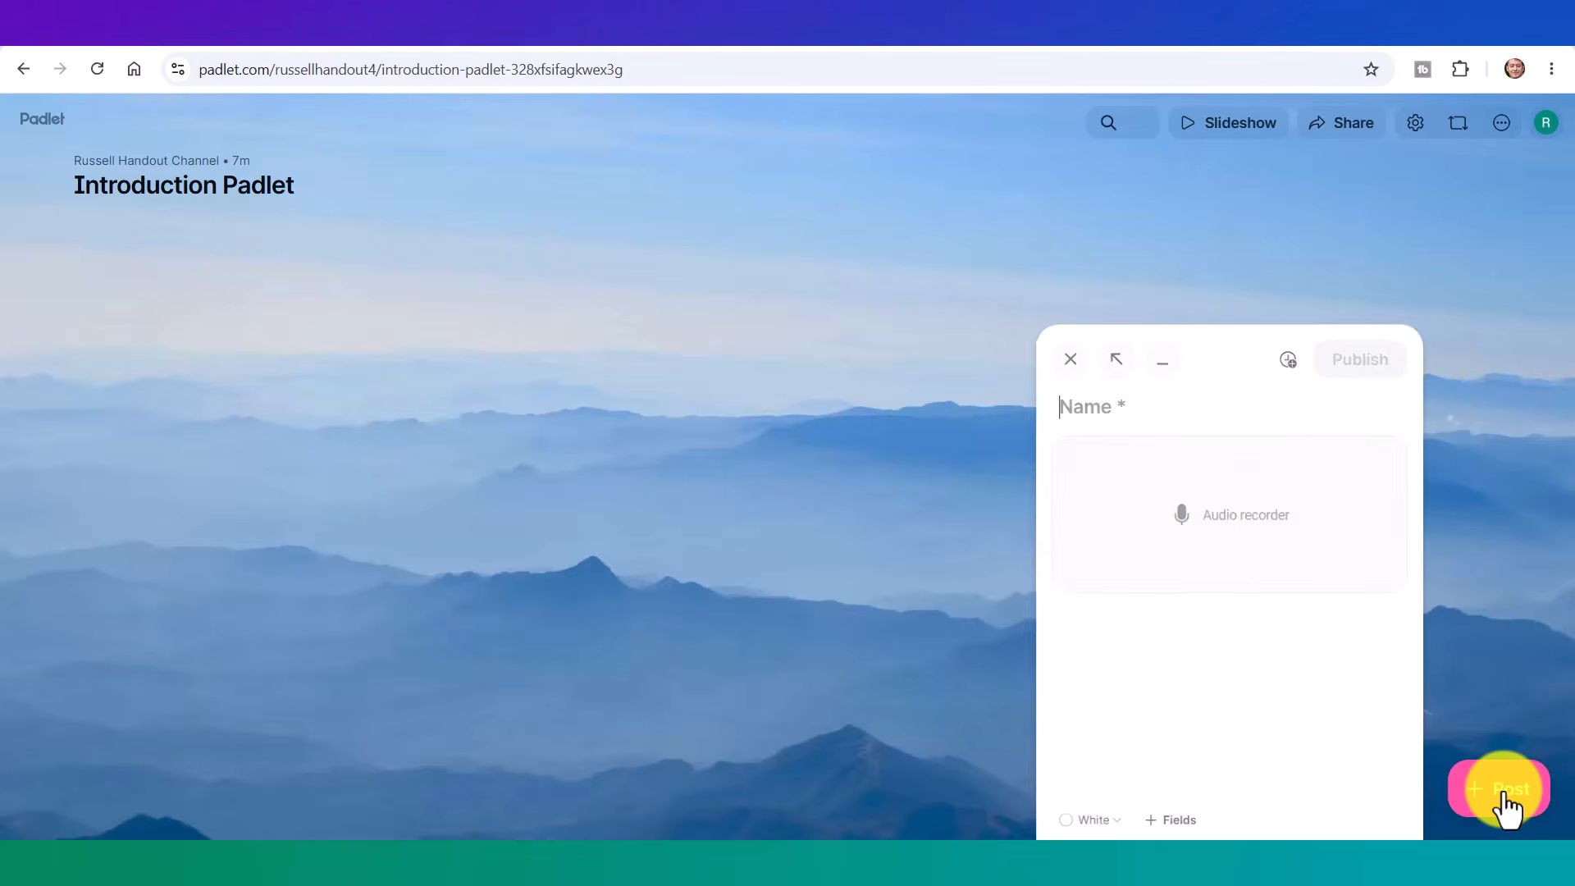
text(Russell)
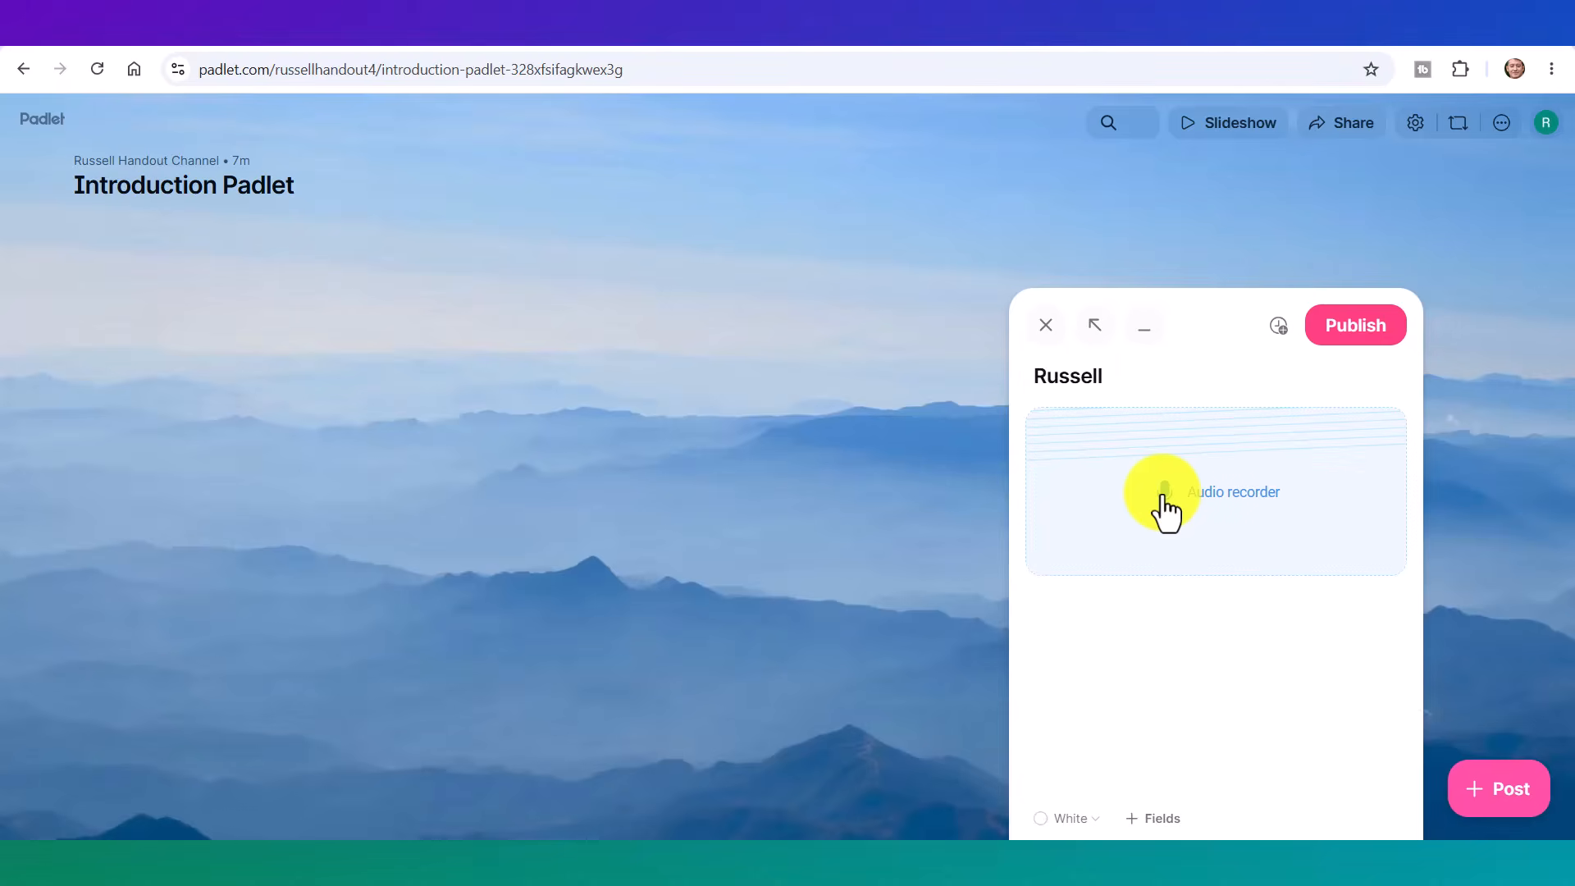
click(1046, 326)
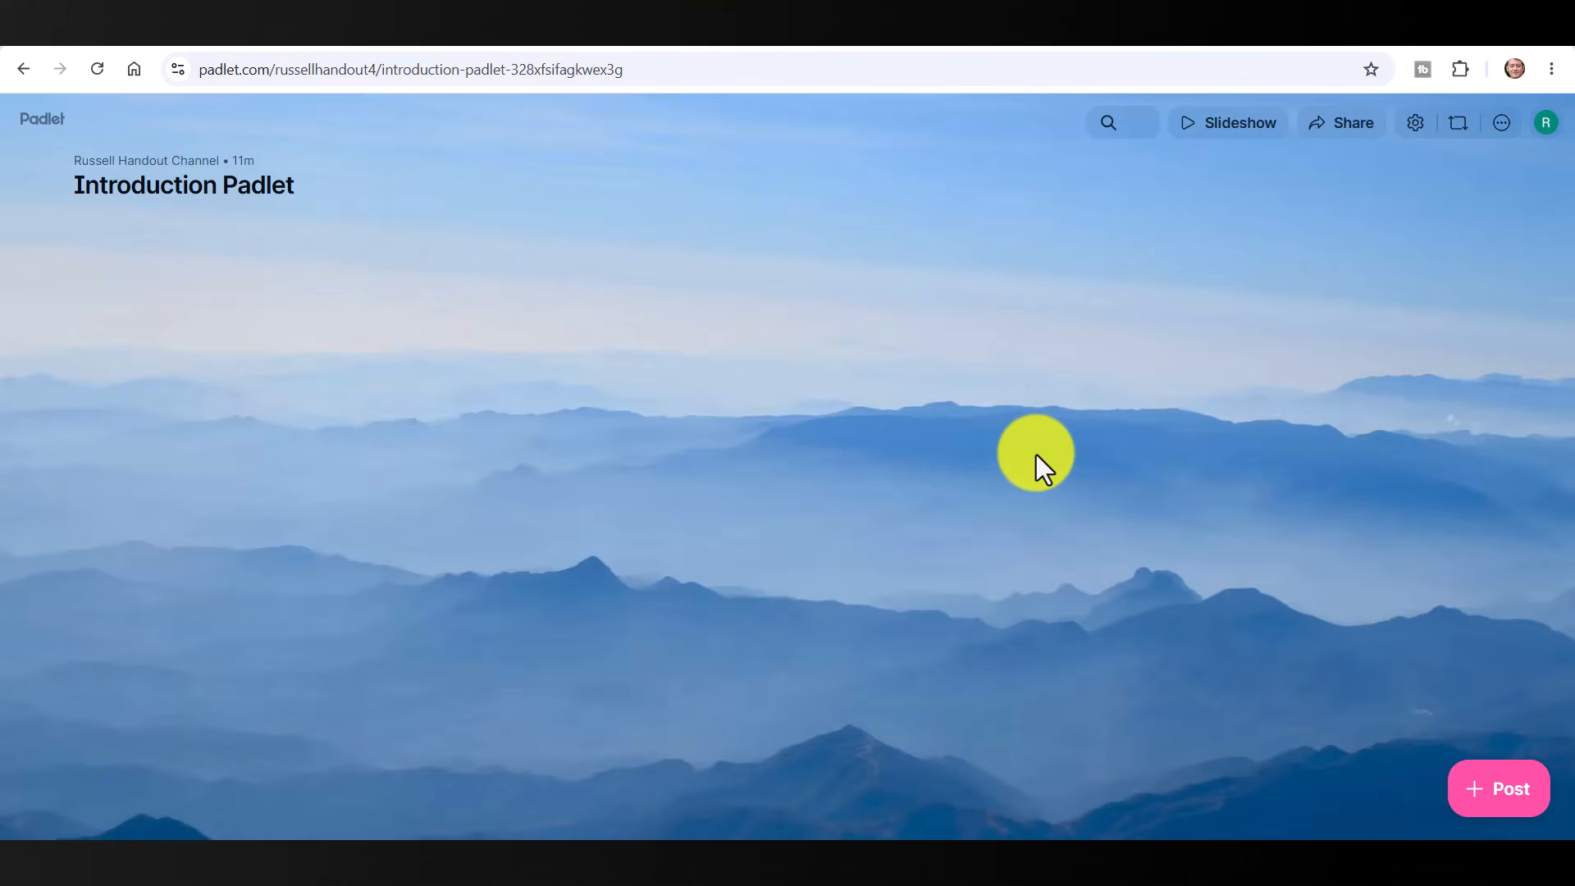
Confirm Writer permission for visitors with a link in the sharing options and copy the board's link again.
click(1352, 131)
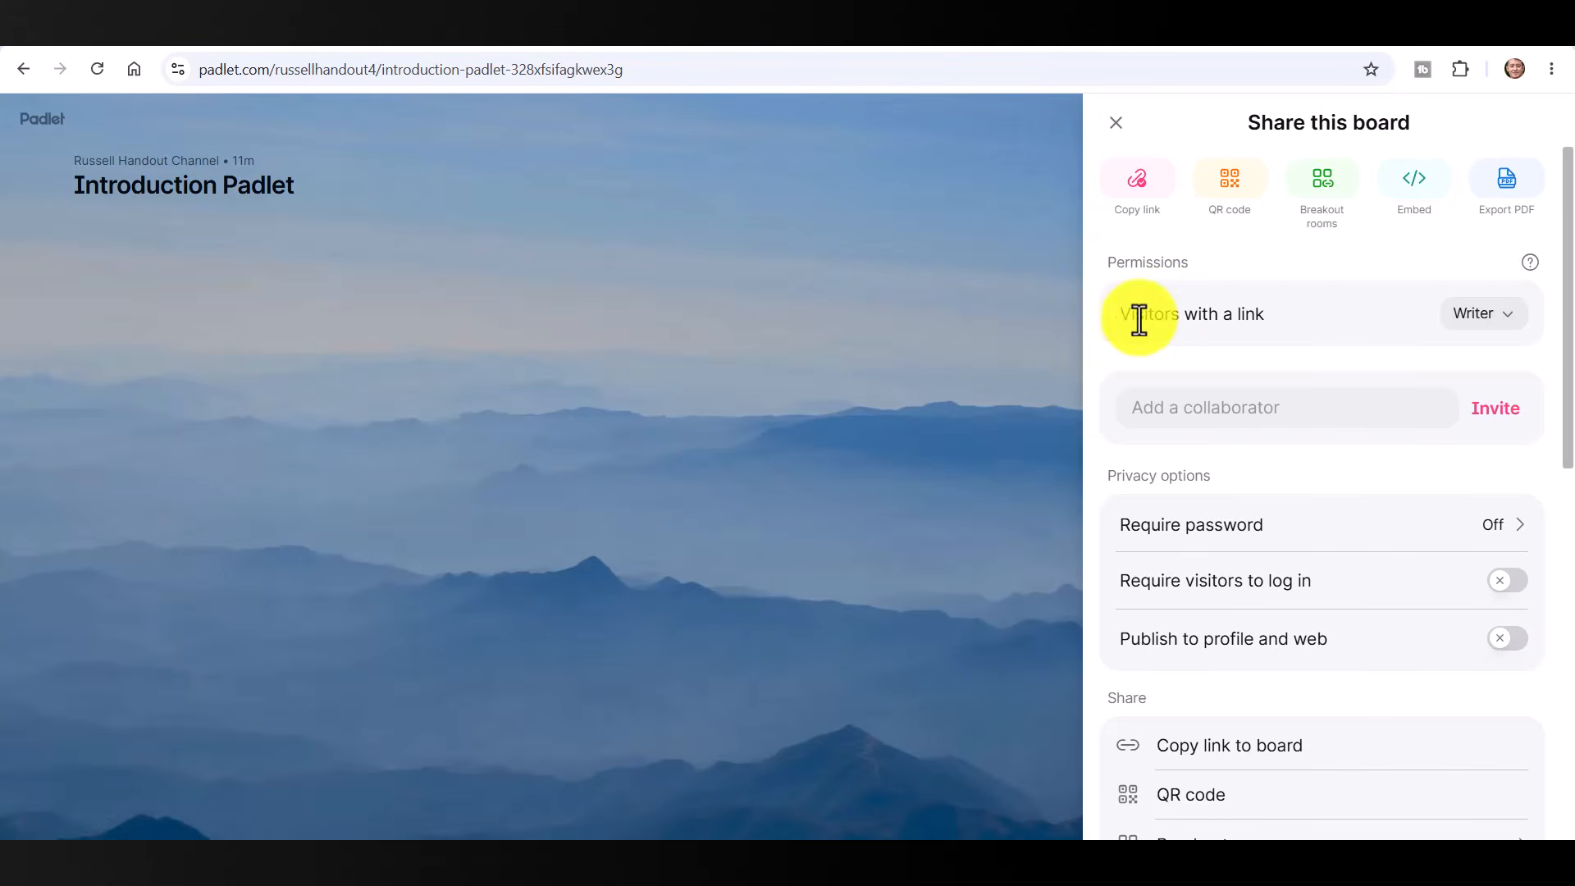
click(1512, 328)
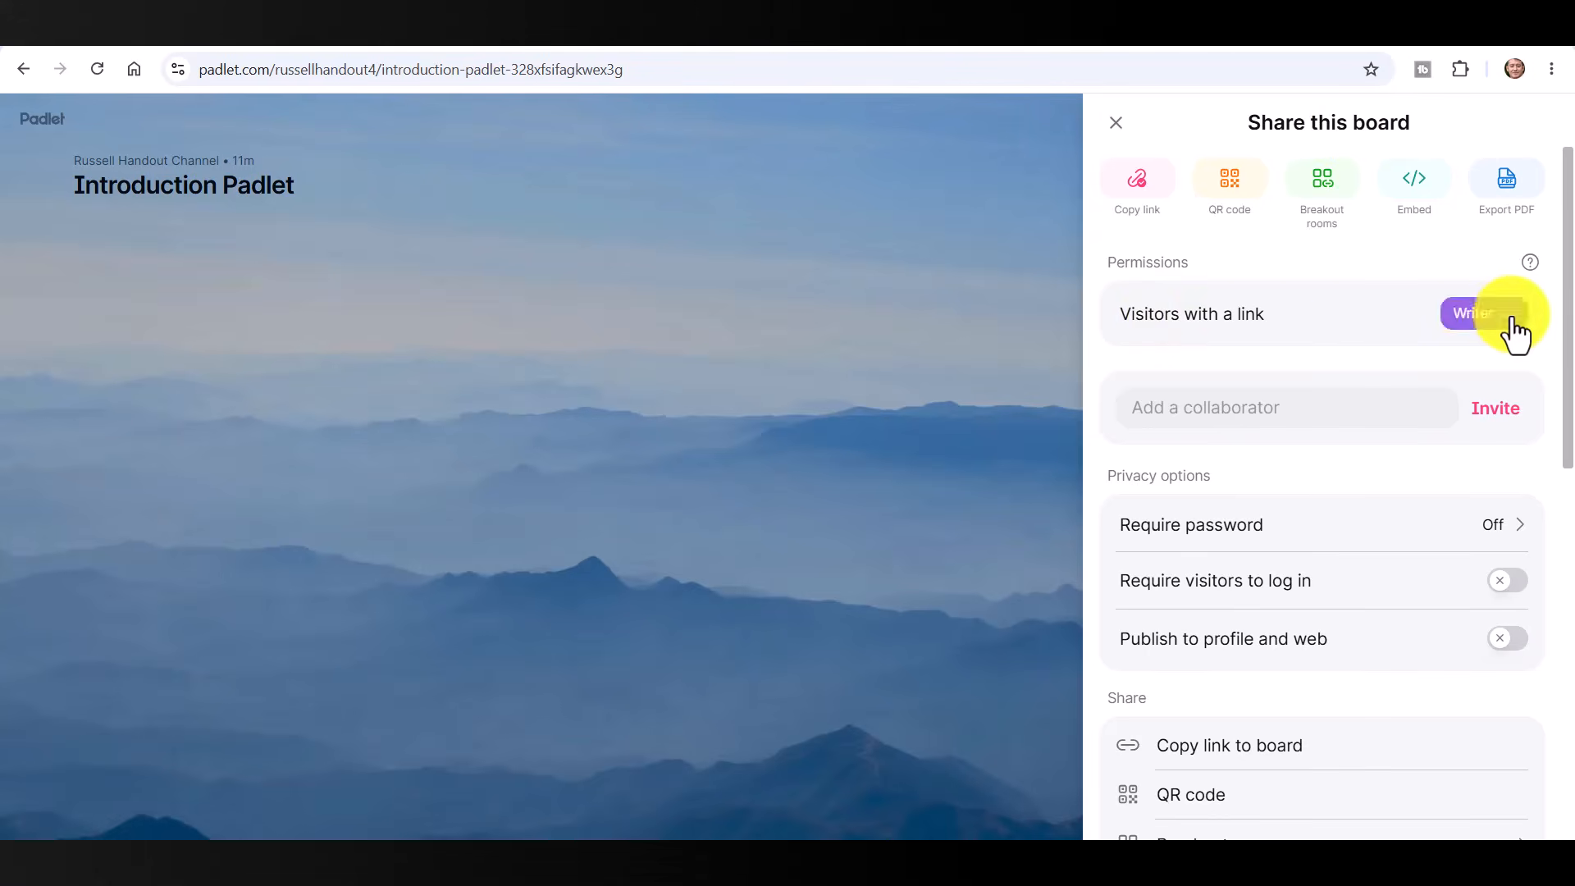
click(1500, 609)
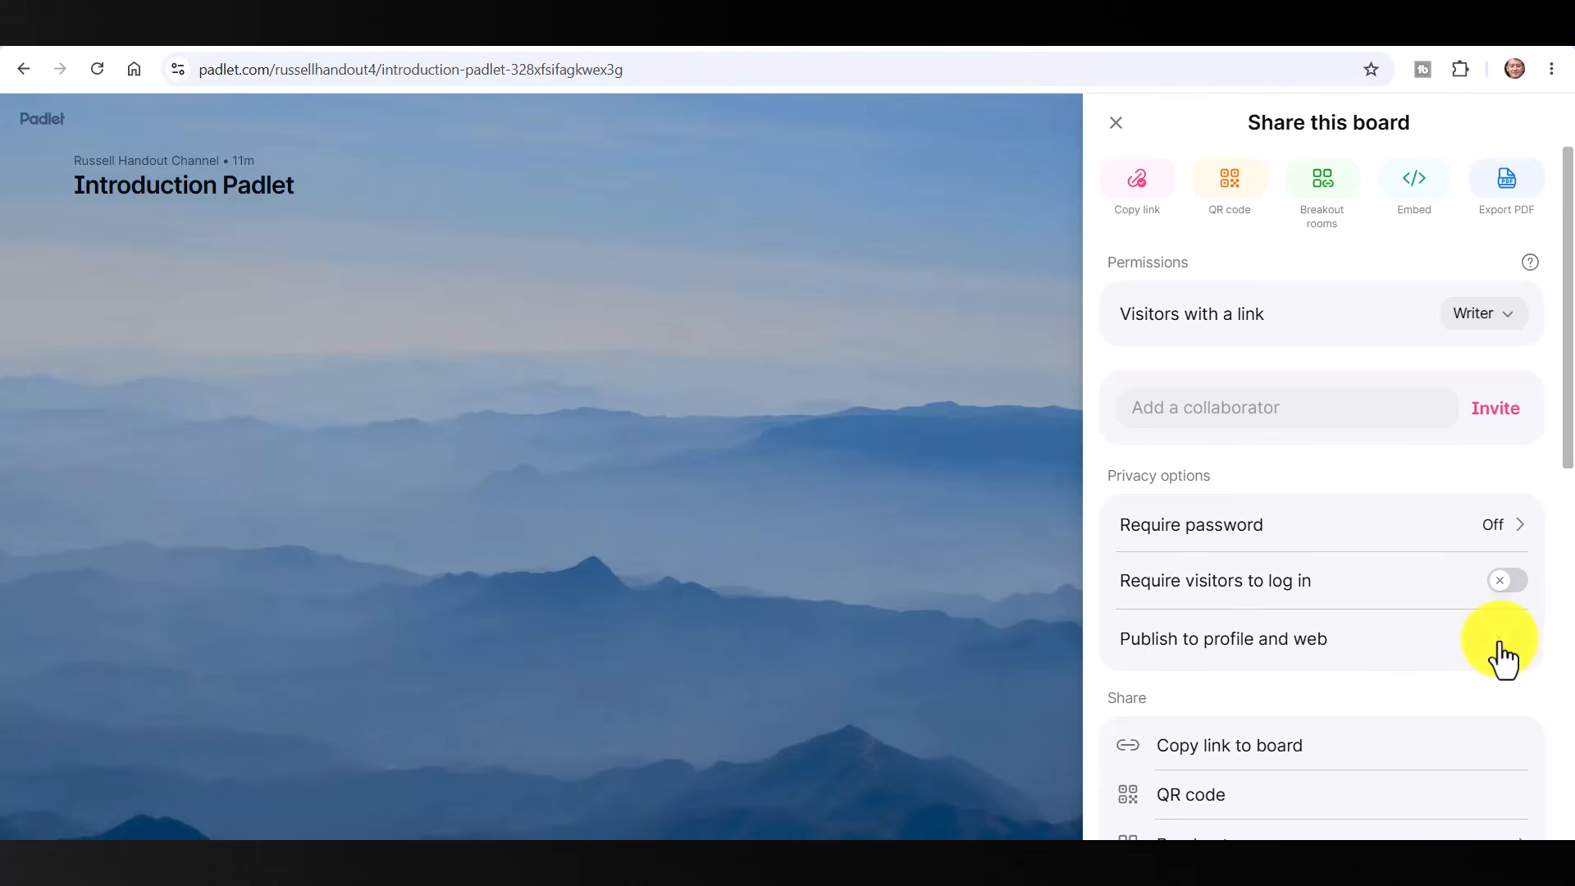
click(1228, 746)
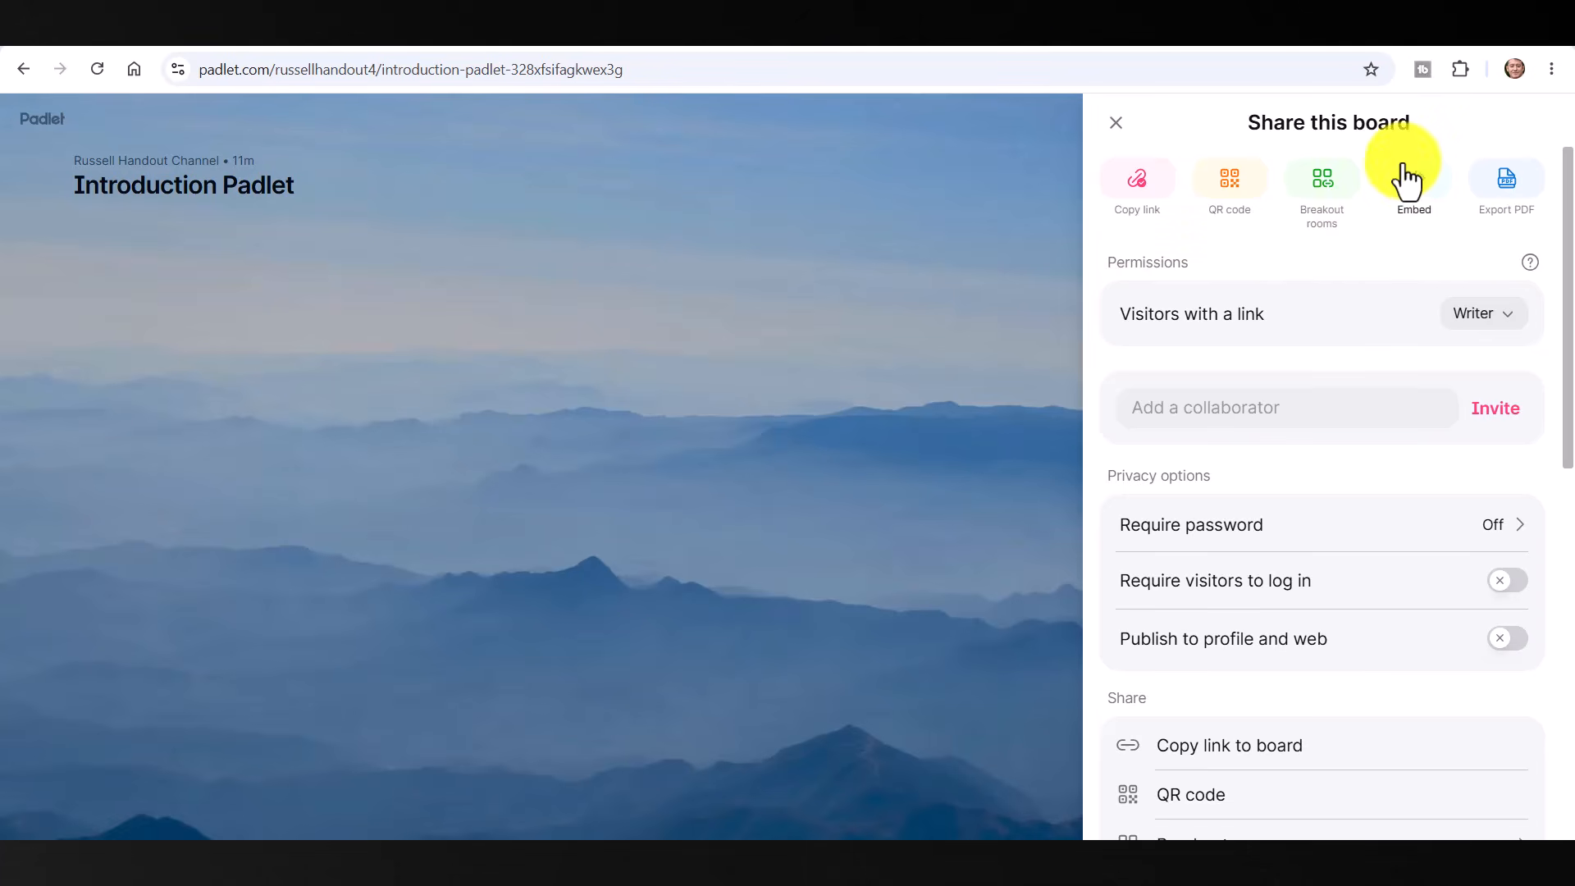
View the board's QR code, then close it and the sharing options.
click(1231, 191)
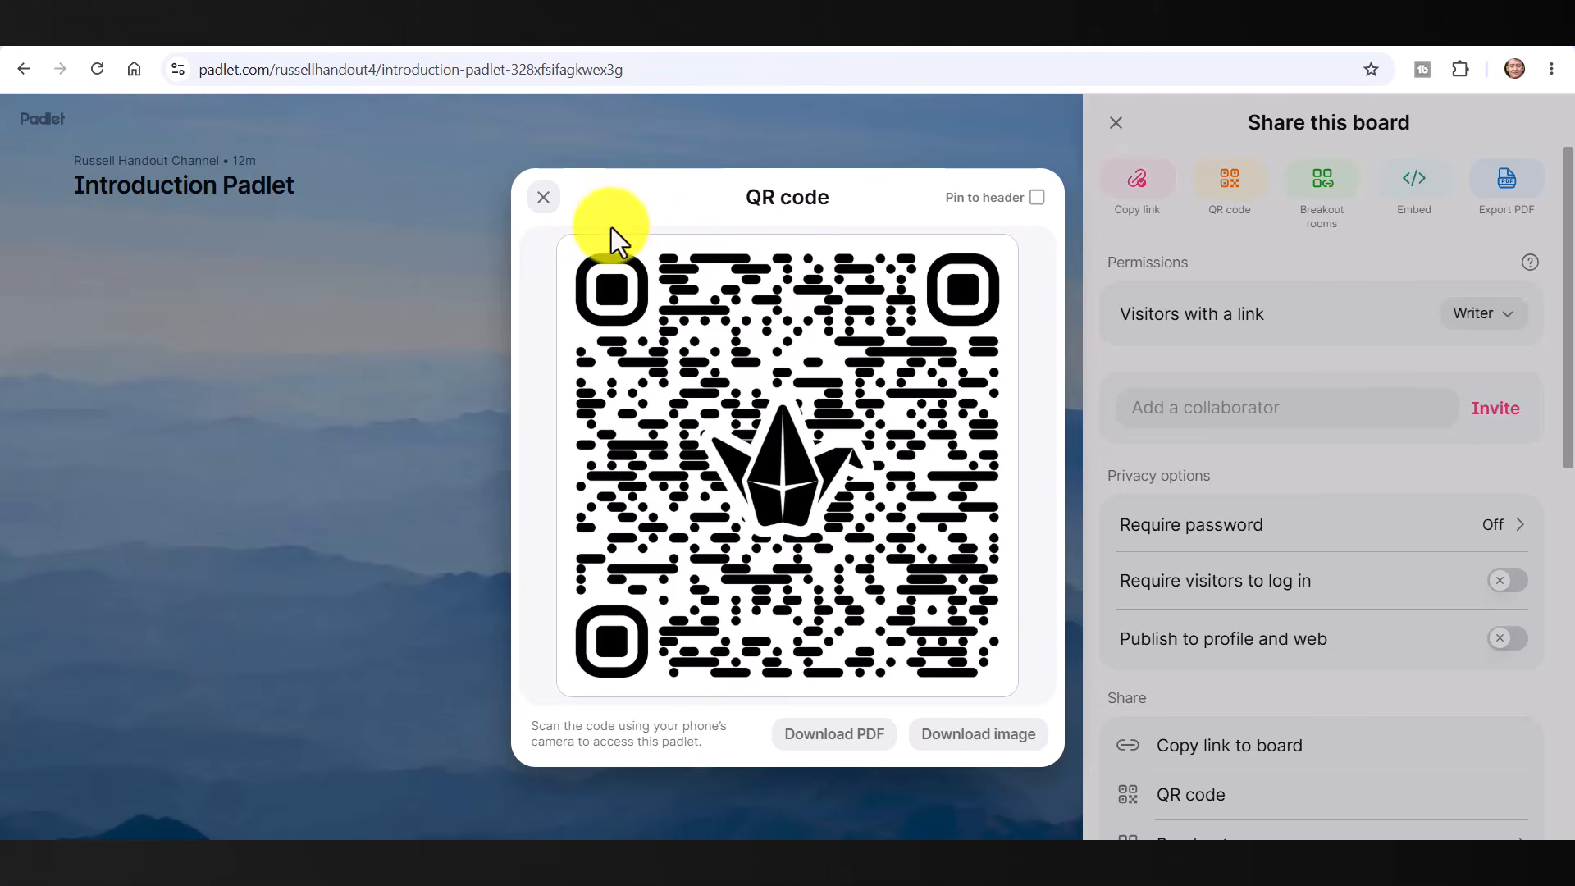
click(540, 198)
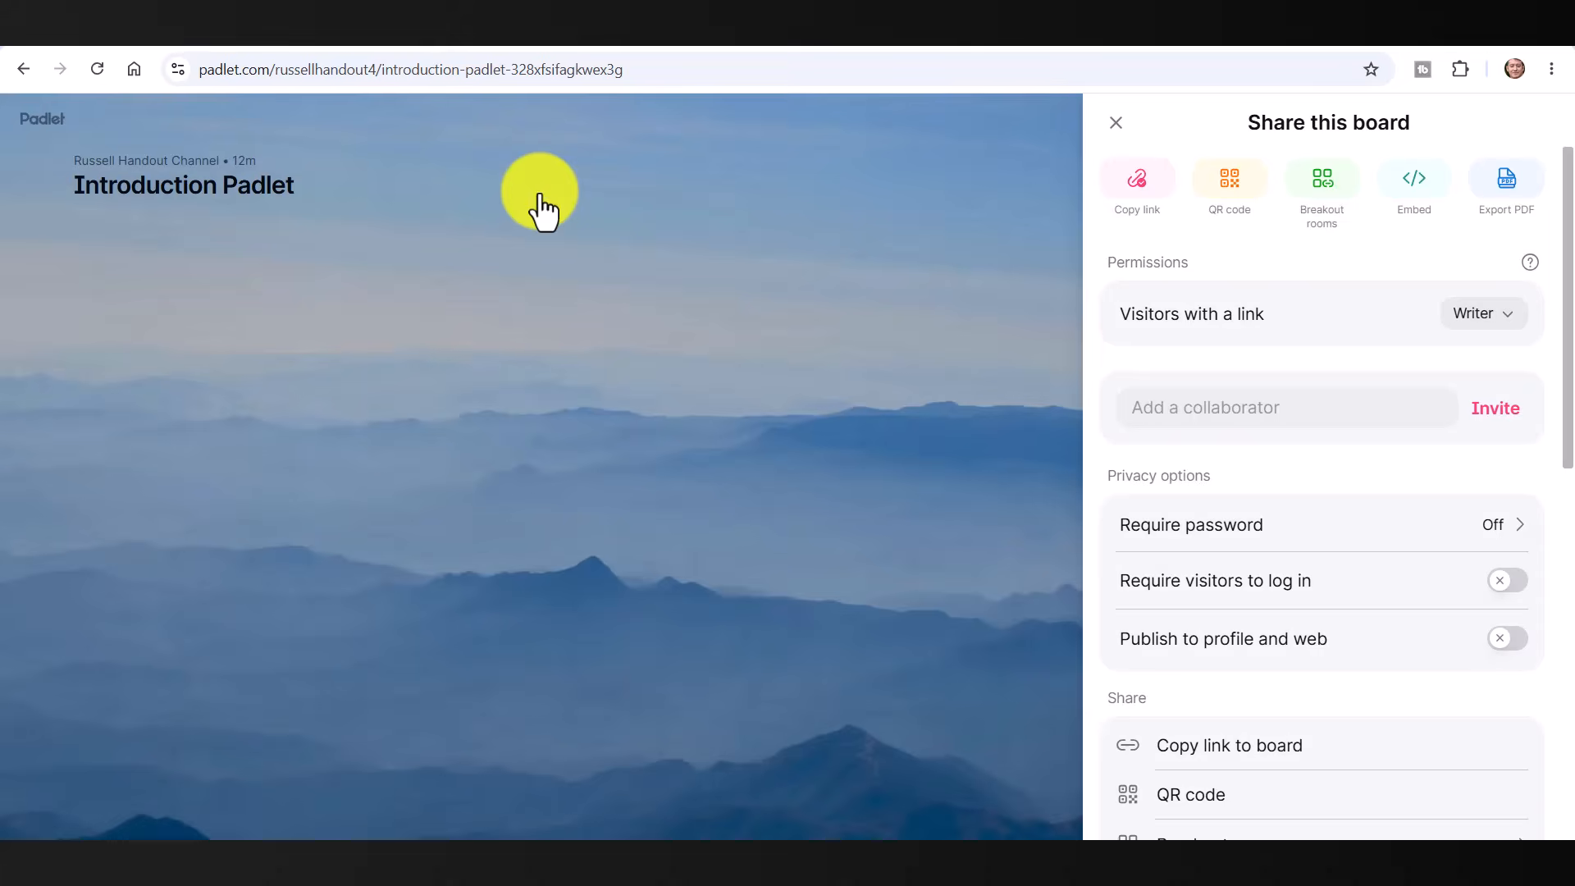
click(1118, 125)
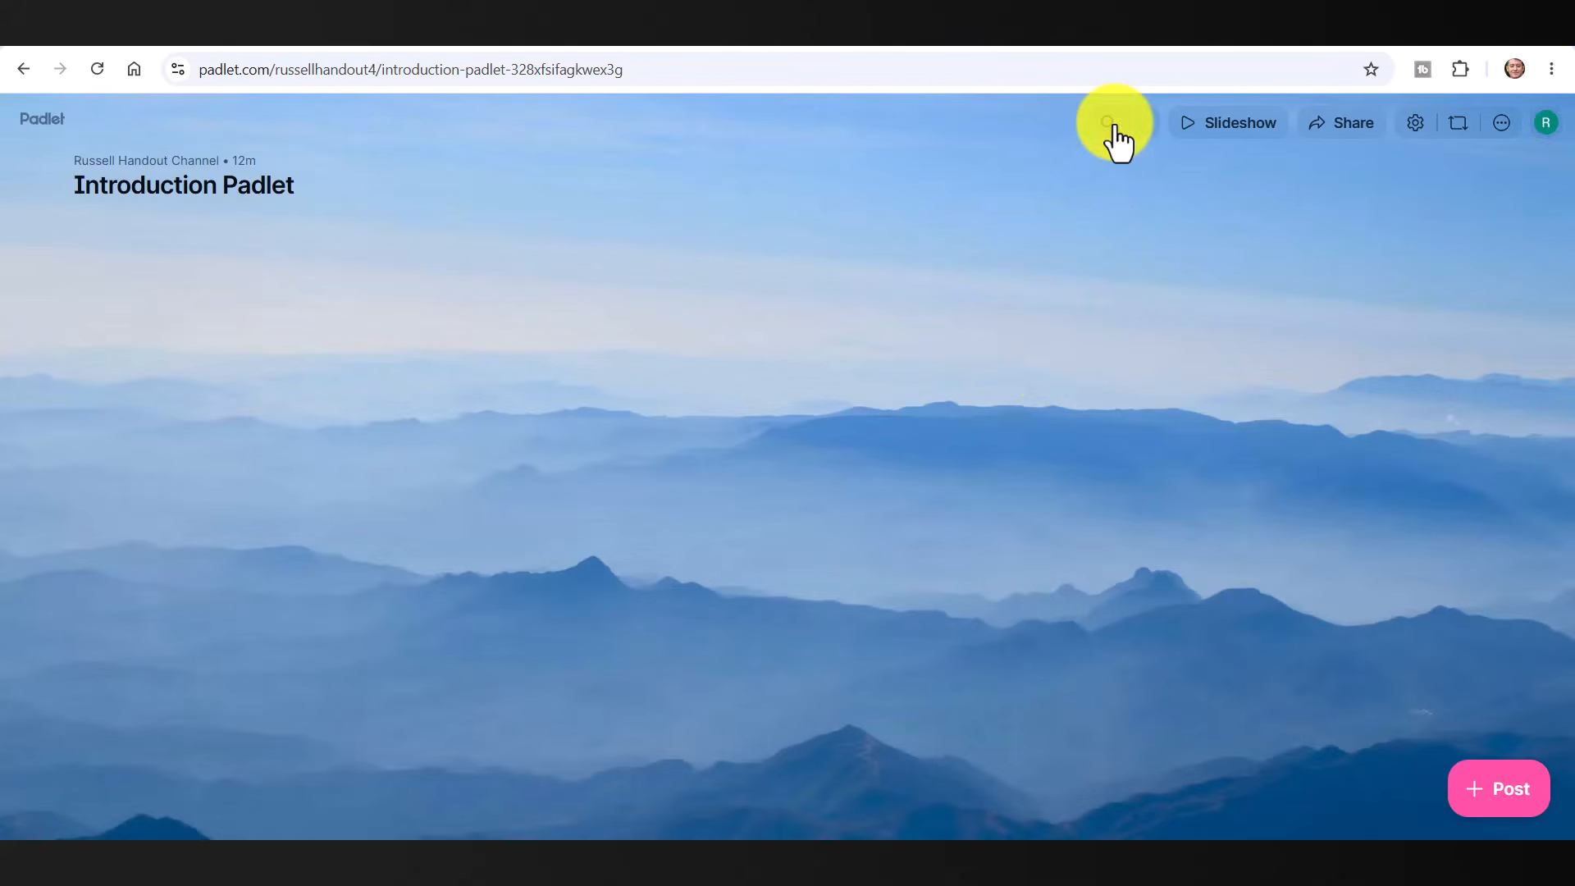
Start a new post with the poster's first name and open its audio recorder with Default - Microphone as the input.
click(1505, 806)
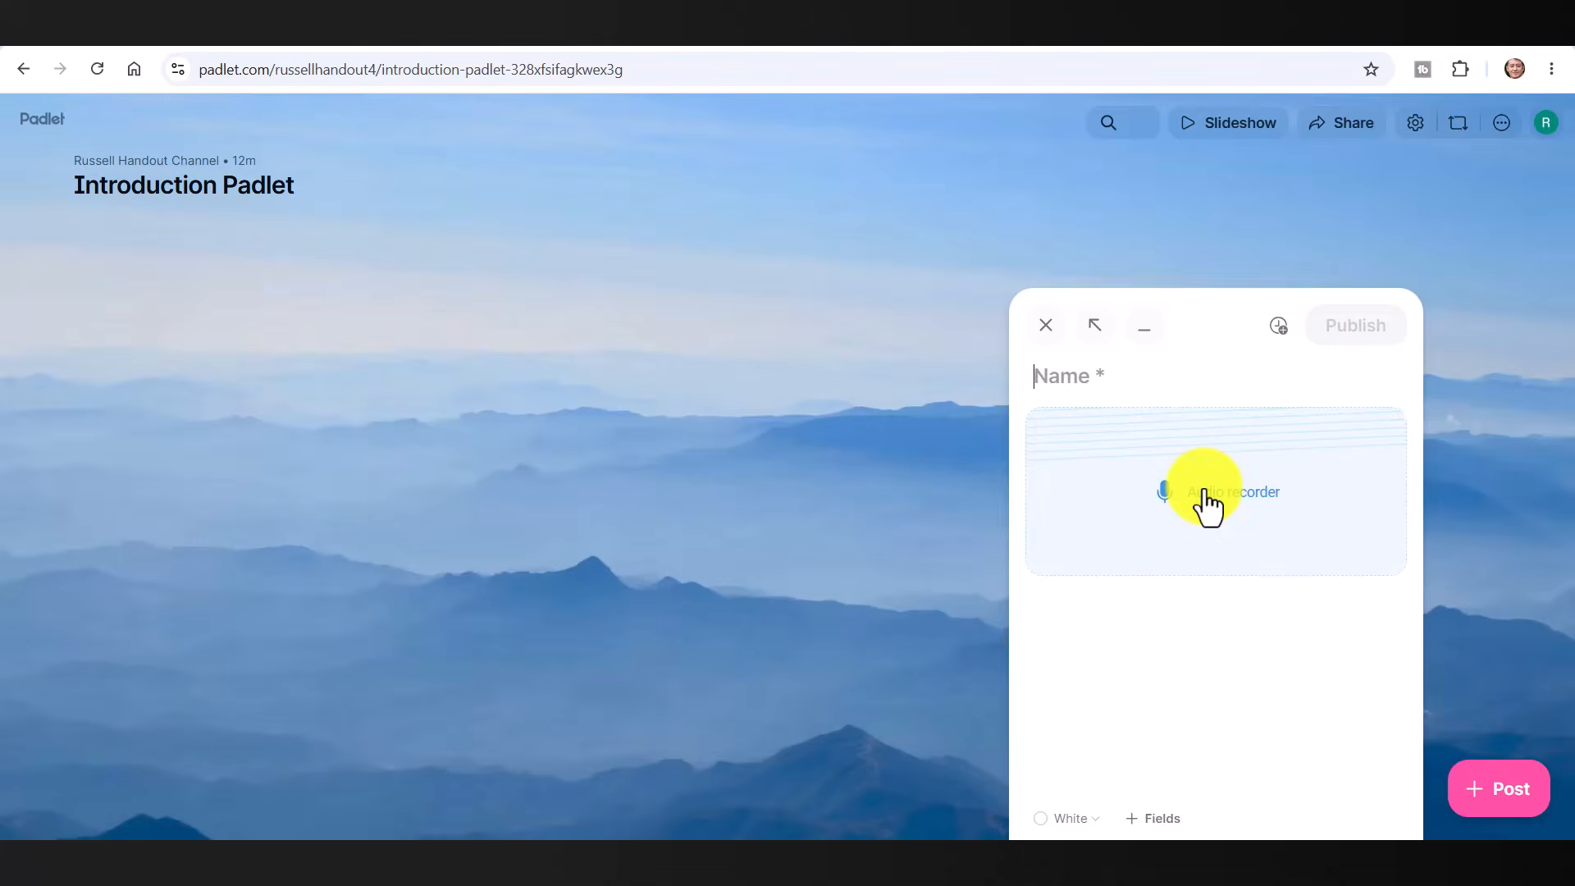
text(Russell)
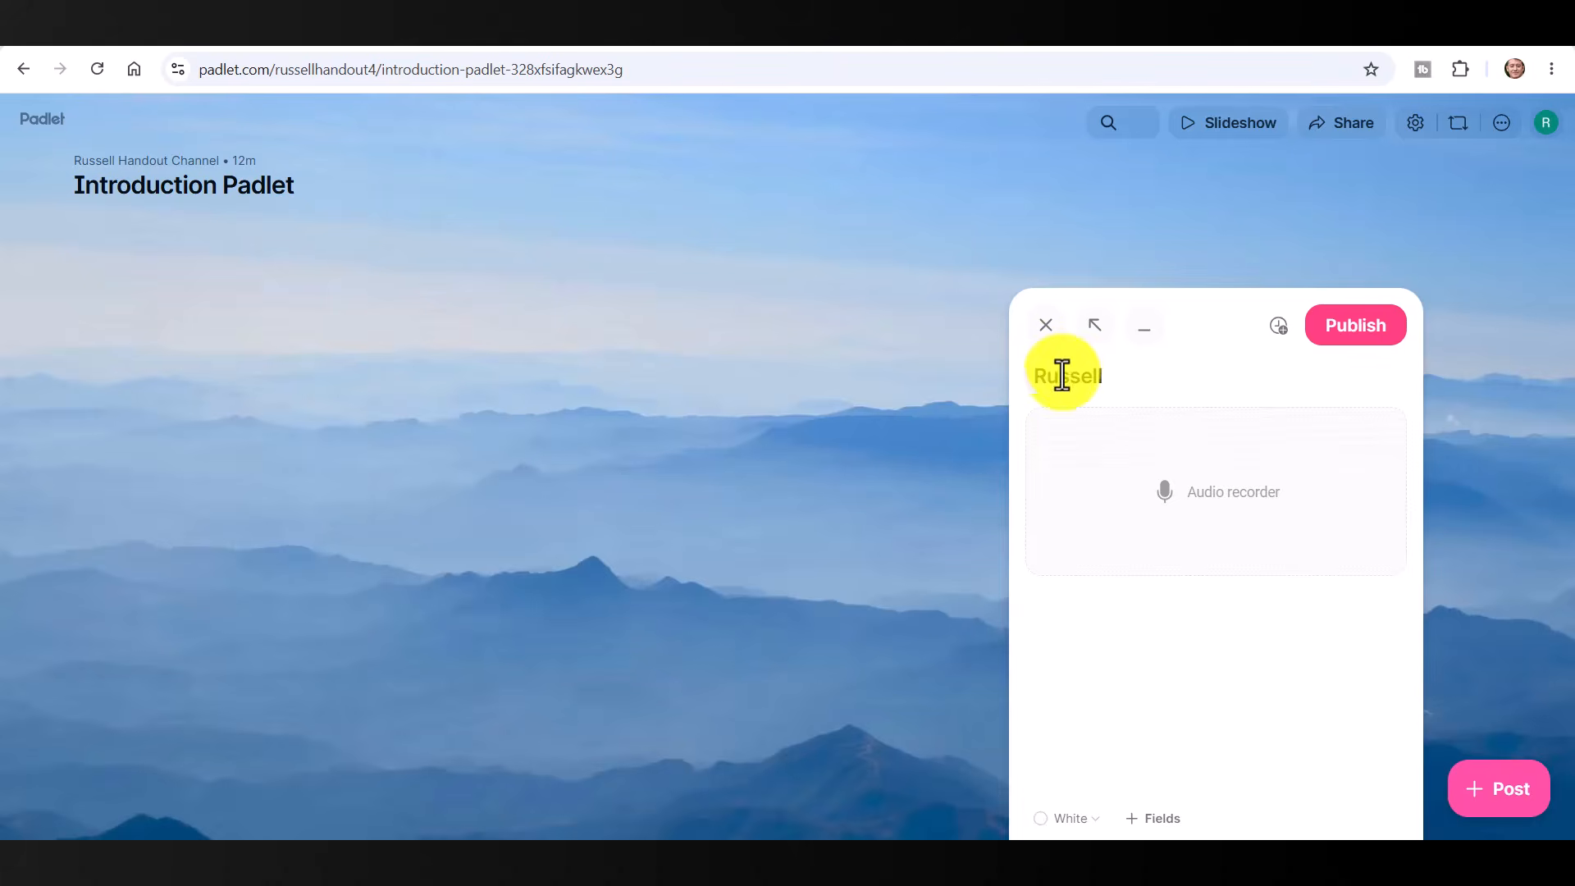
click(1168, 503)
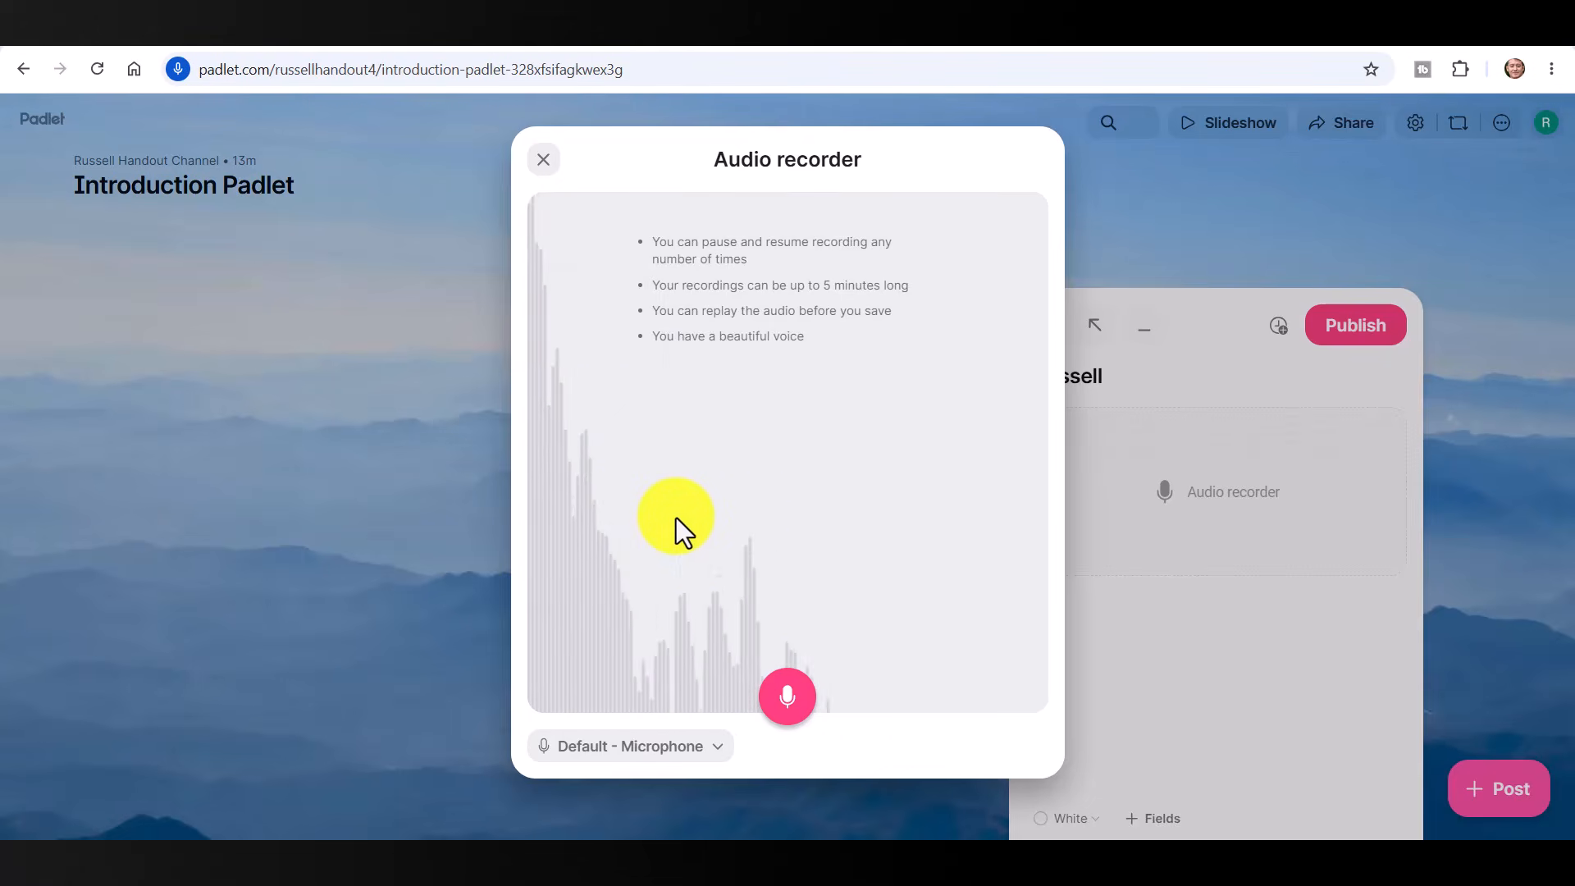
click(716, 748)
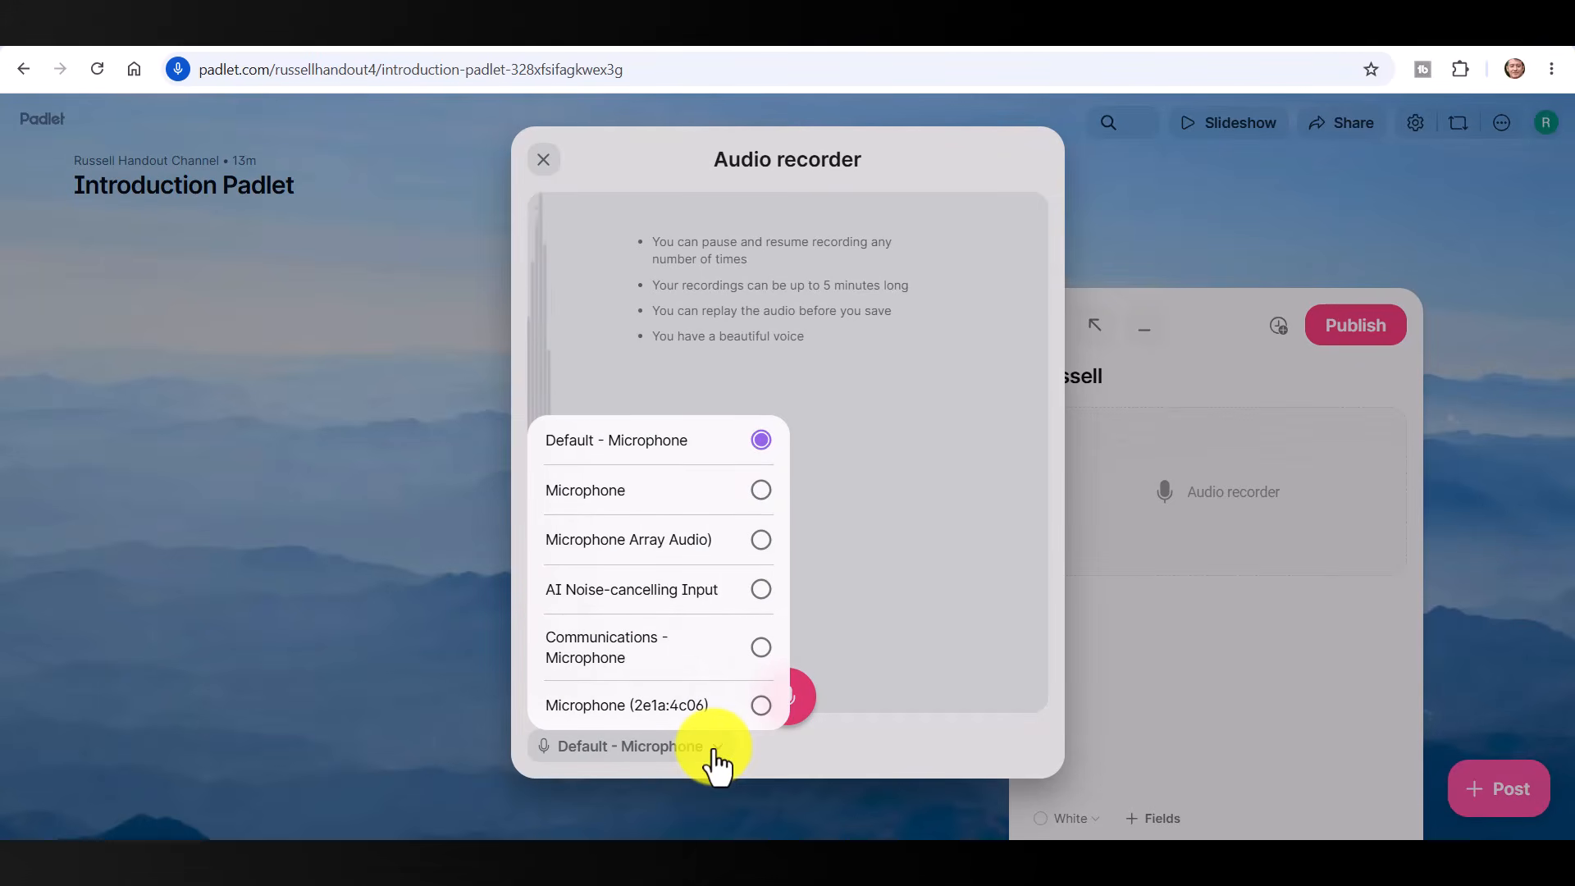
click(761, 443)
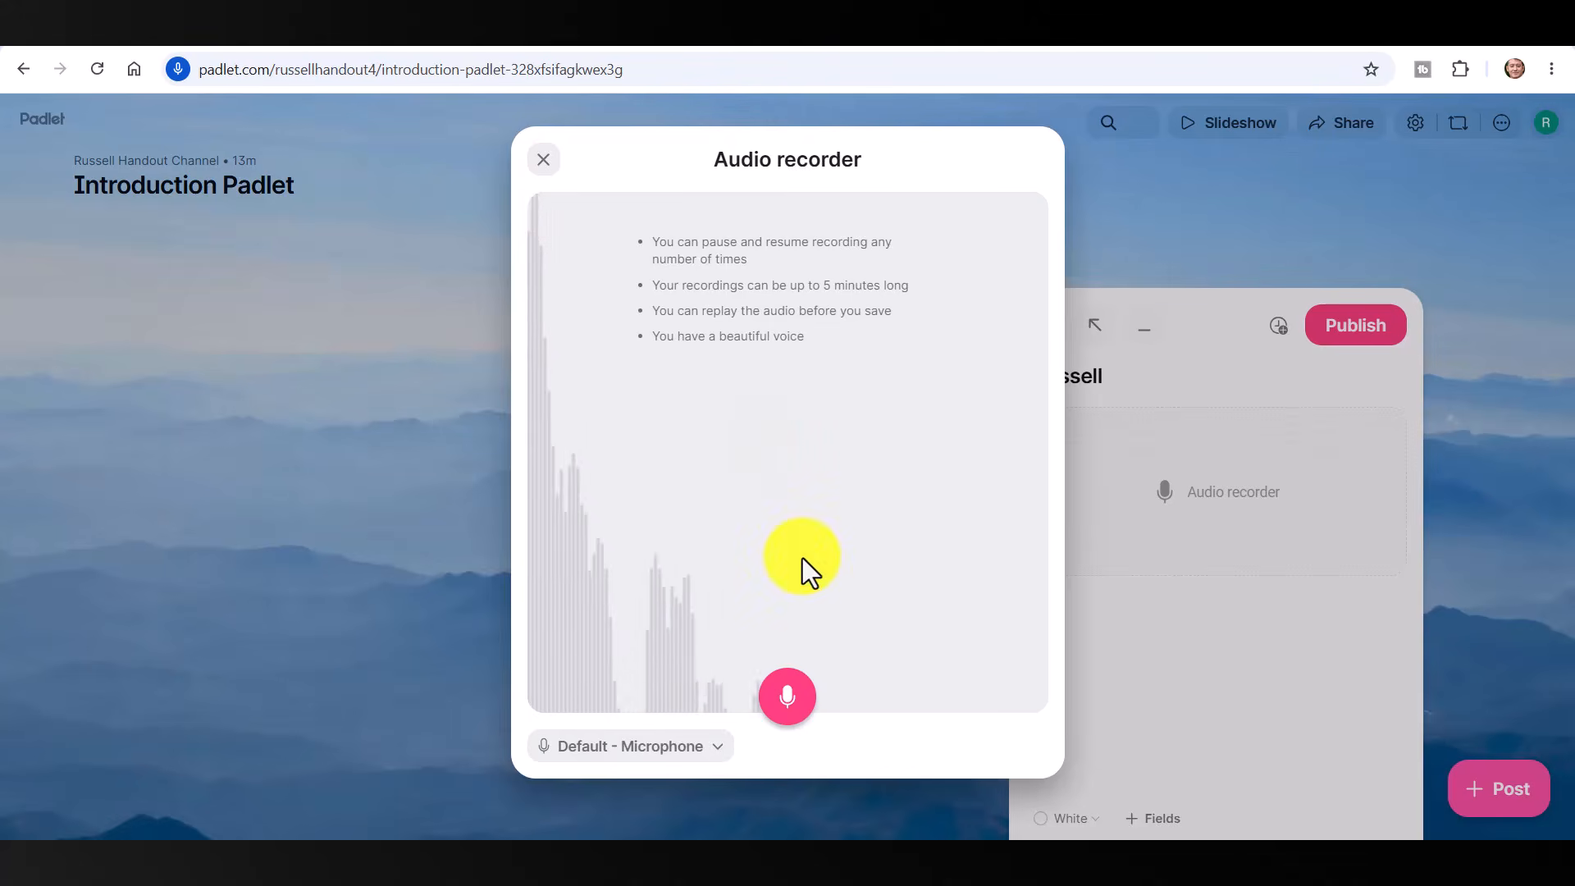
Record an audio introduction of about 18 seconds and finish the recording for playback.
click(793, 702)
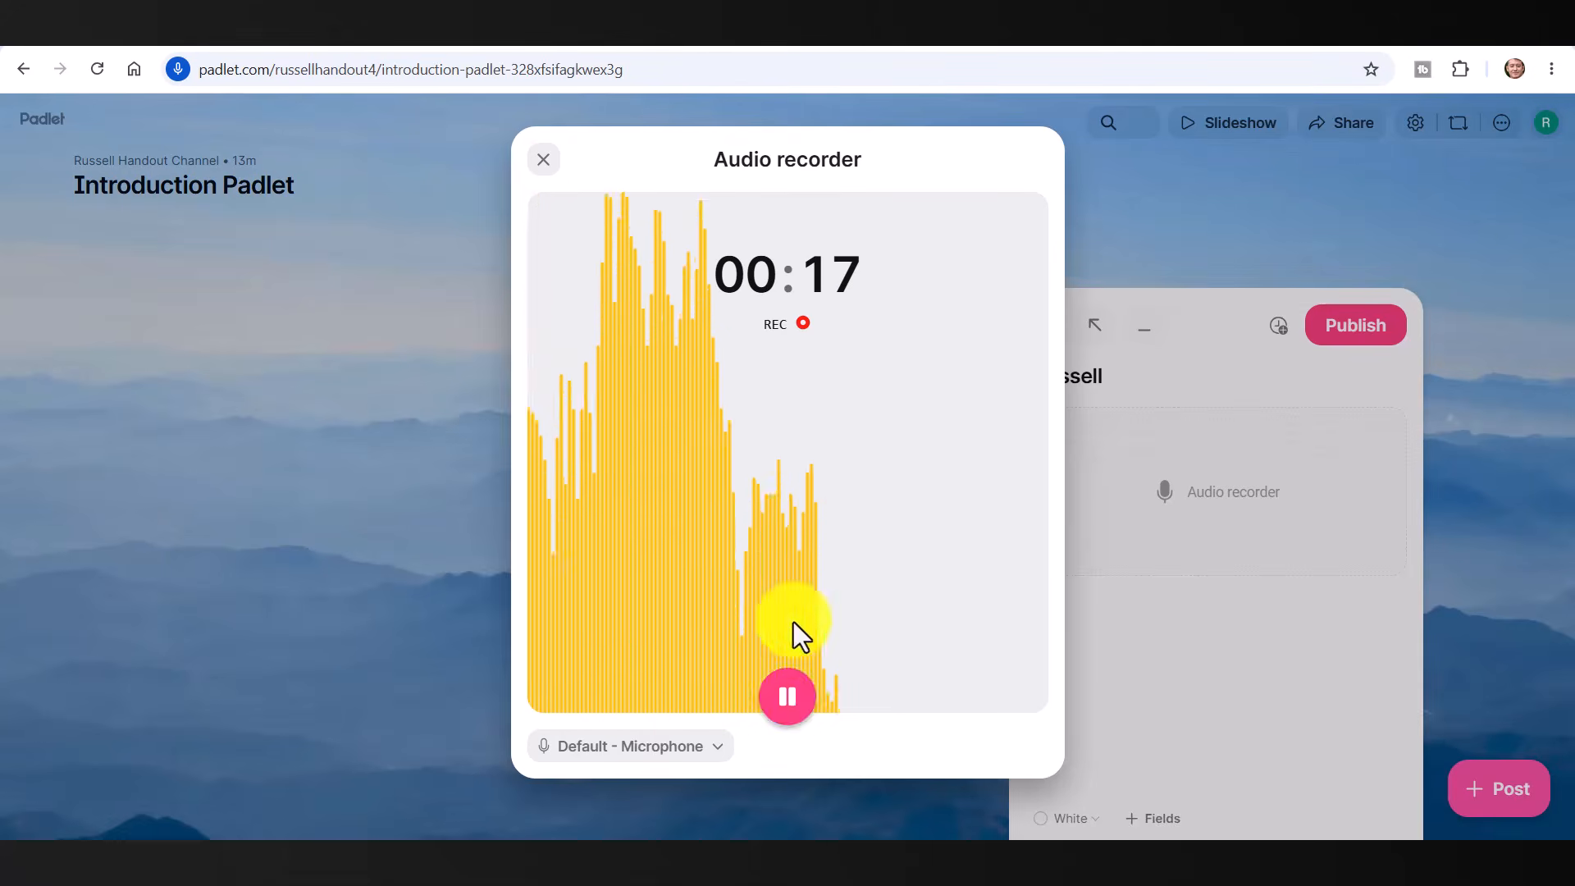
click(789, 699)
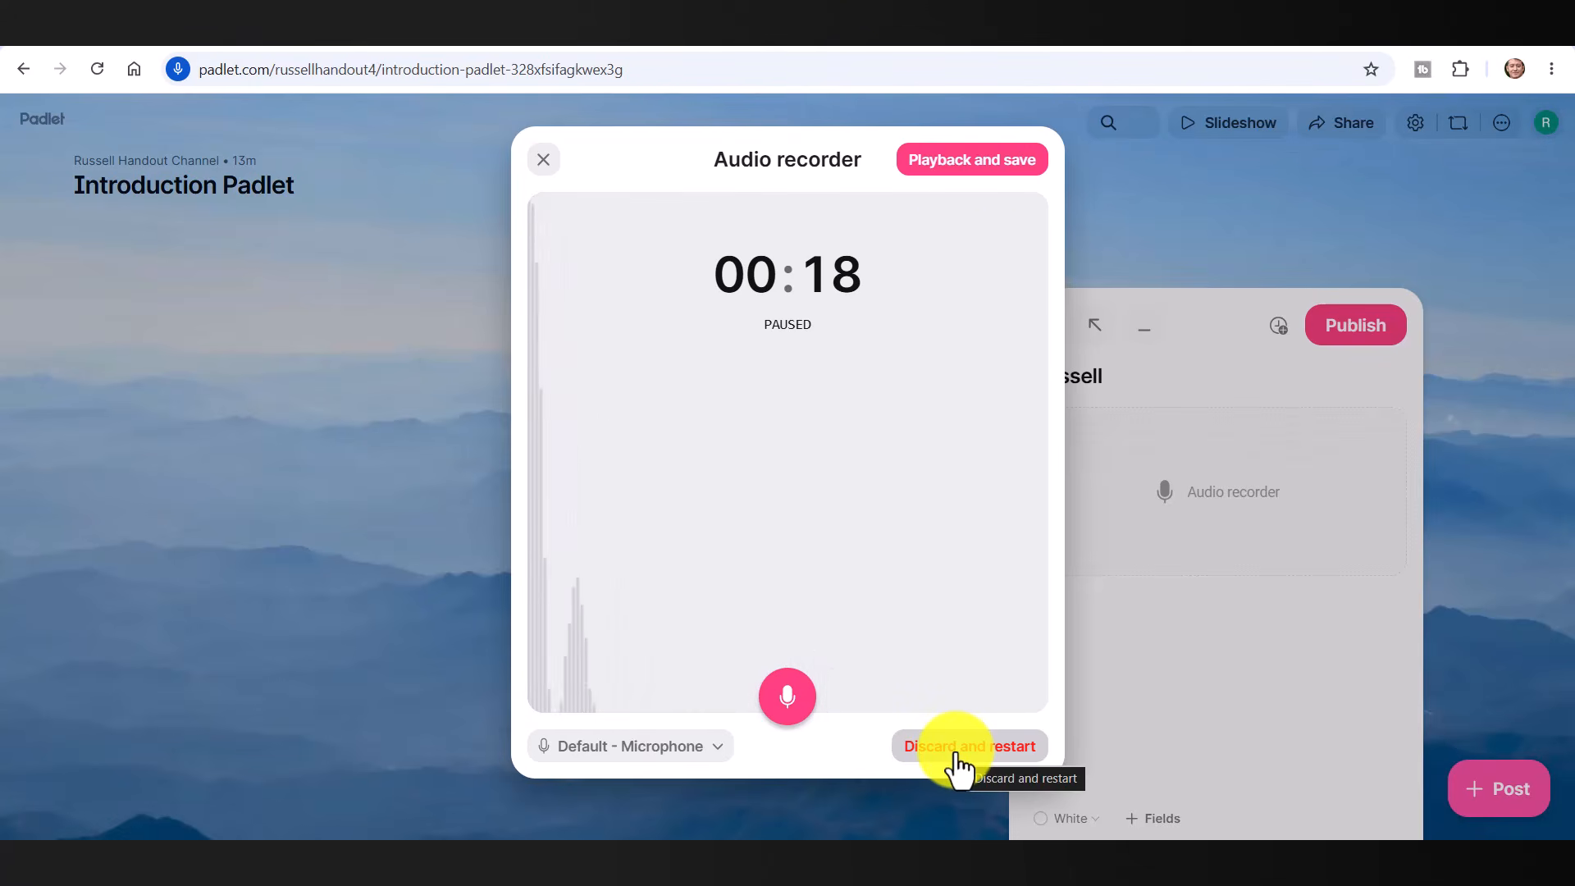
click(951, 172)
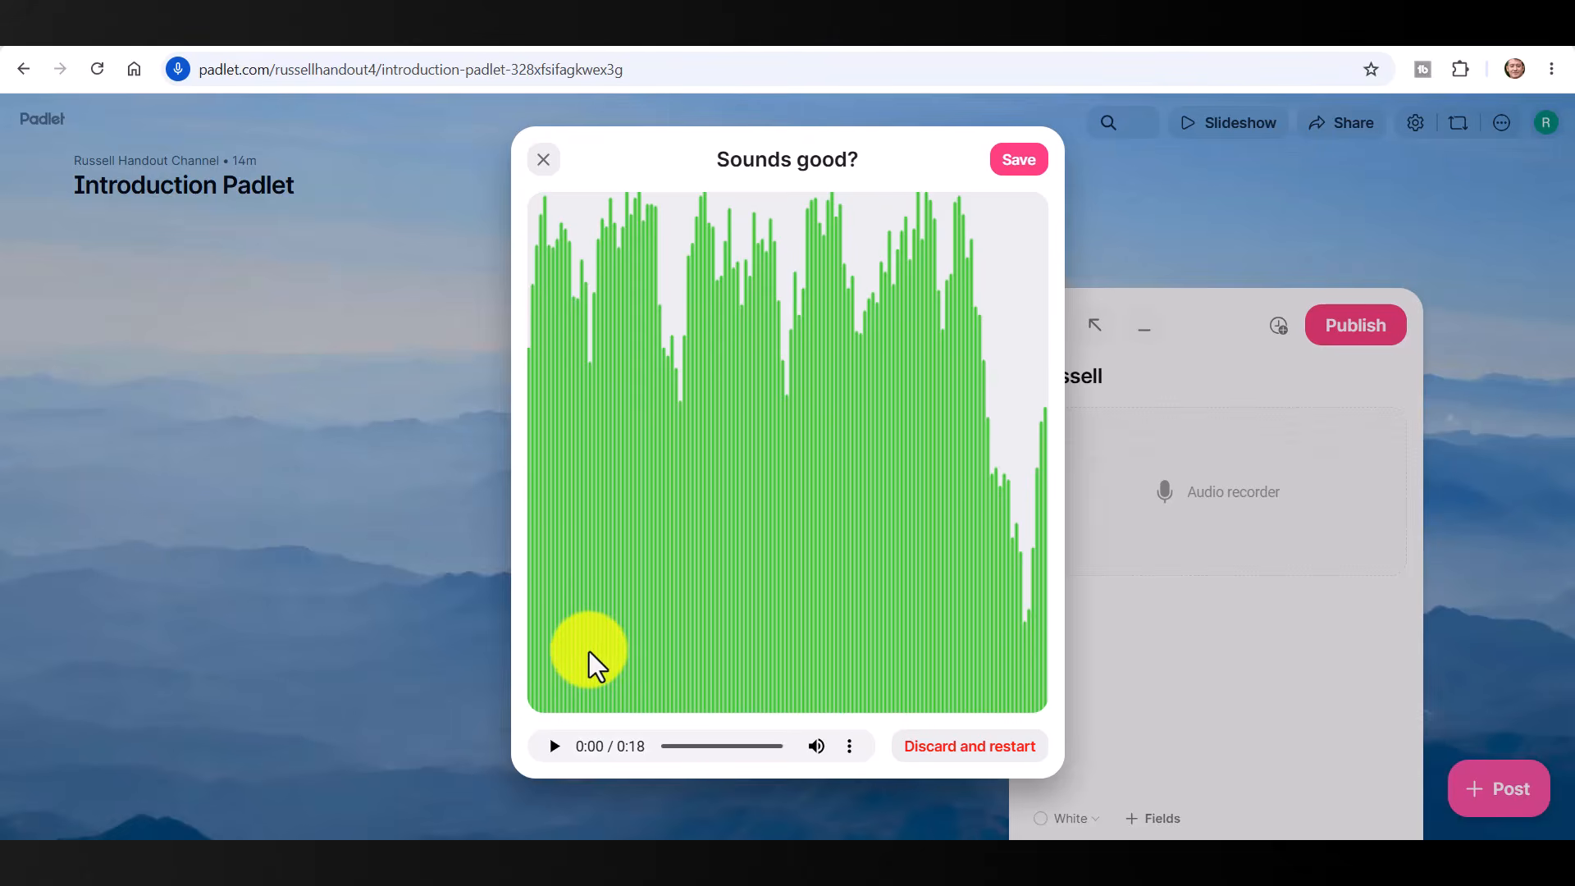
Preview the beginning of the recording, save it to the post and publish the post.
click(555, 748)
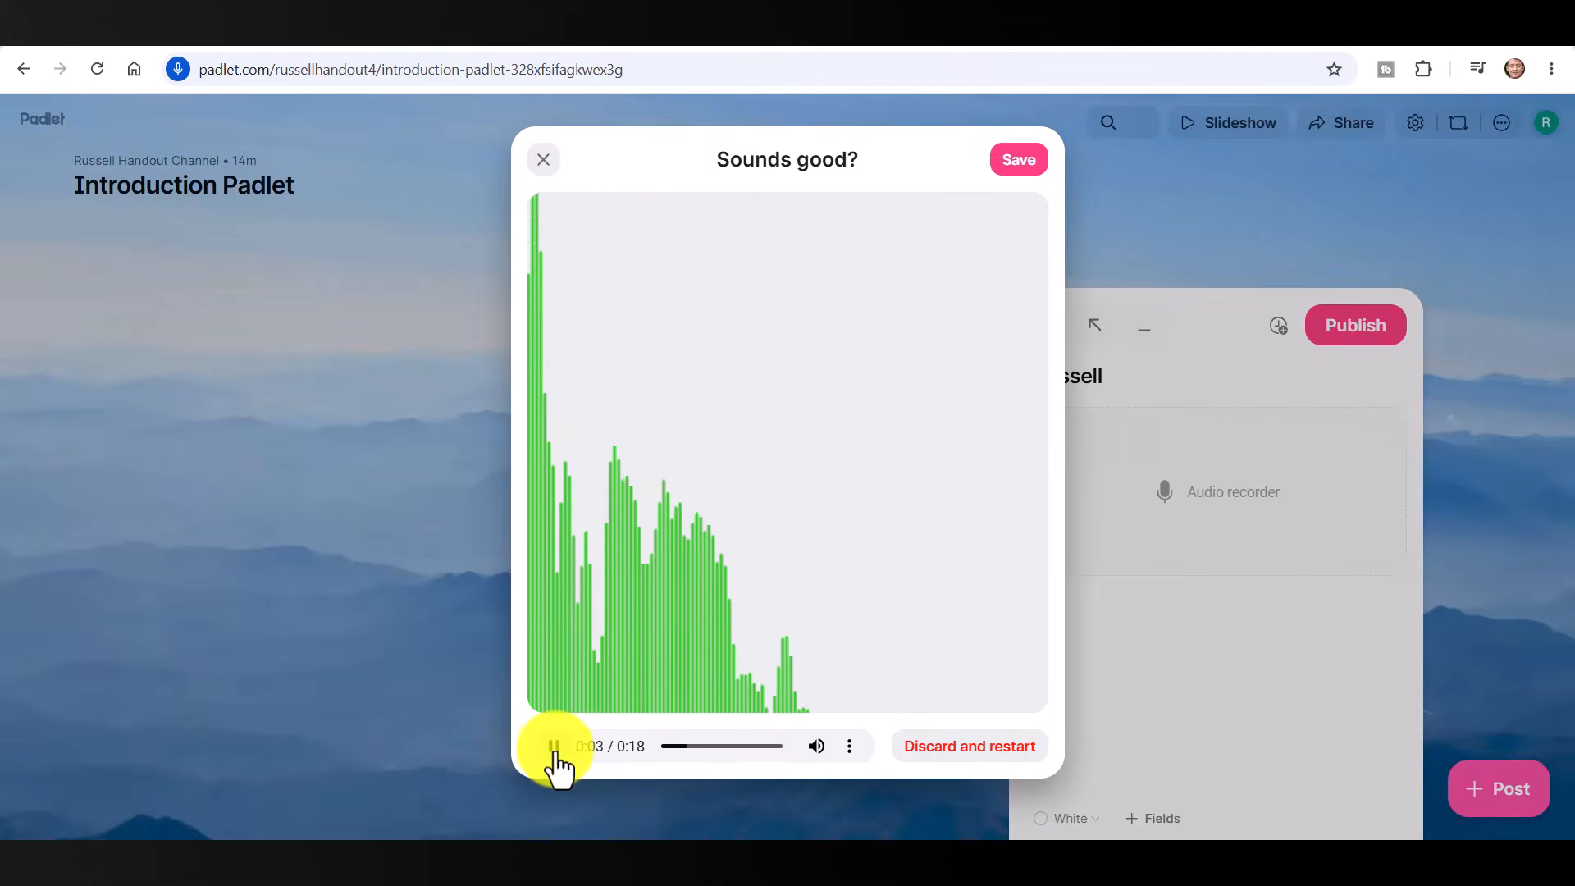
click(556, 749)
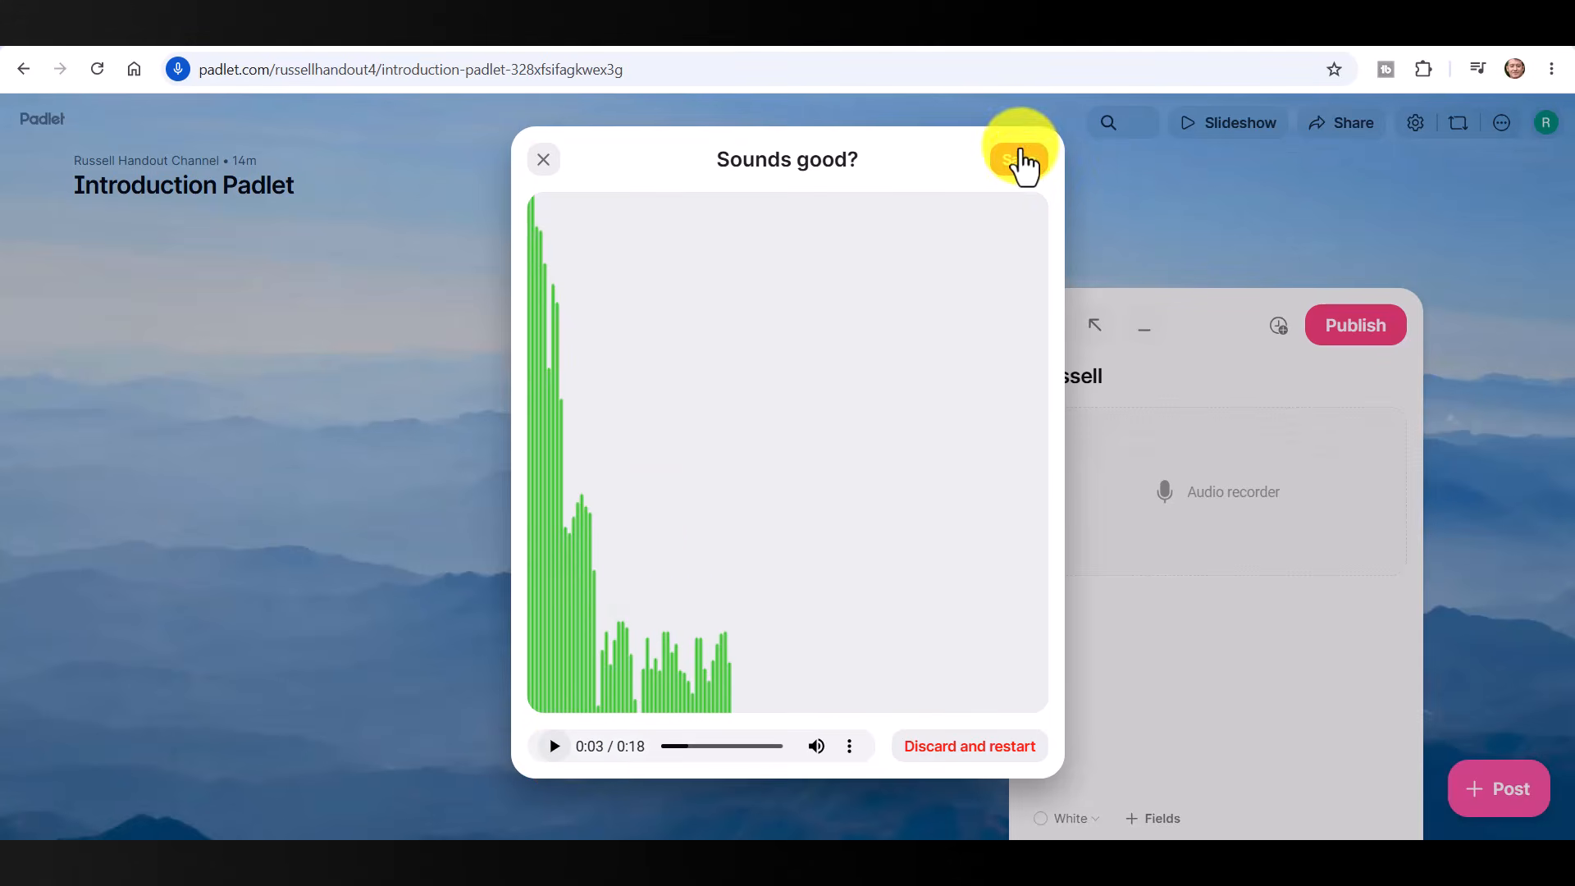
click(1020, 162)
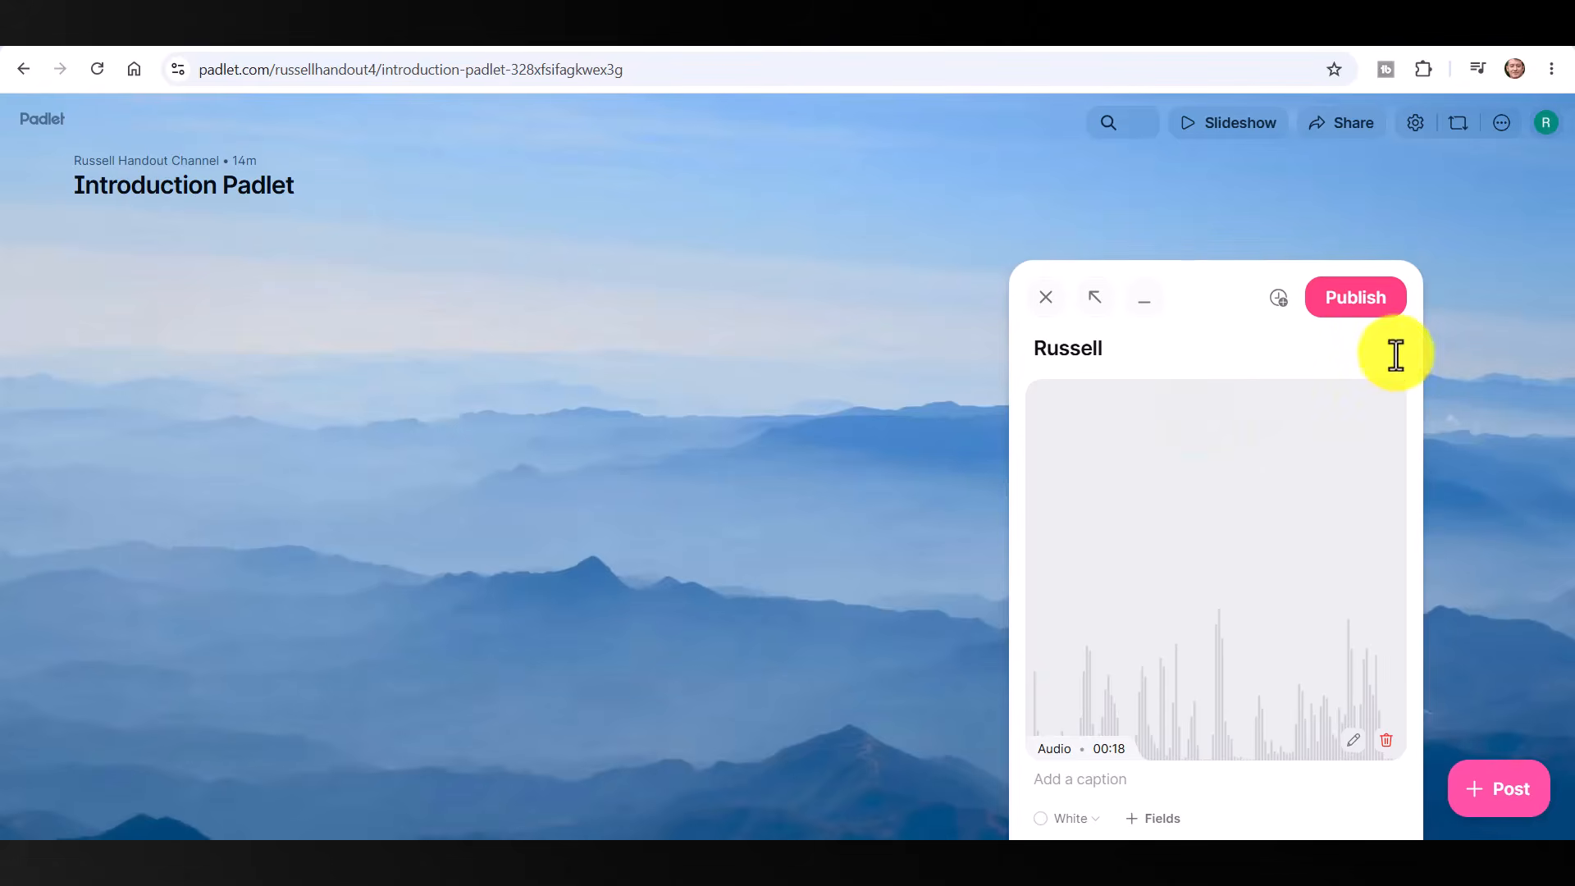
click(1354, 300)
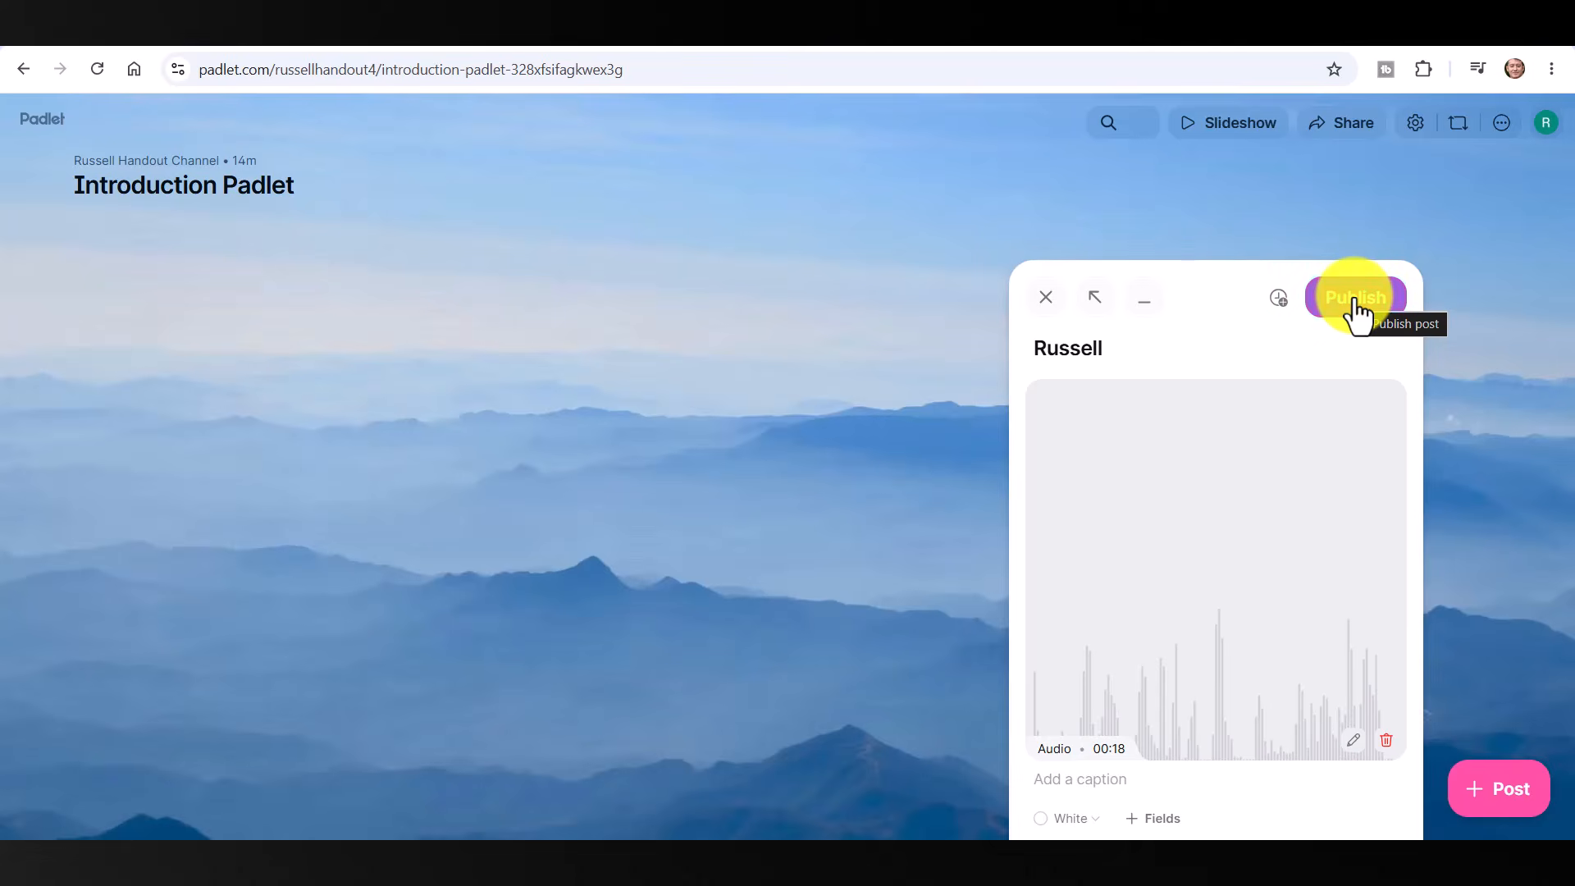
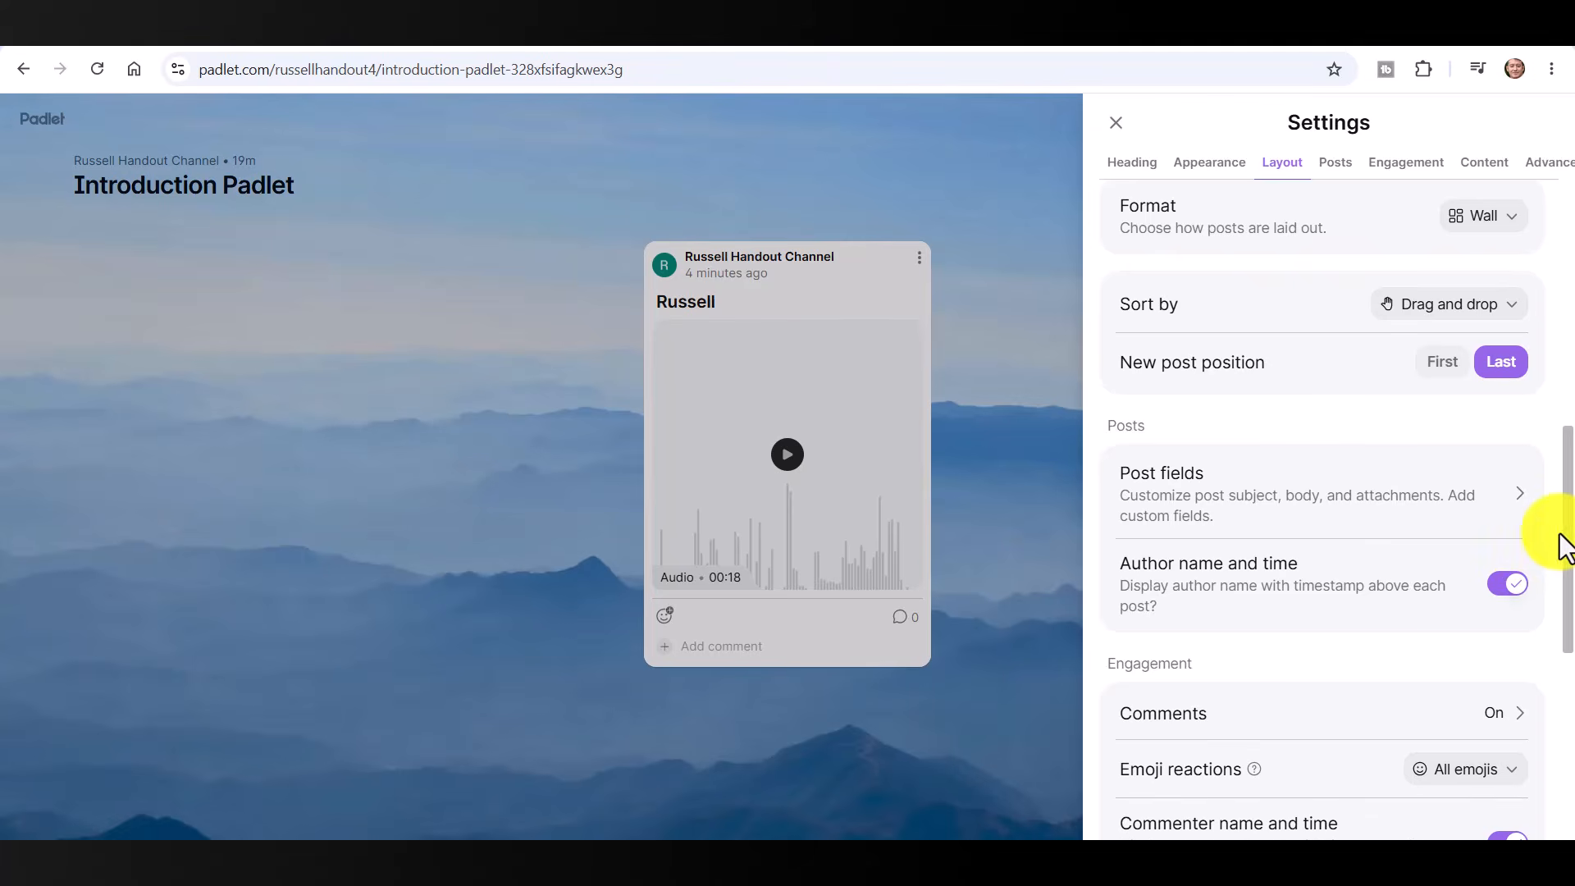
Set the board's content moderation to Manual and close the settings.
drag(1565, 528, 1570, 687)
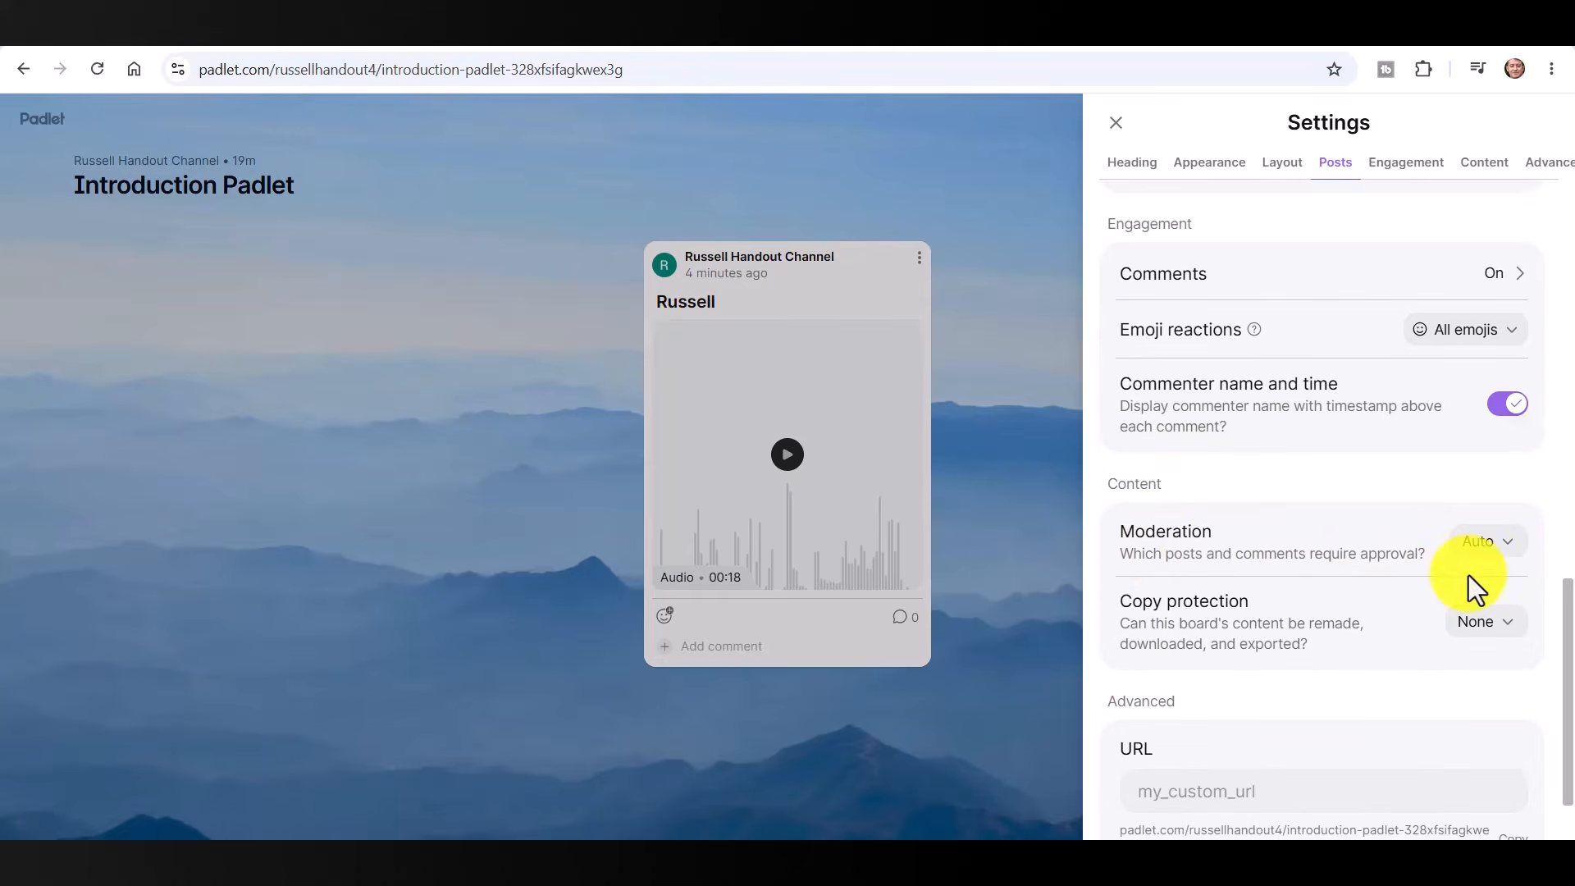
click(1510, 545)
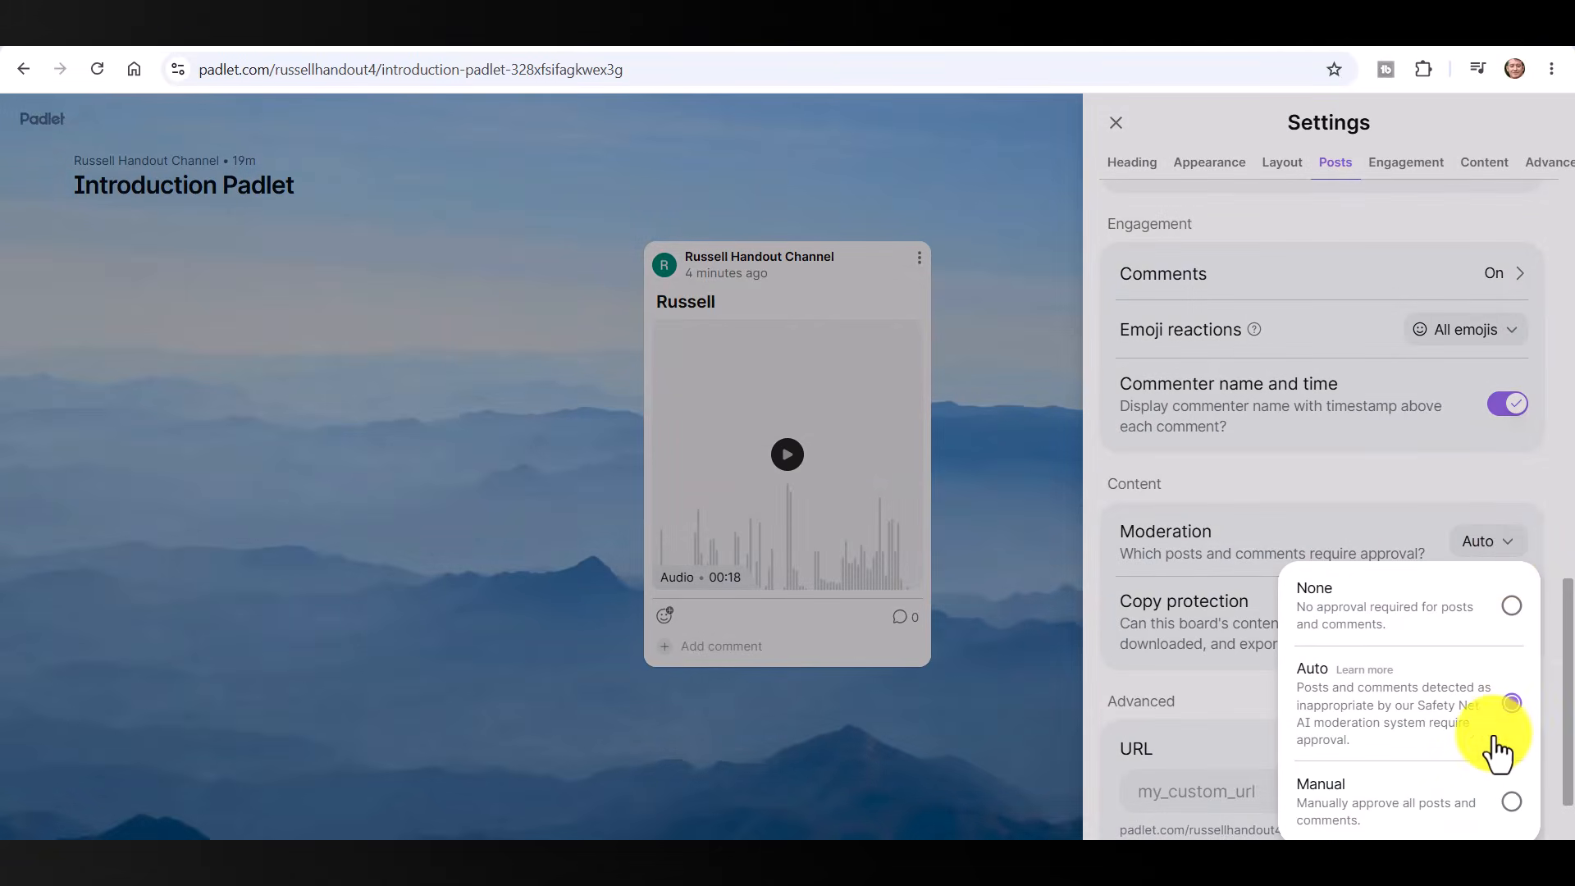
click(1509, 805)
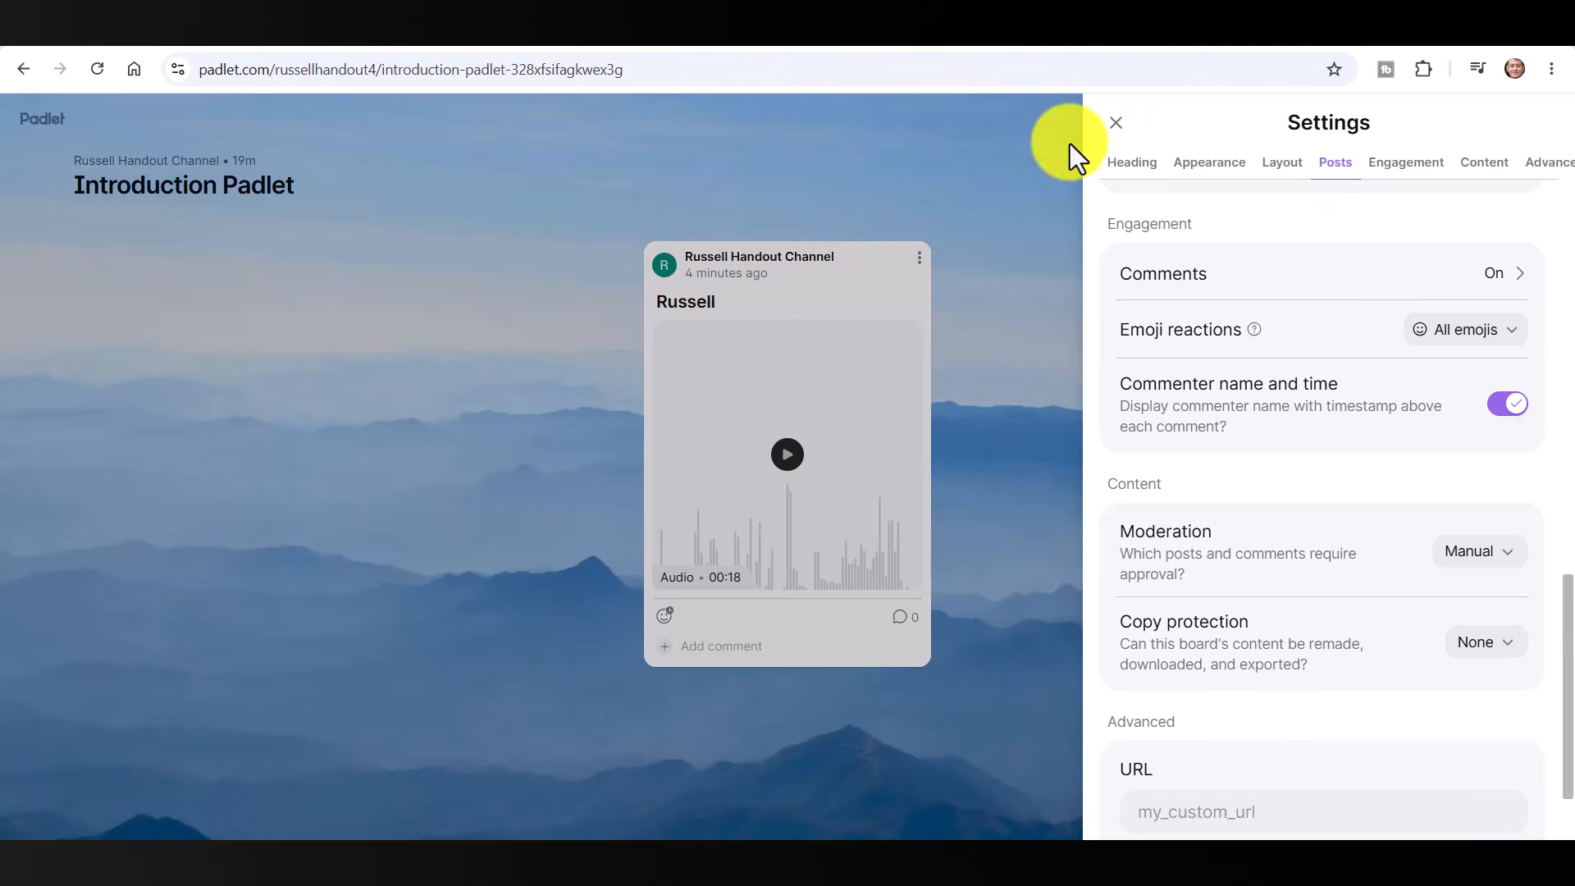
click(1118, 129)
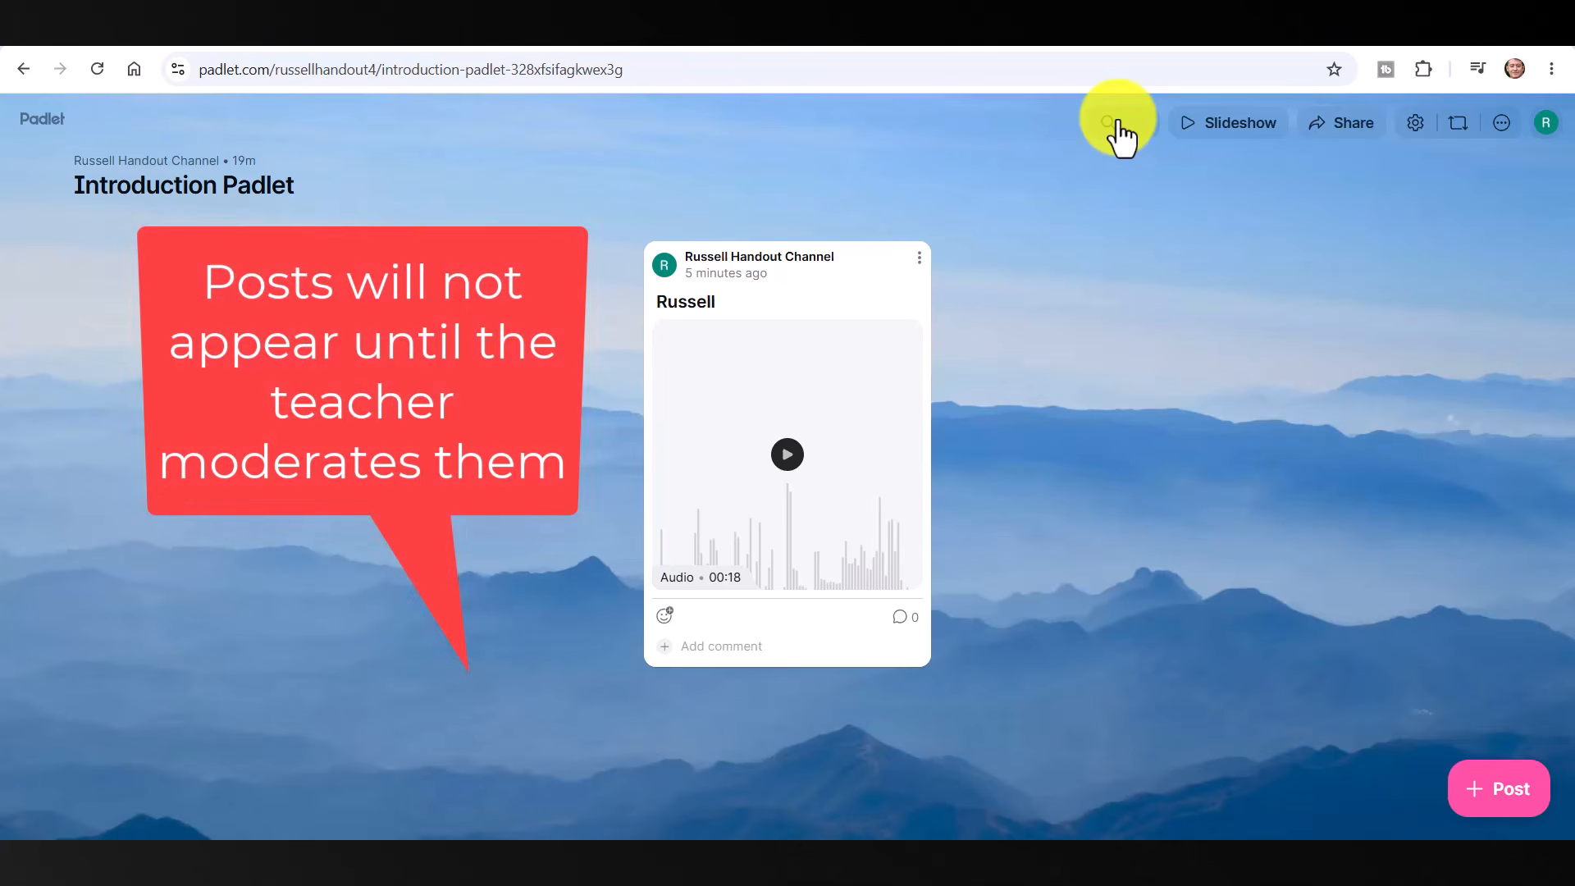
Copy the board's link from the sharing options and open it as a visitor in the Microsoft Edge browser.
click(1354, 129)
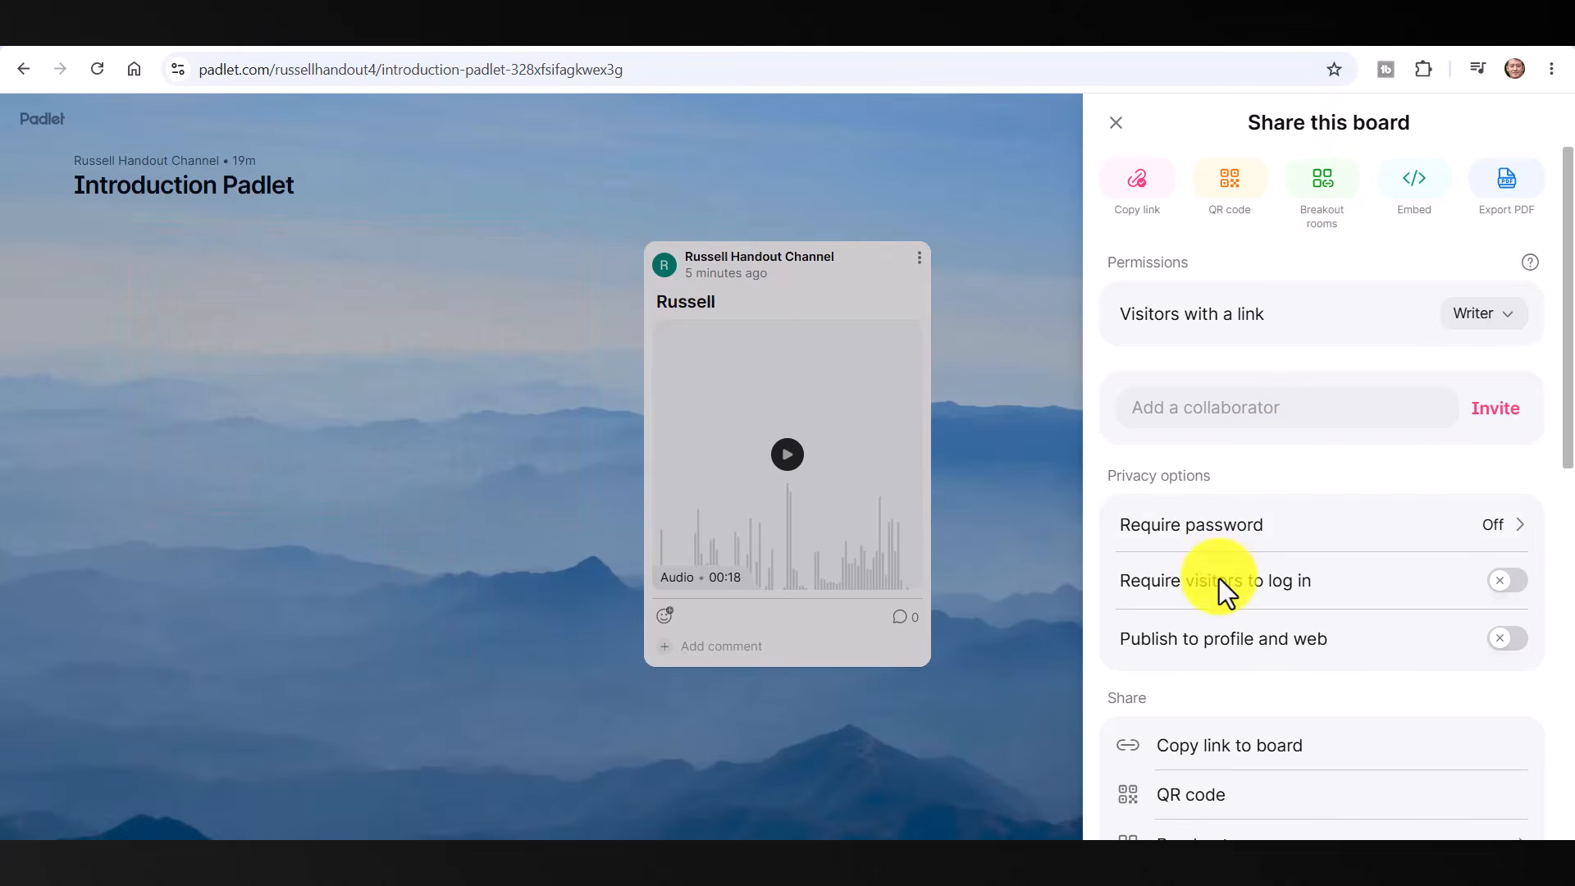
click(1200, 769)
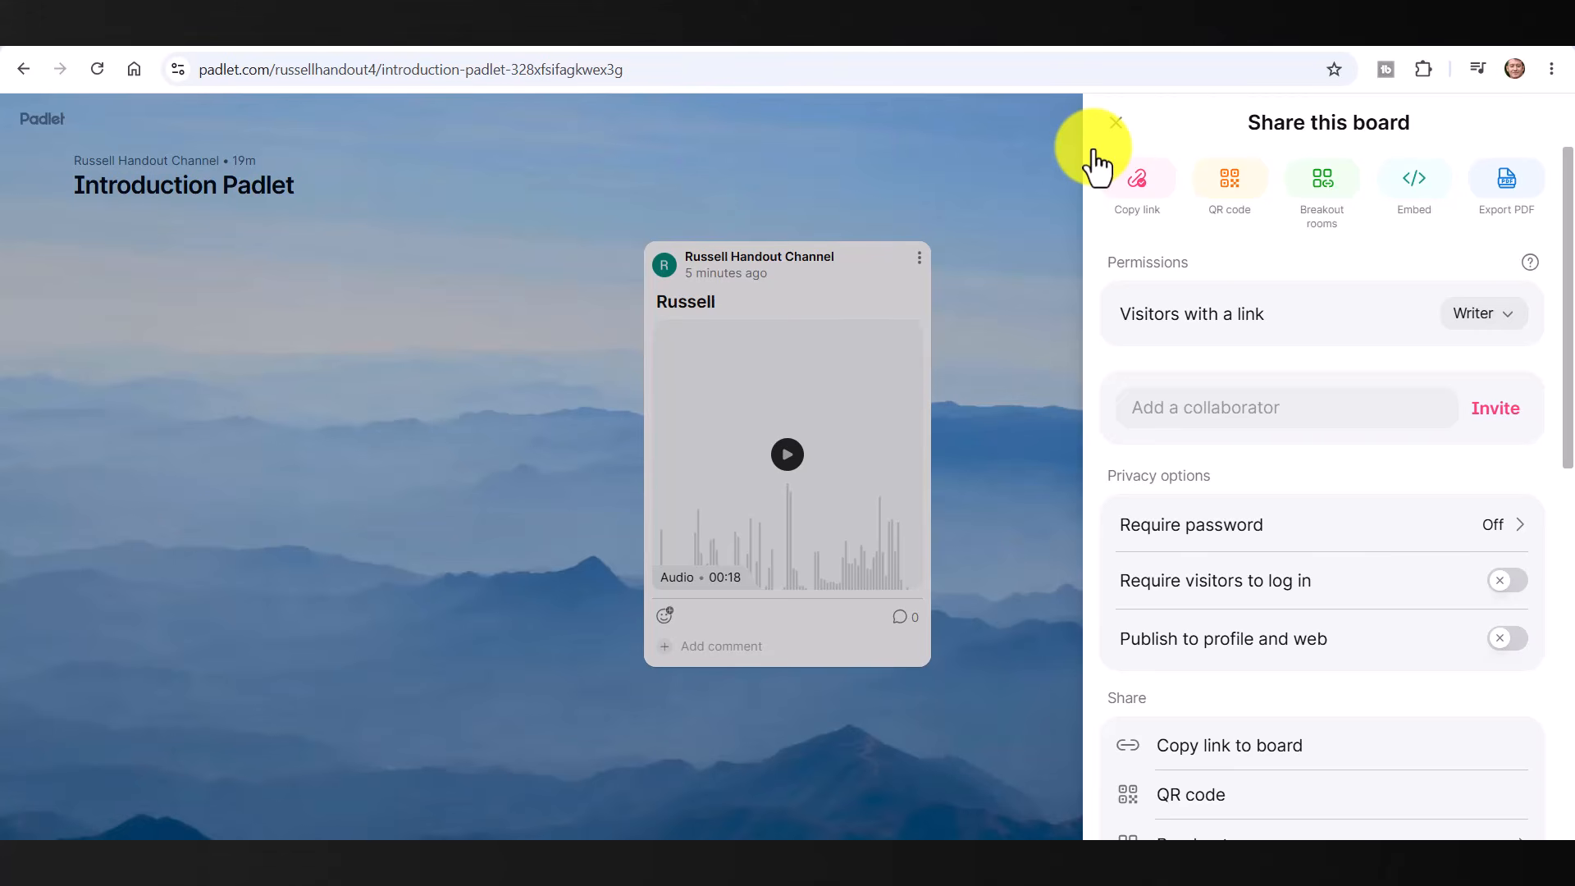
key(alt+Tab)
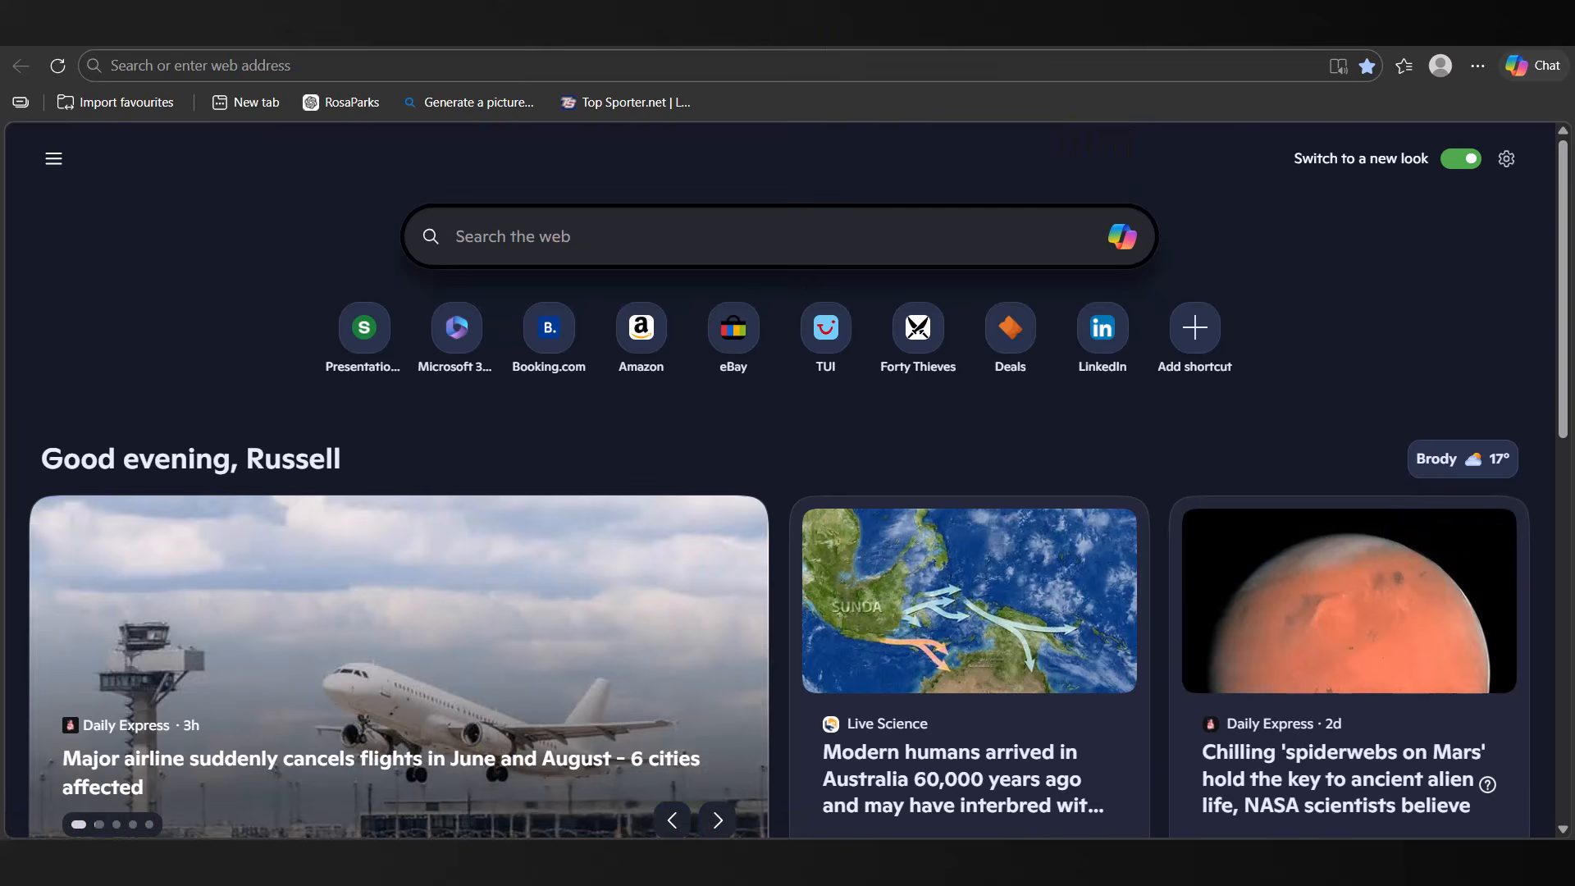
click(154, 67)
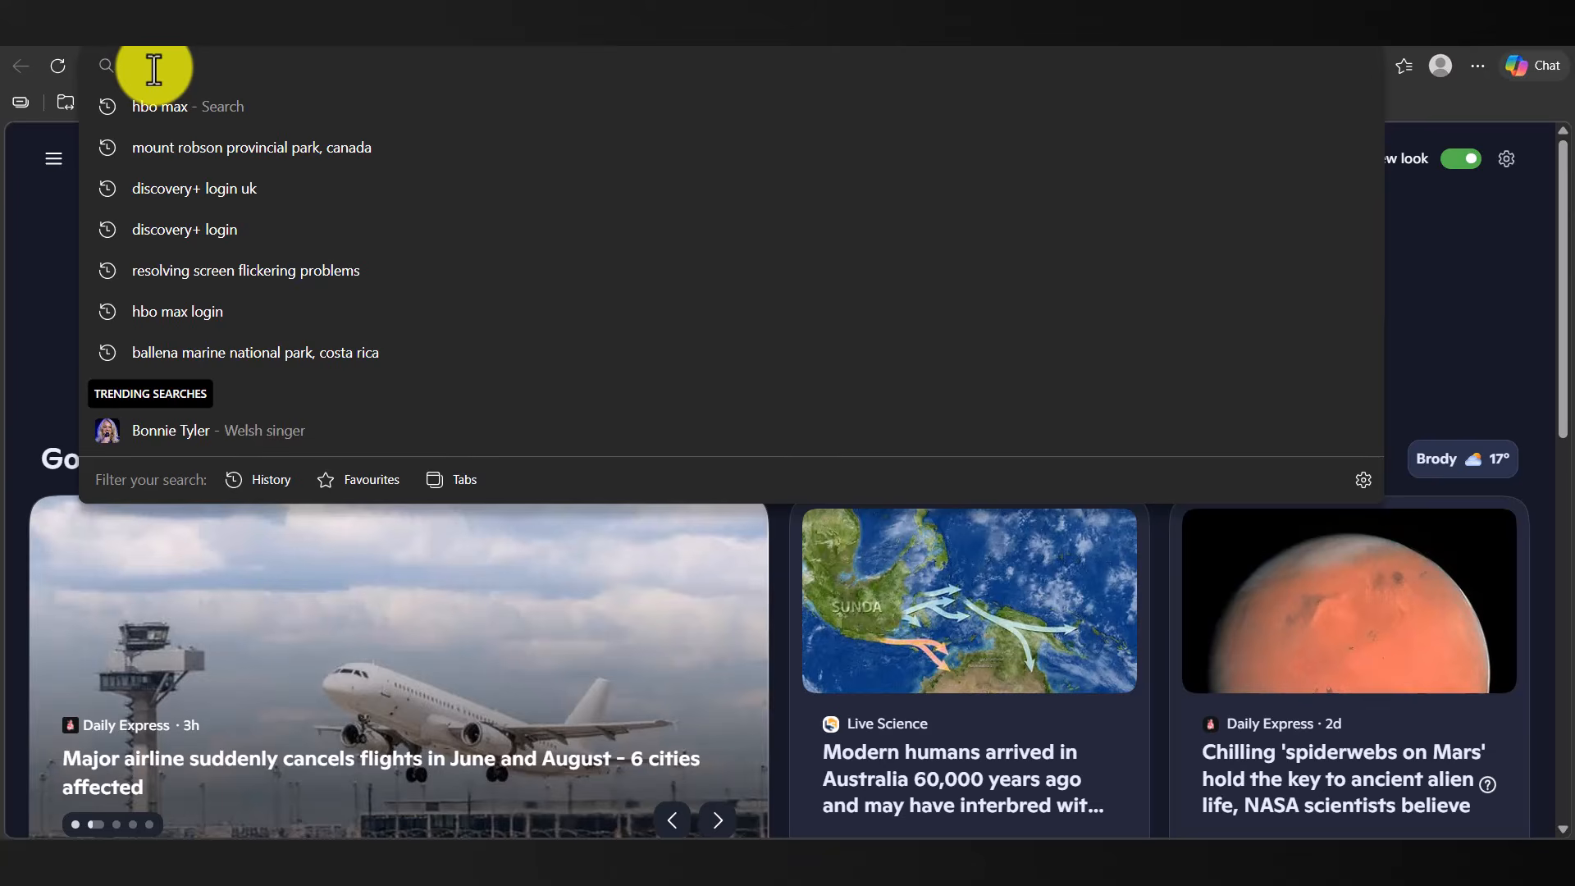
key(ctrl+v)
key(Return)
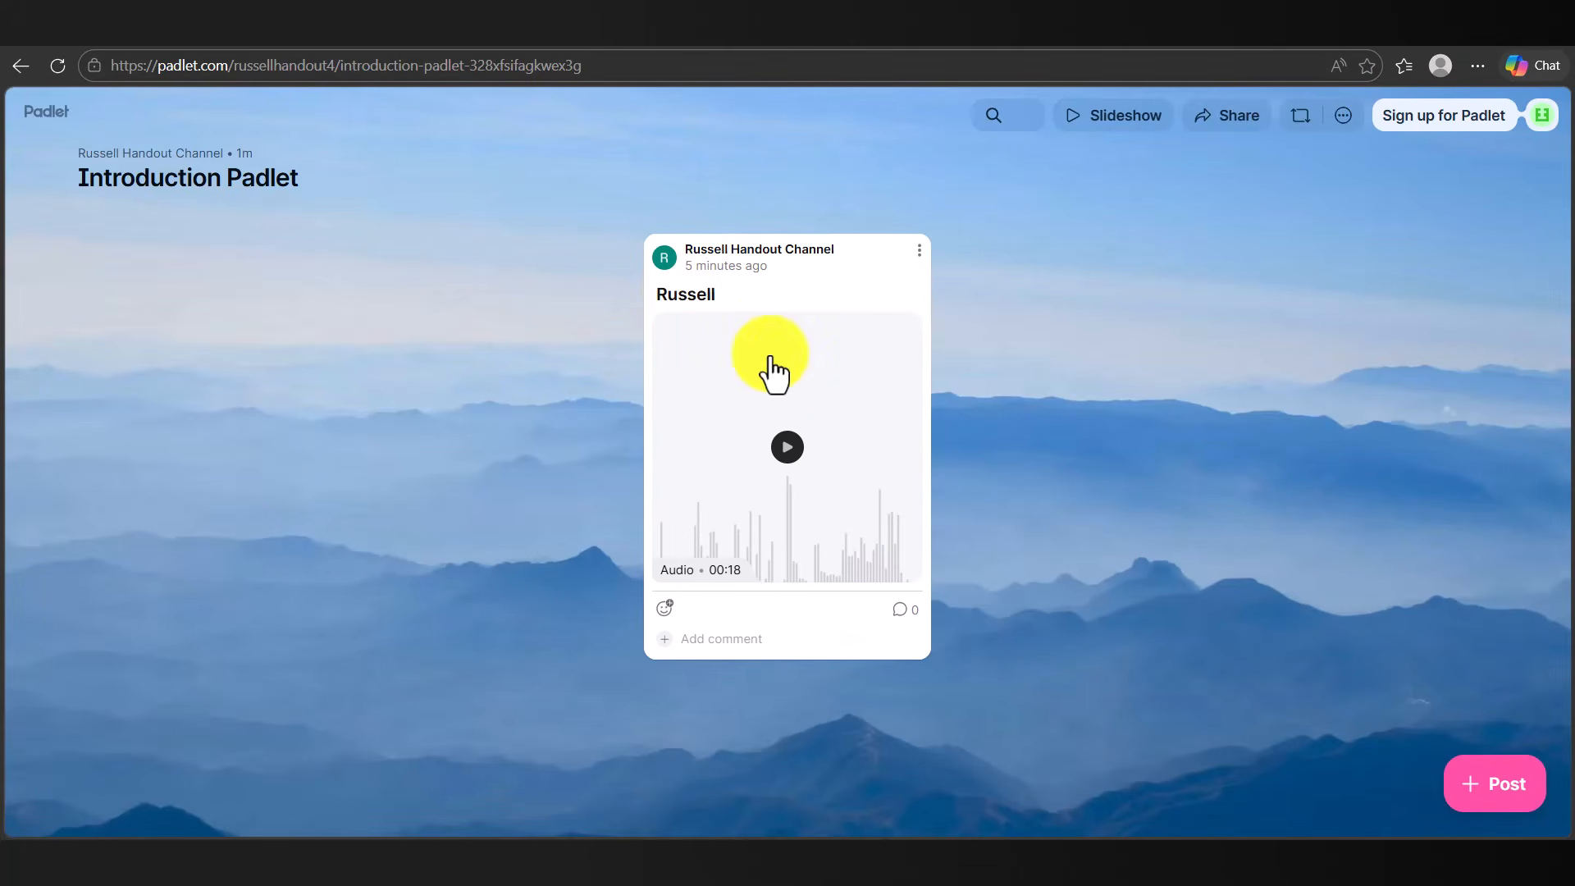
Start a visitor post with a first name and open the audio recorder, allowing padlet.com to use the microphones.
click(1494, 788)
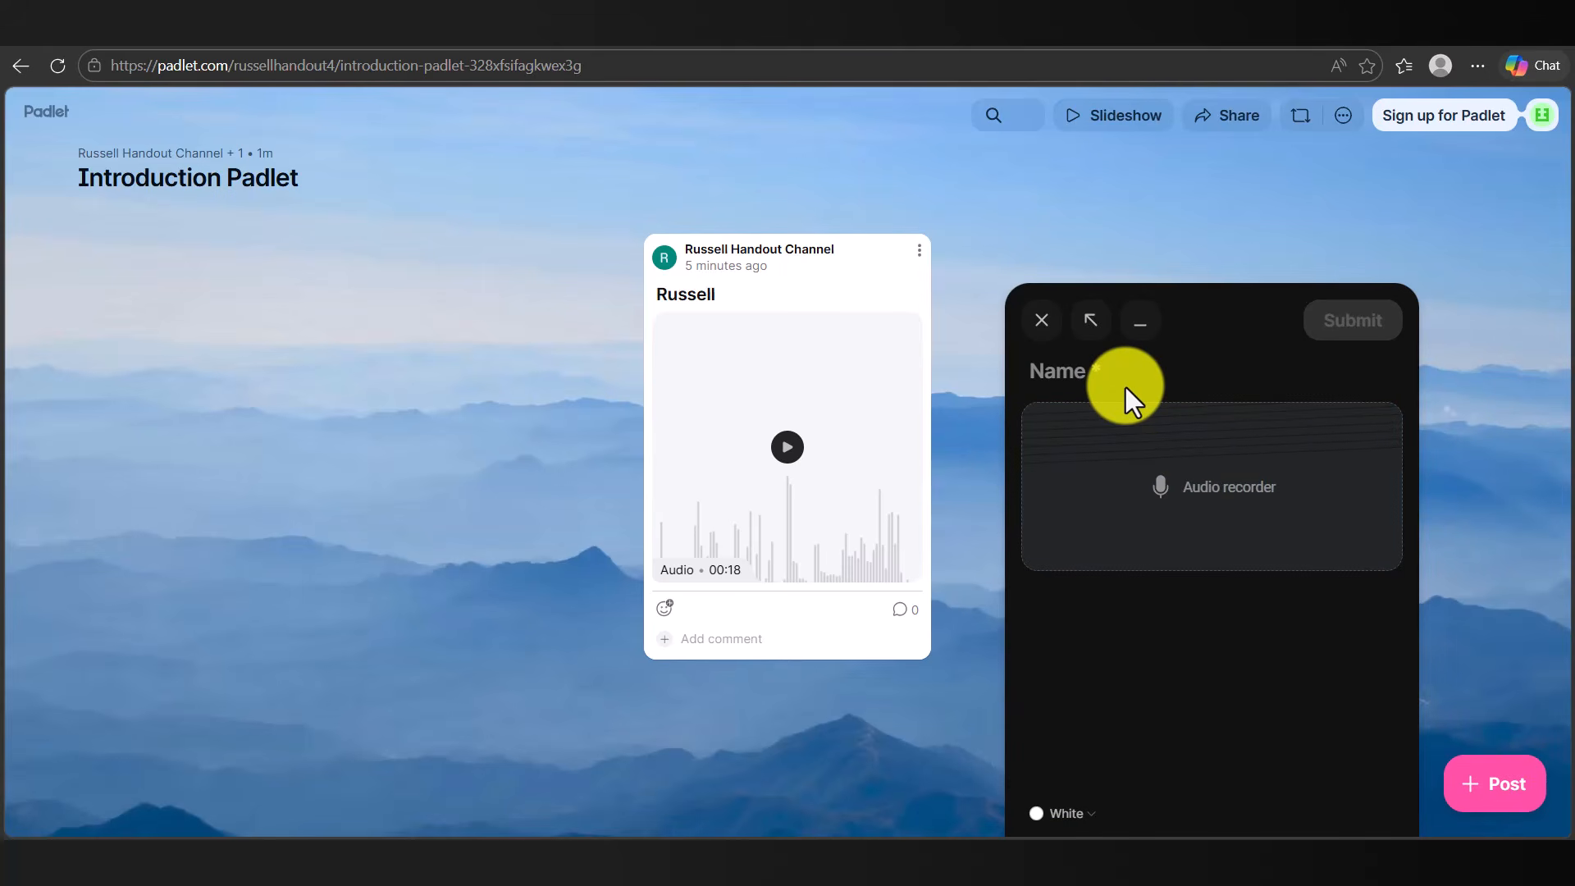
click(1103, 367)
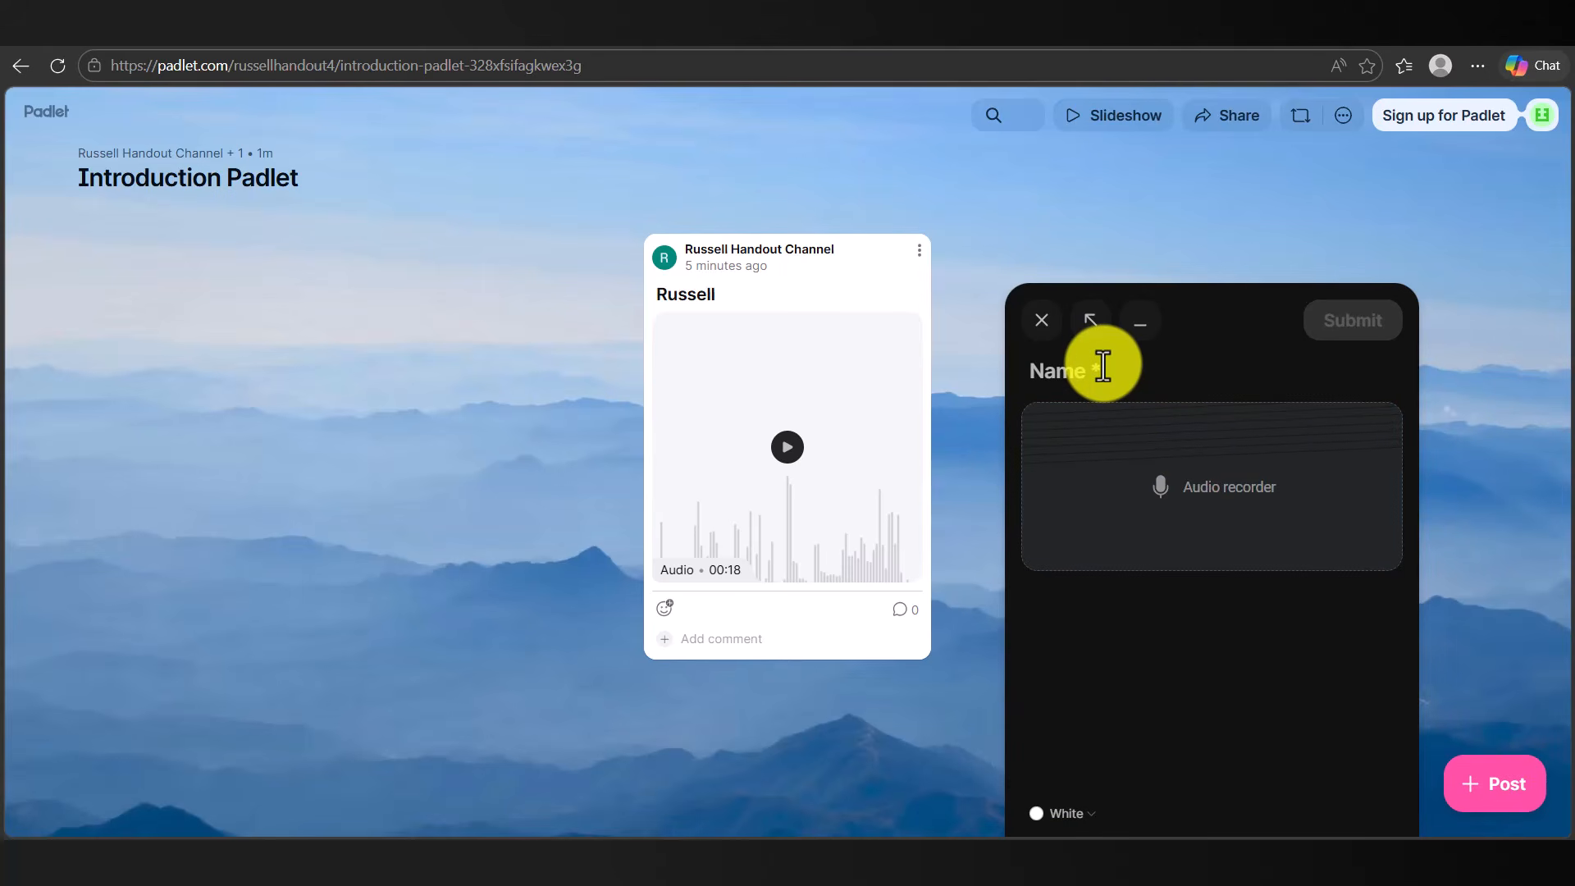
text(tom)
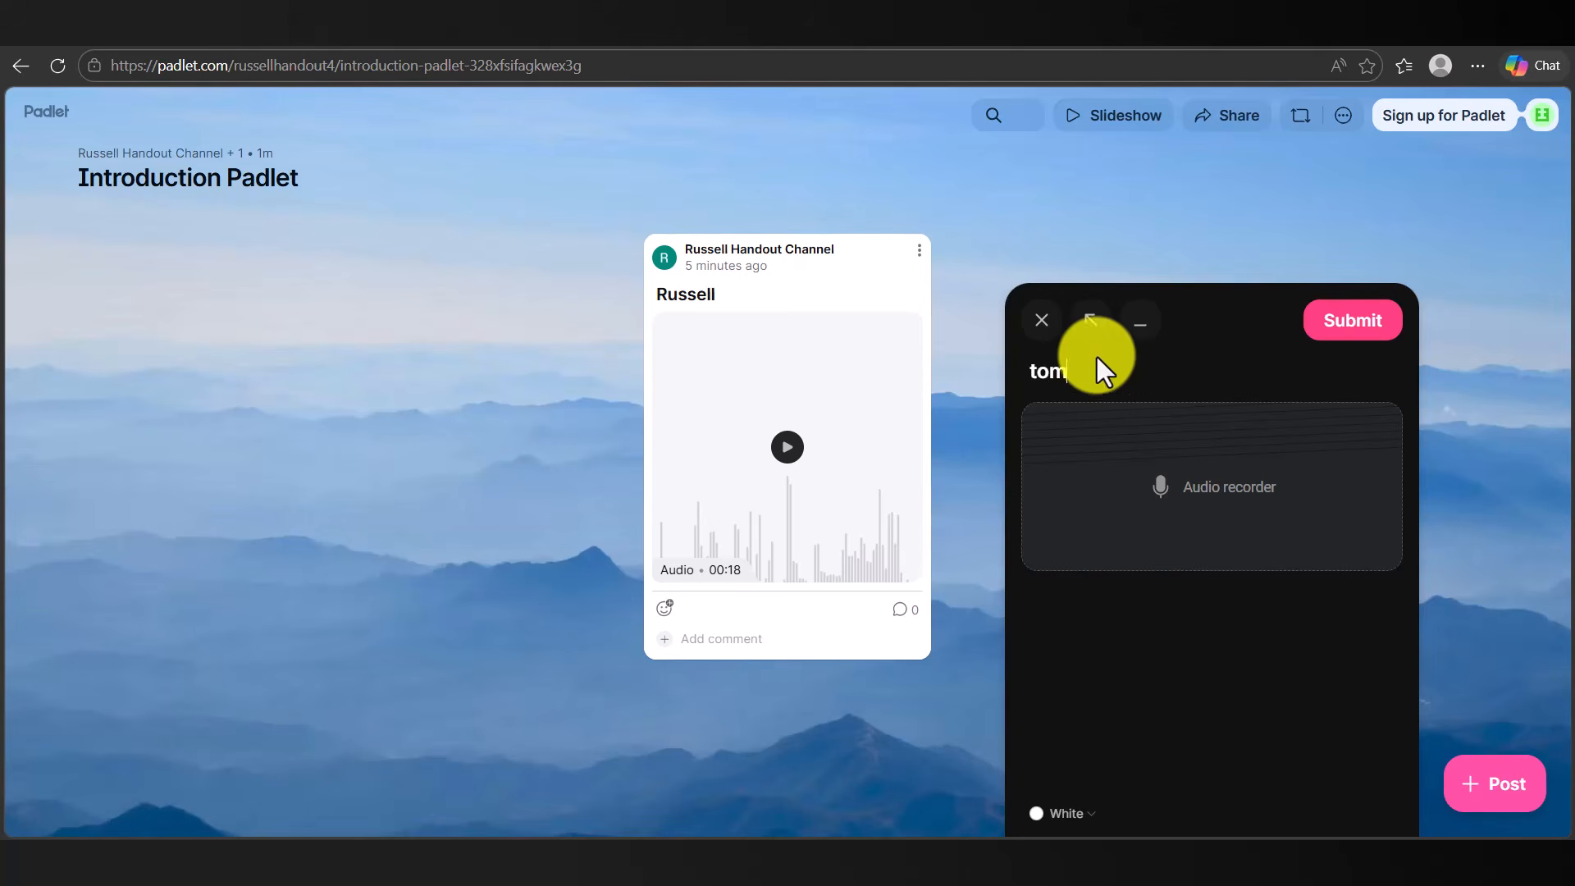
click(1161, 499)
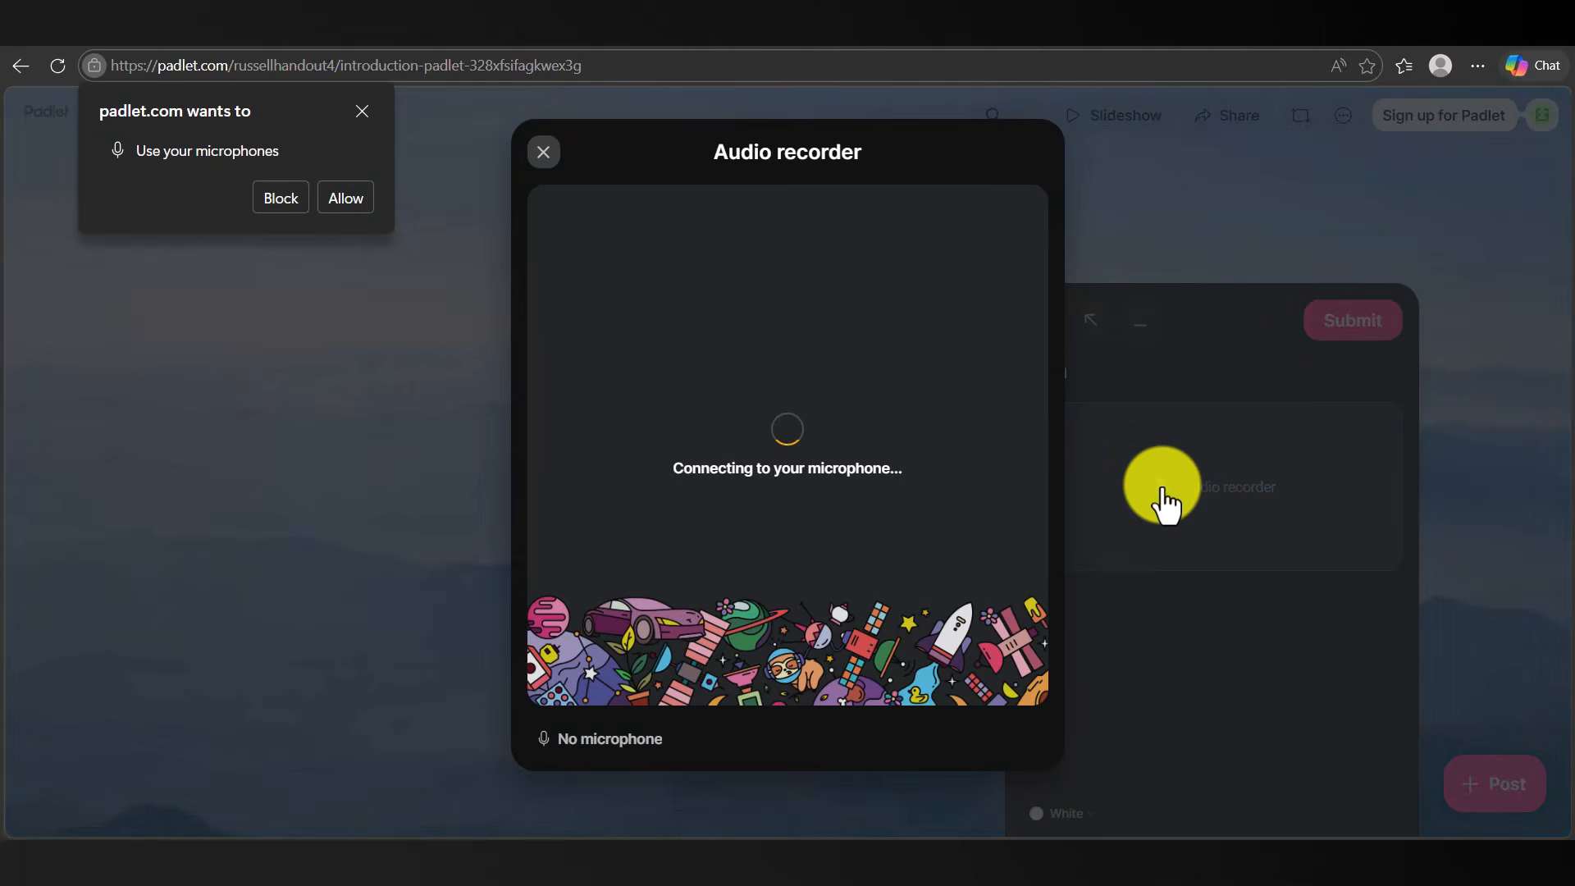
click(347, 198)
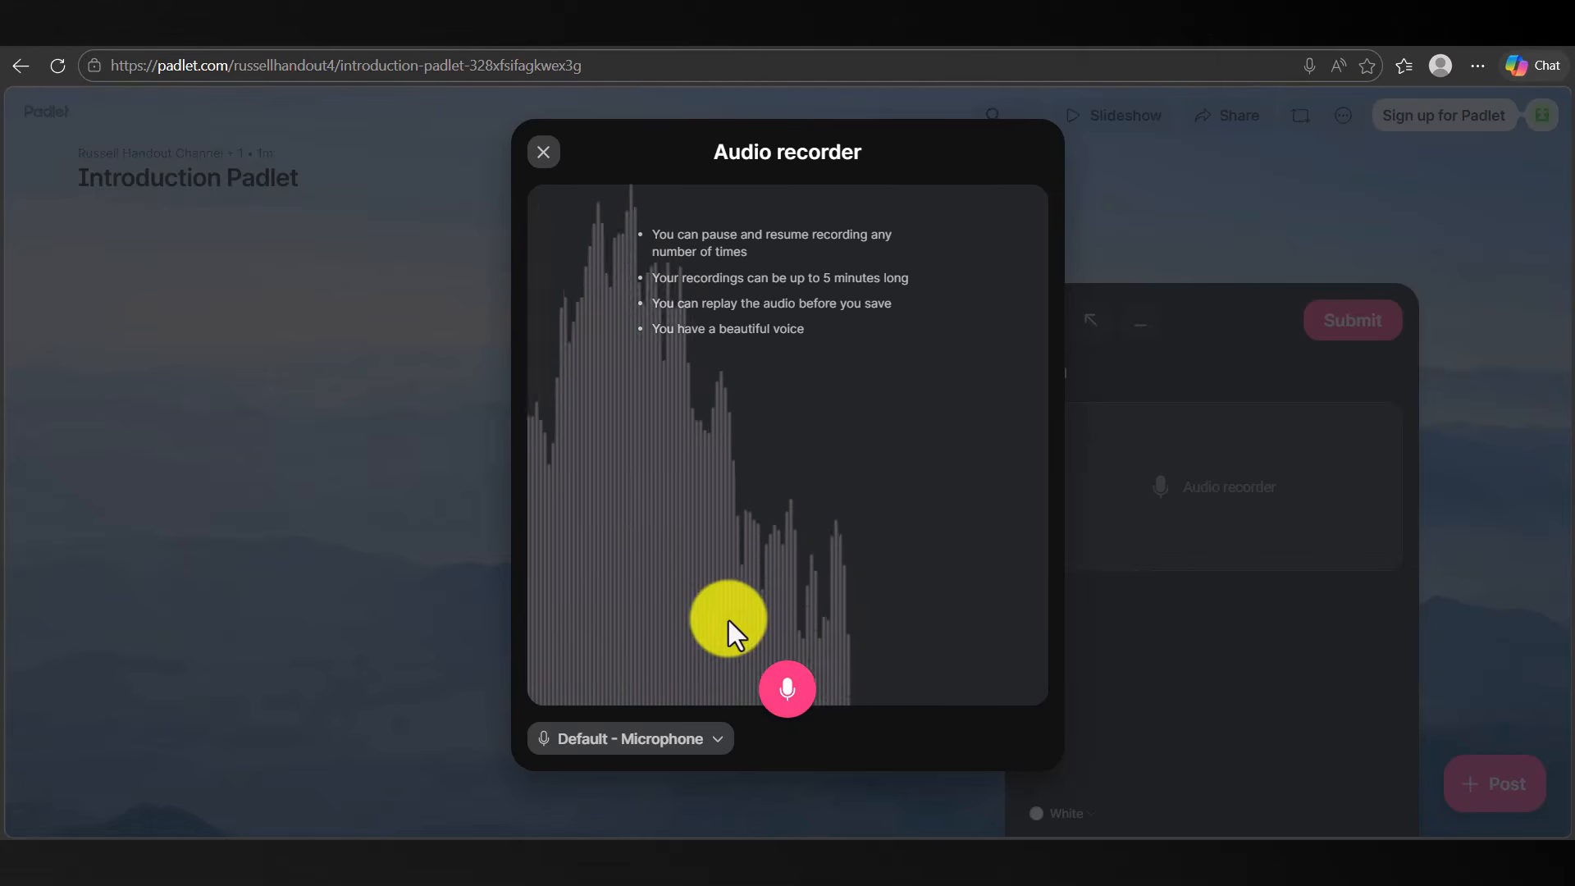
Record an audio clip of about 3 seconds and save it to the visitor's post.
click(785, 693)
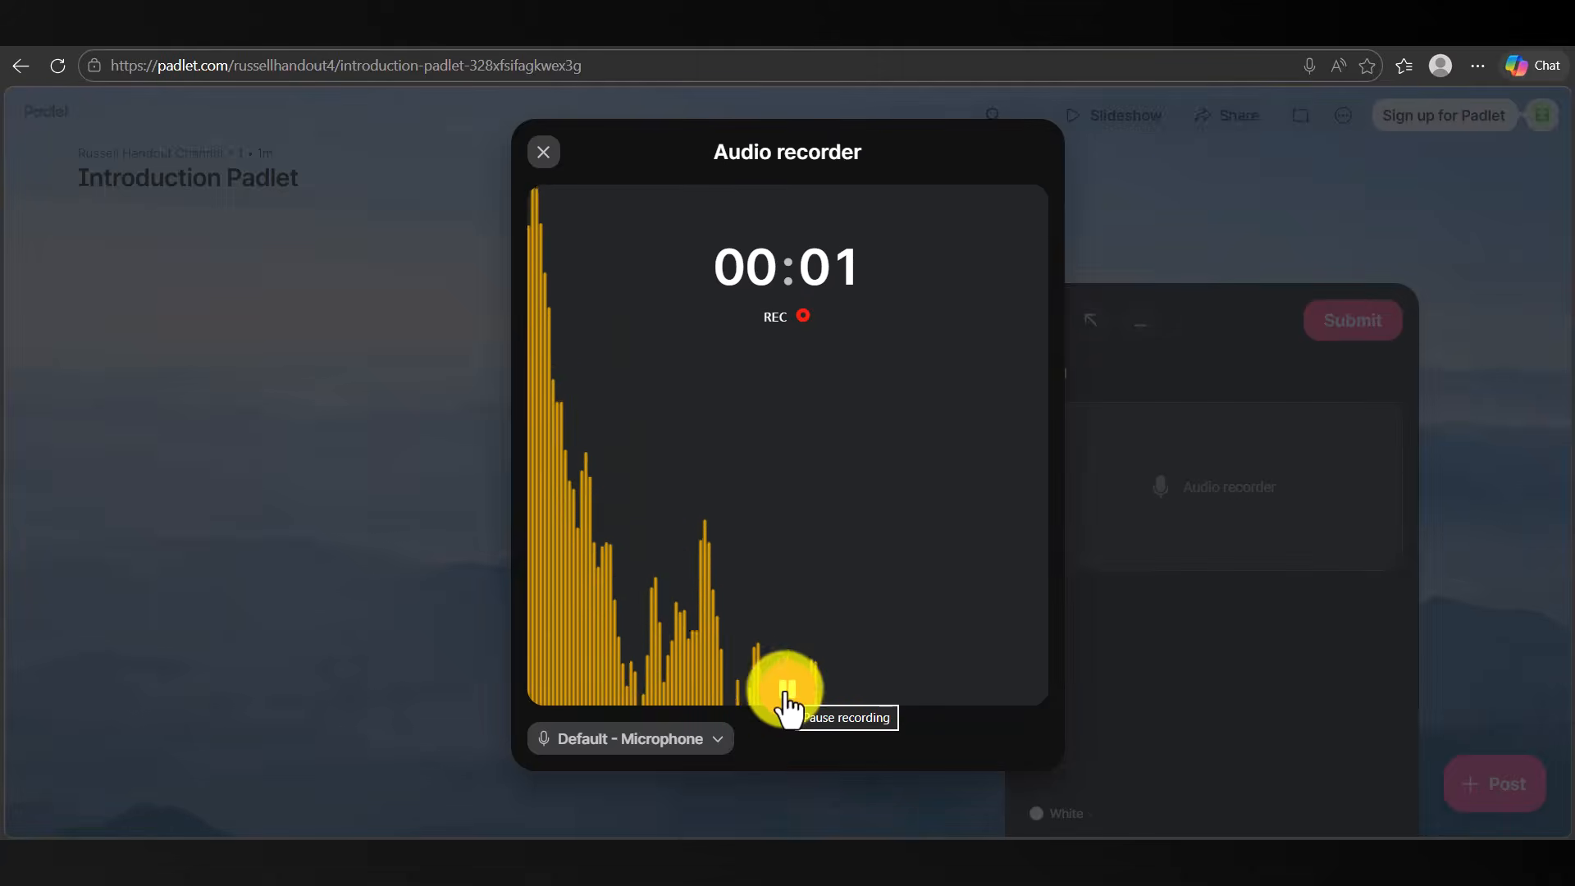
click(786, 694)
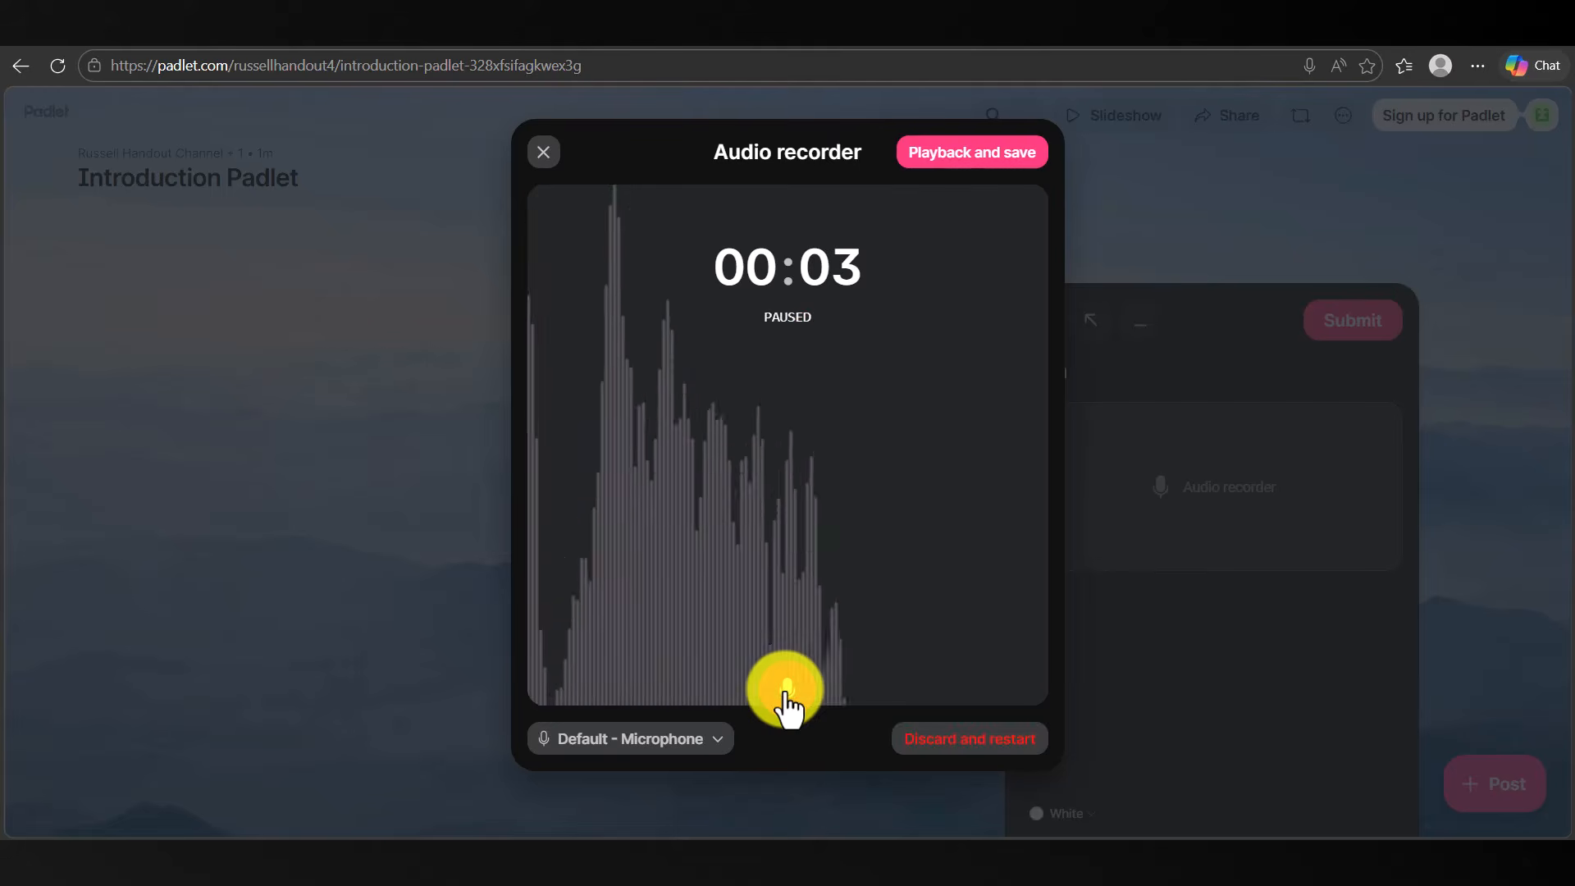
click(947, 159)
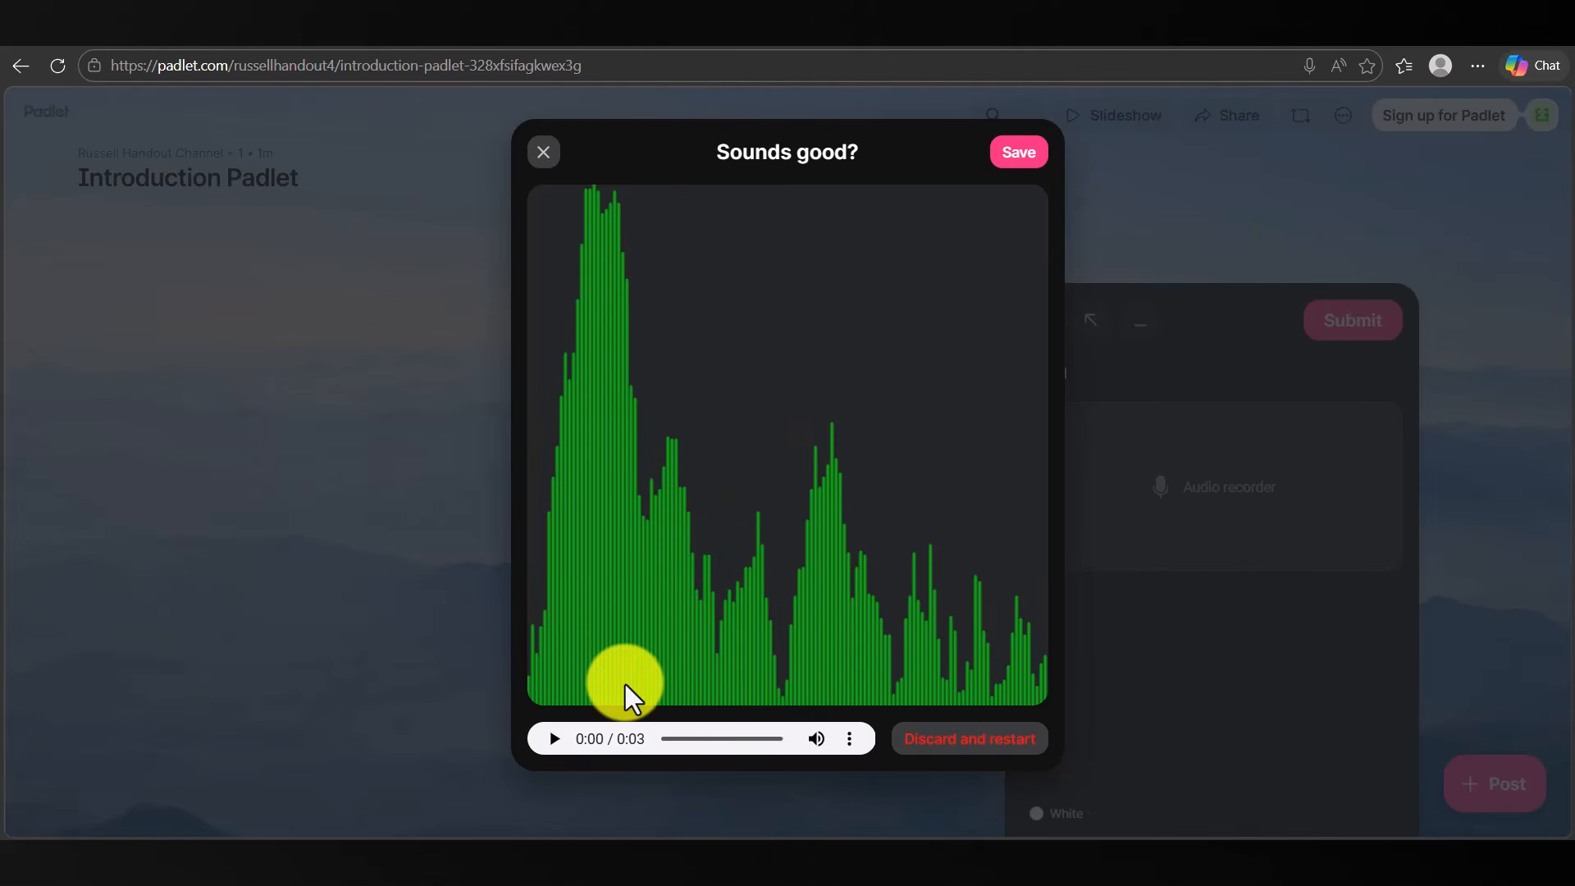
click(1011, 172)
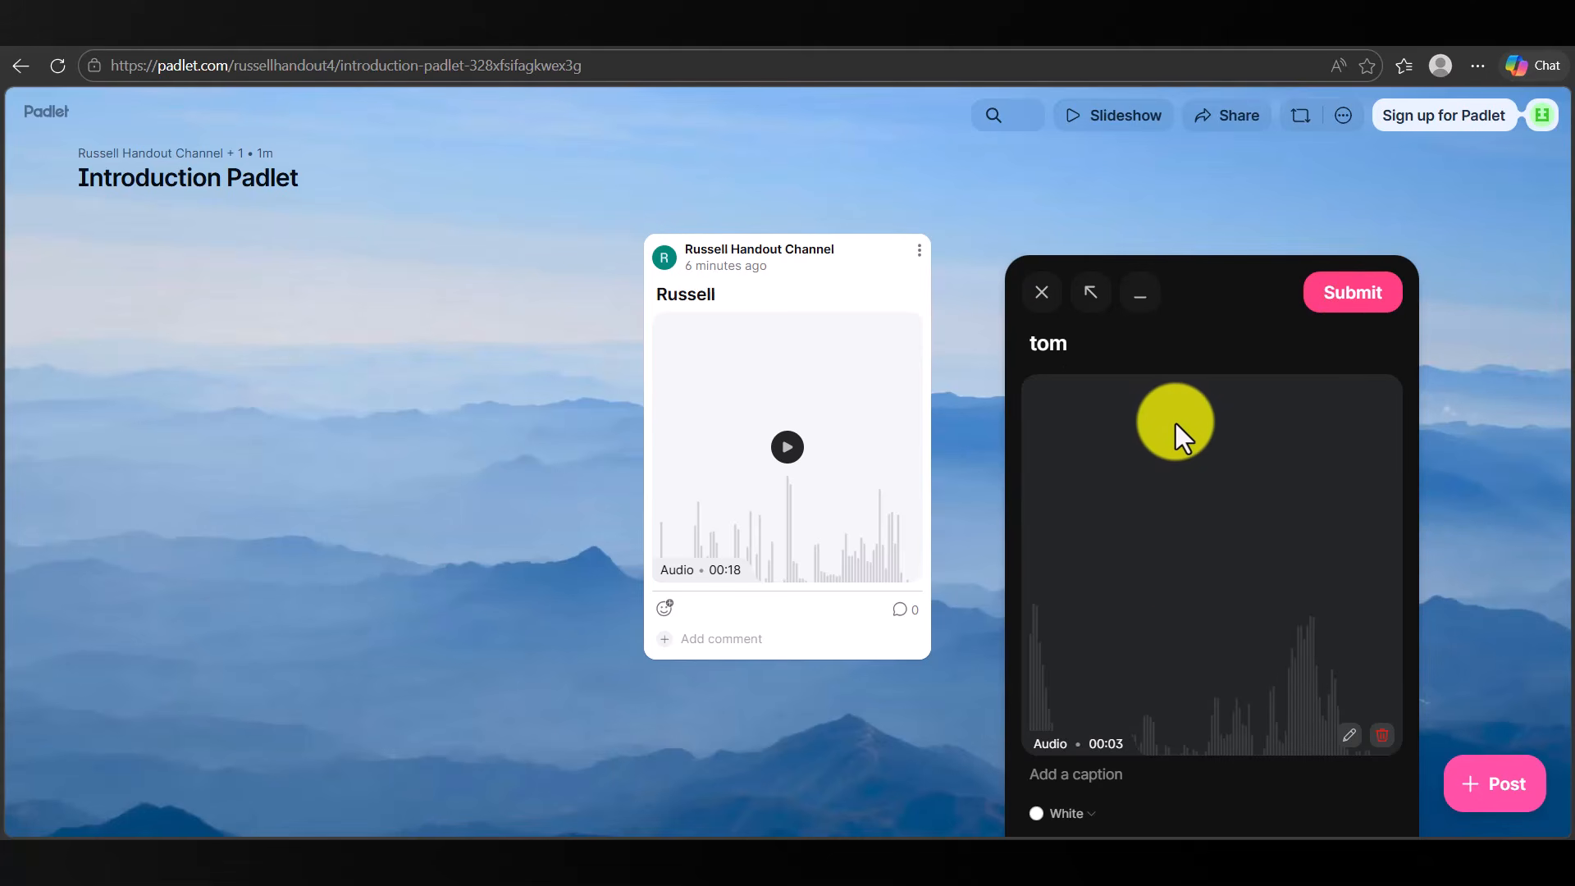
Submit the visitor's post, entering the visitor's first name as its author.
click(1352, 296)
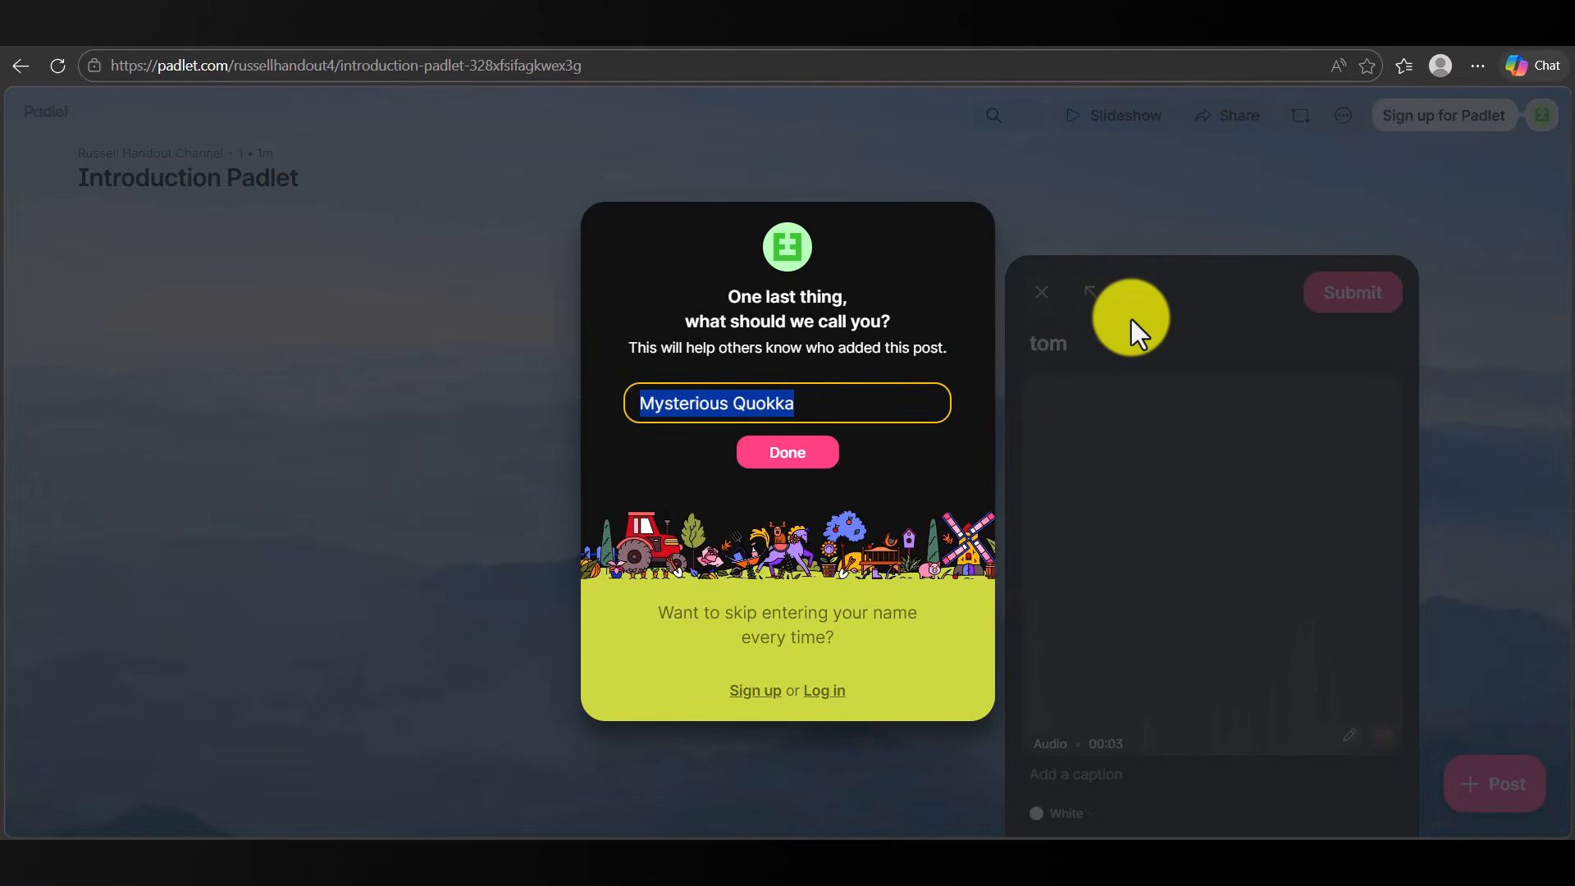
text(Tom)
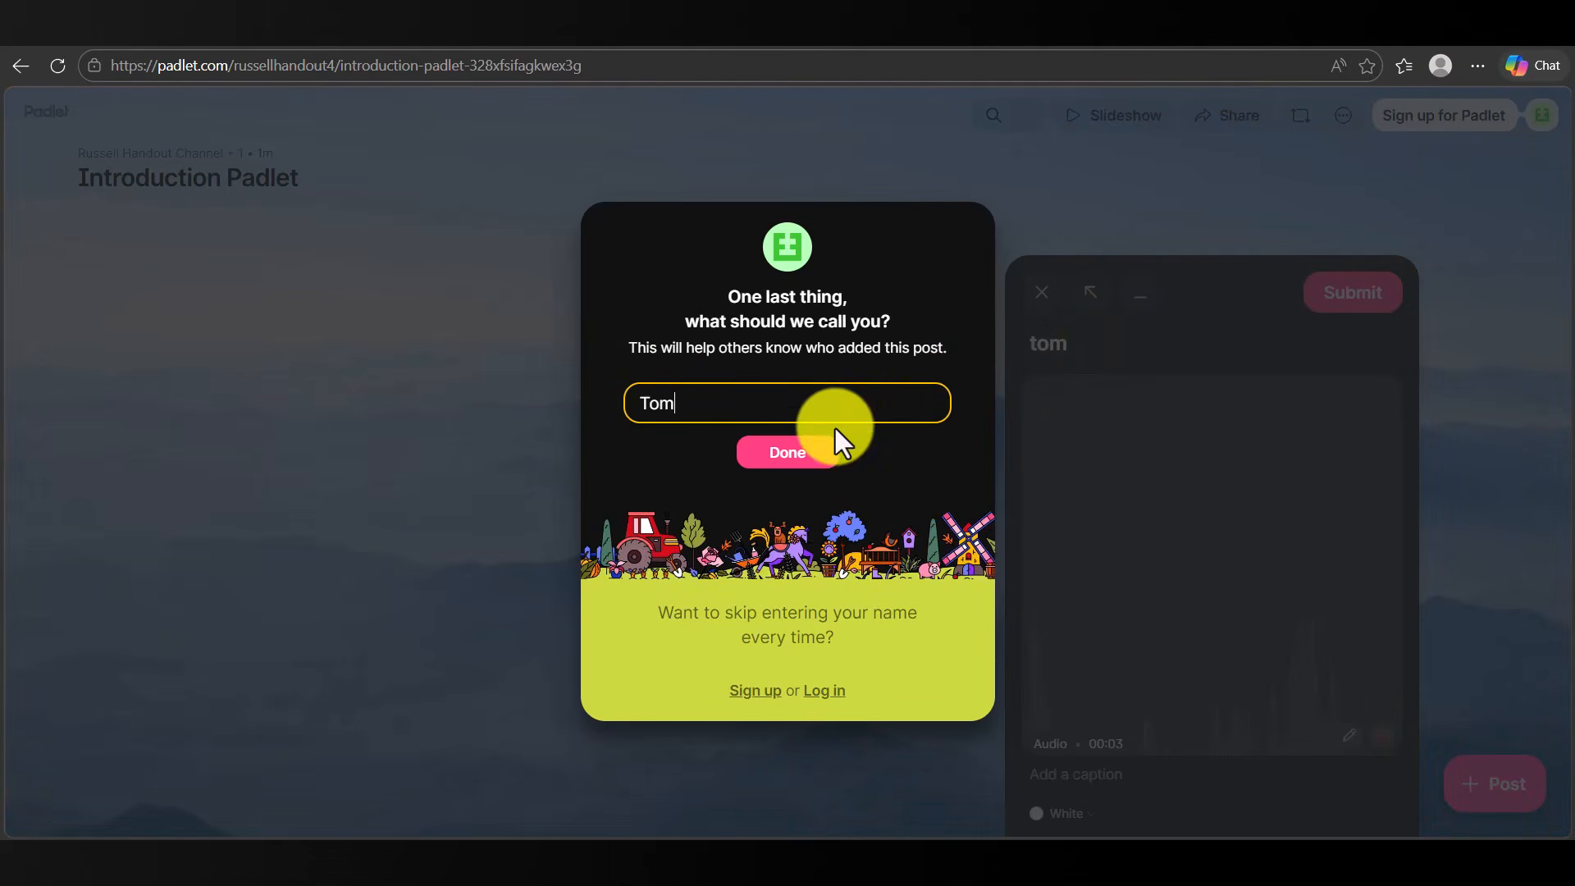
click(792, 456)
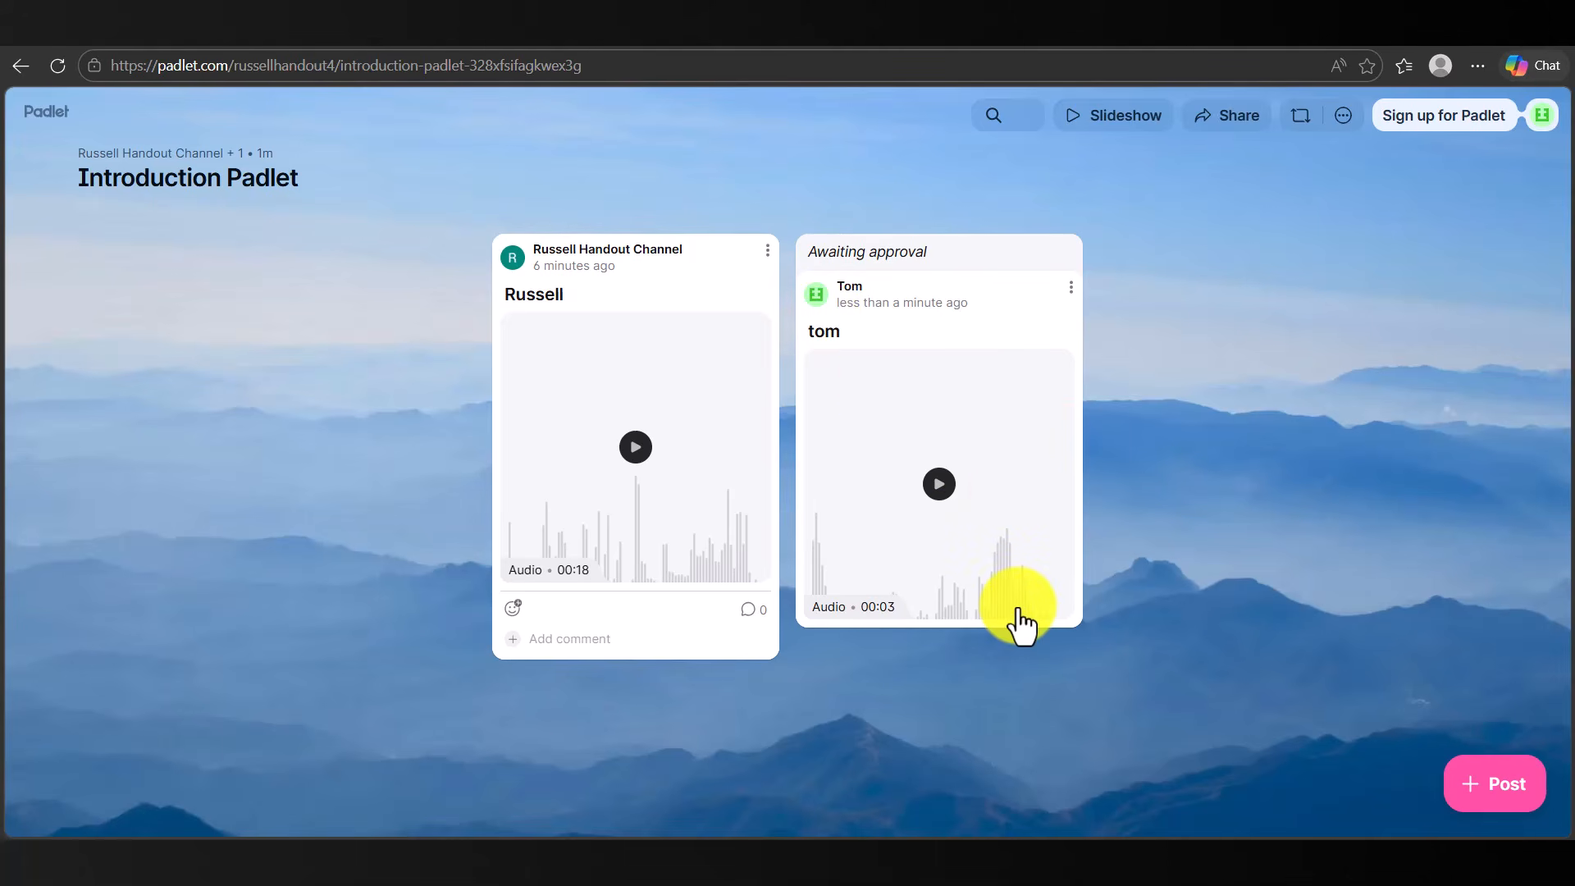
Return to the owner's board in the Chrome browser, close the sharing options and approve the visitor's pending audio post.
click(1002, 862)
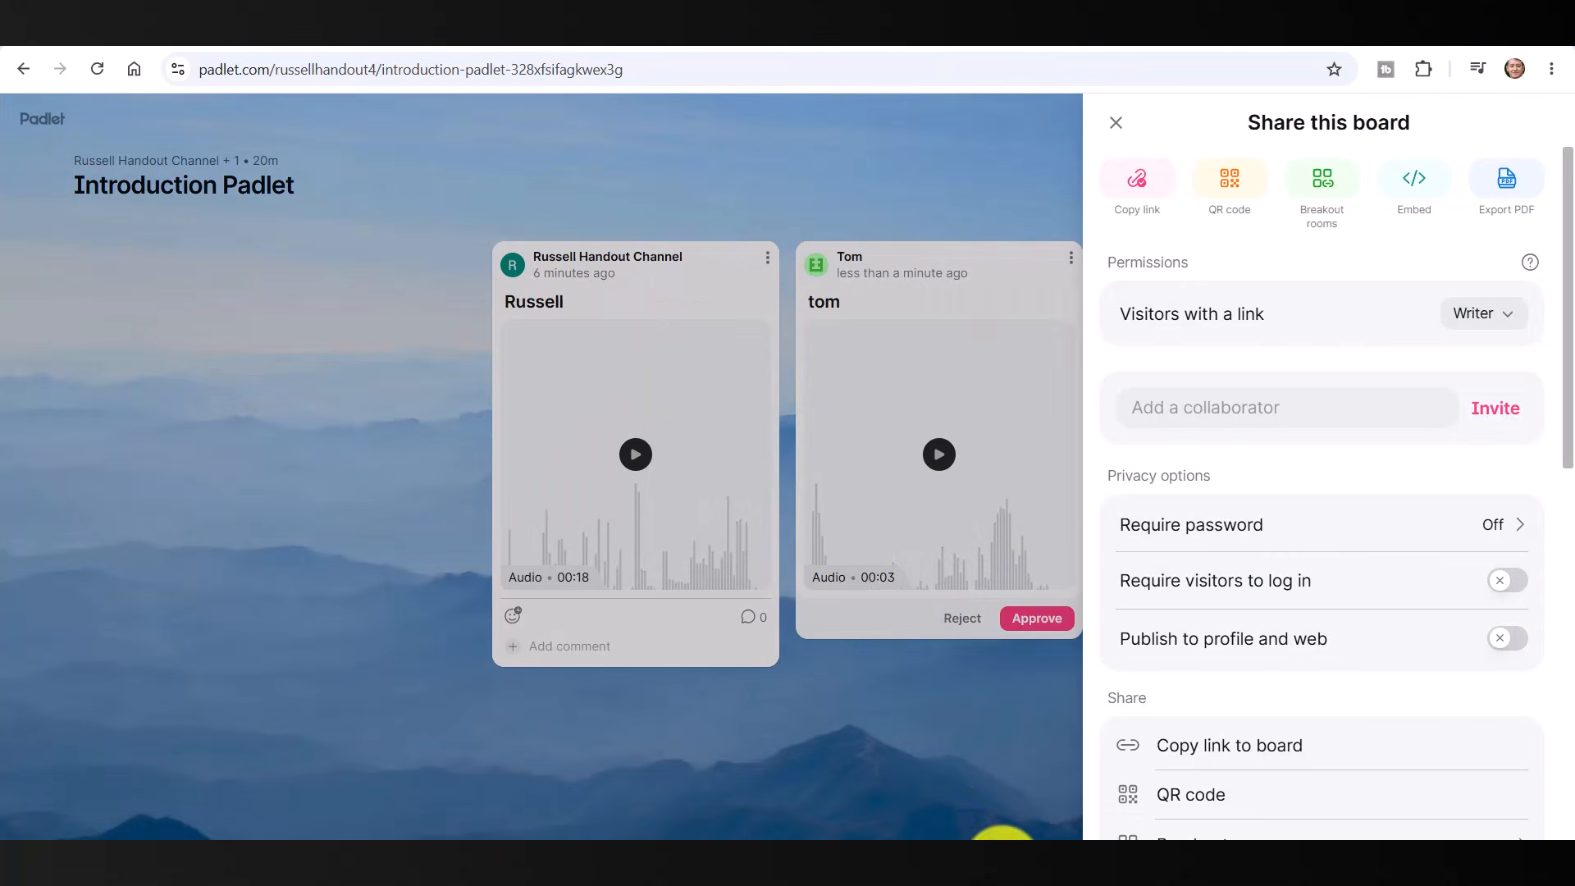
click(1116, 125)
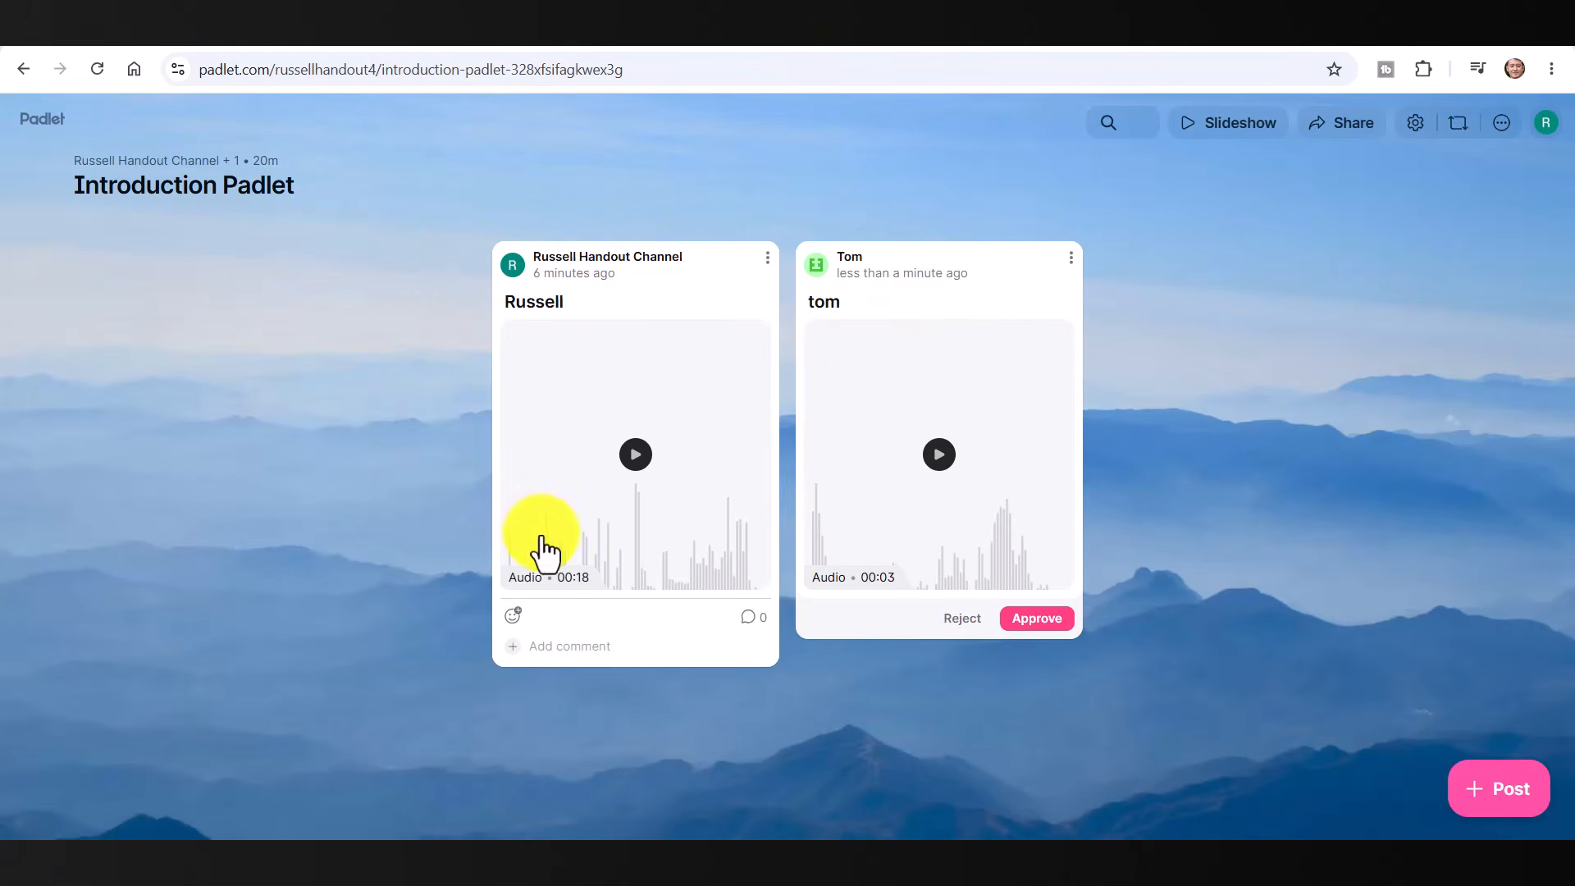
click(1036, 628)
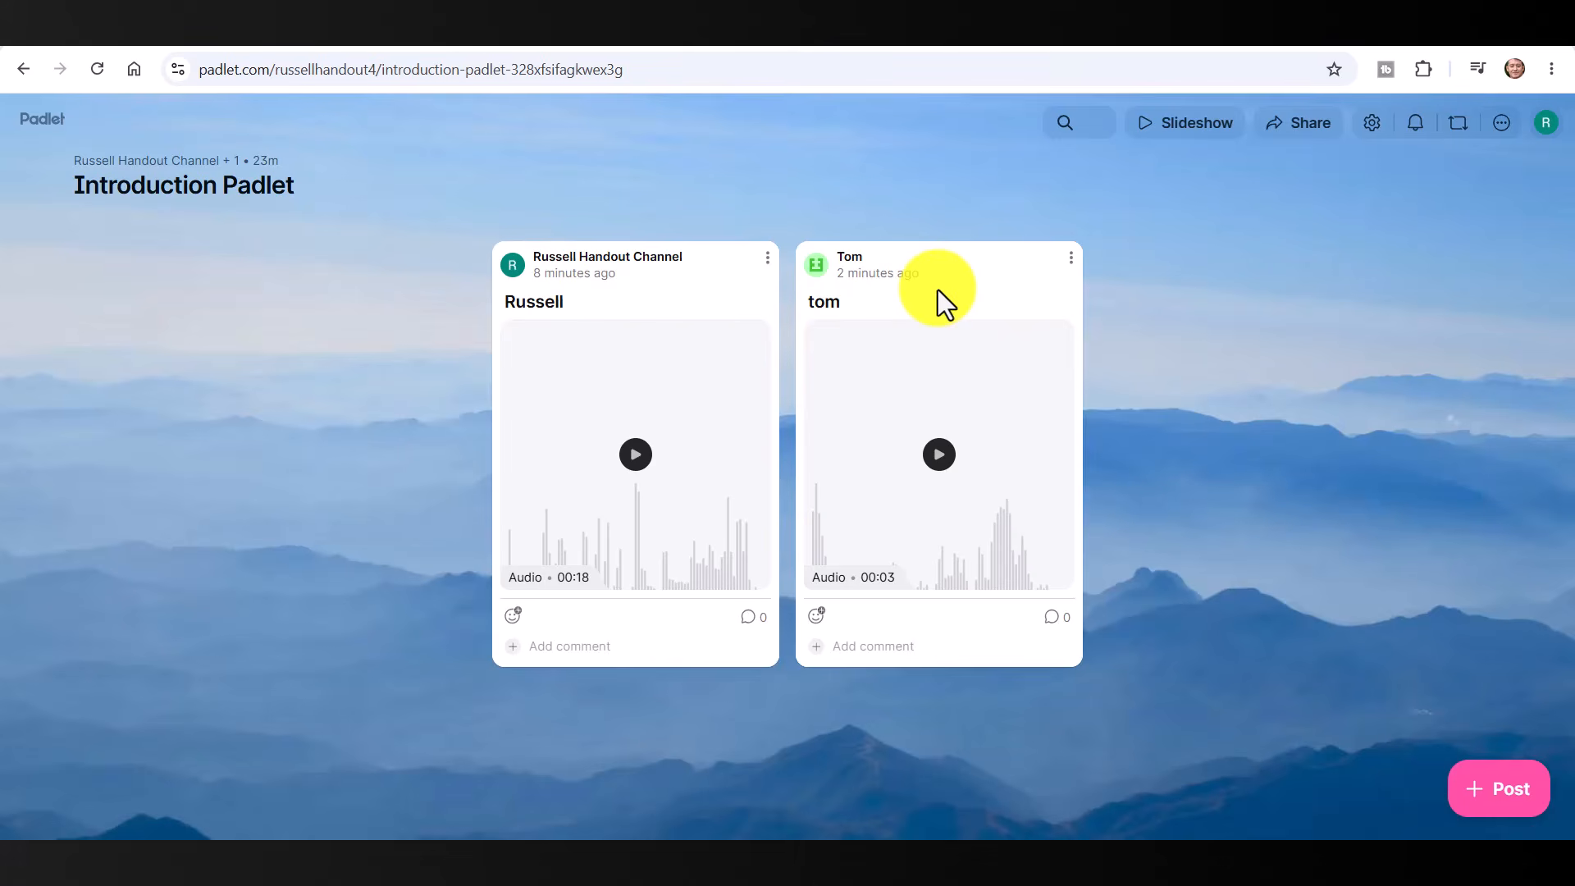
Review the post field settings for subject, attachment and body, and return to the board.
click(1372, 127)
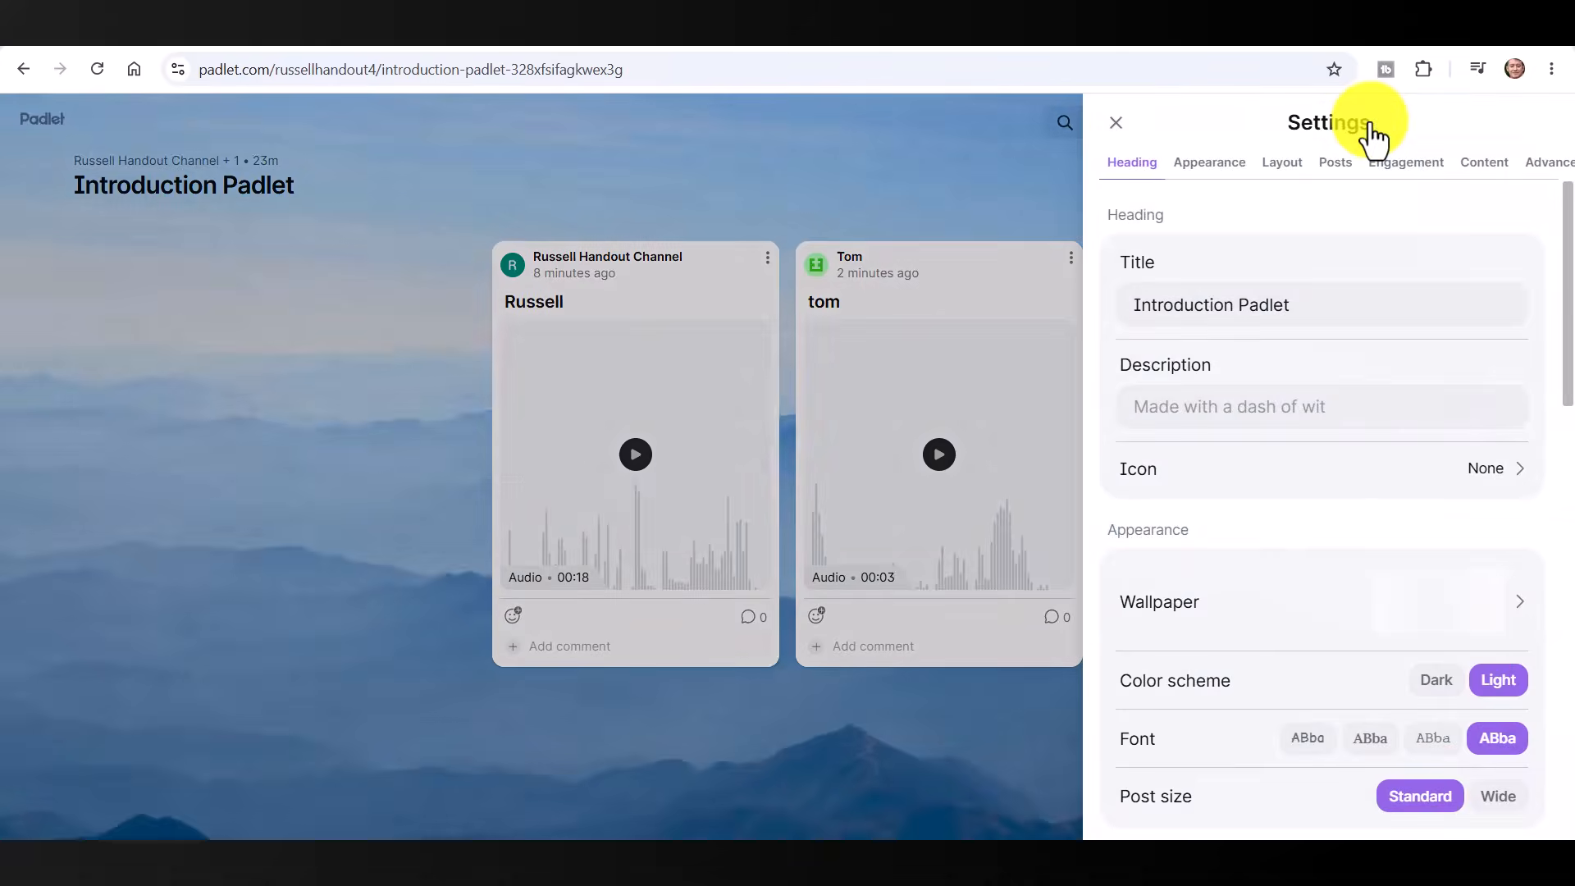
drag(1568, 235, 1568, 496)
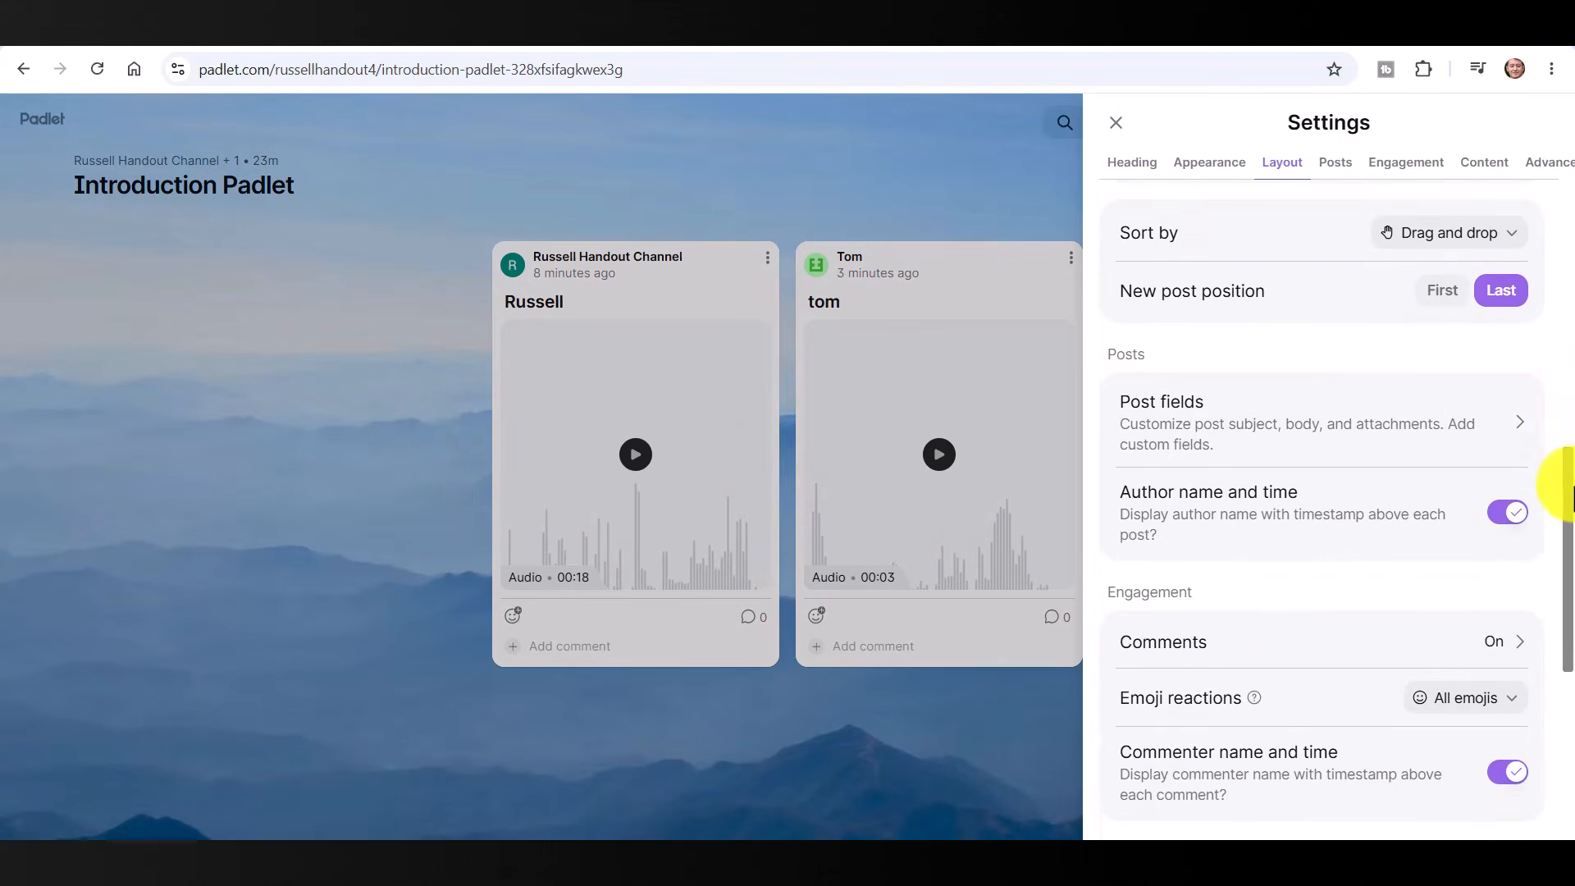
click(1160, 441)
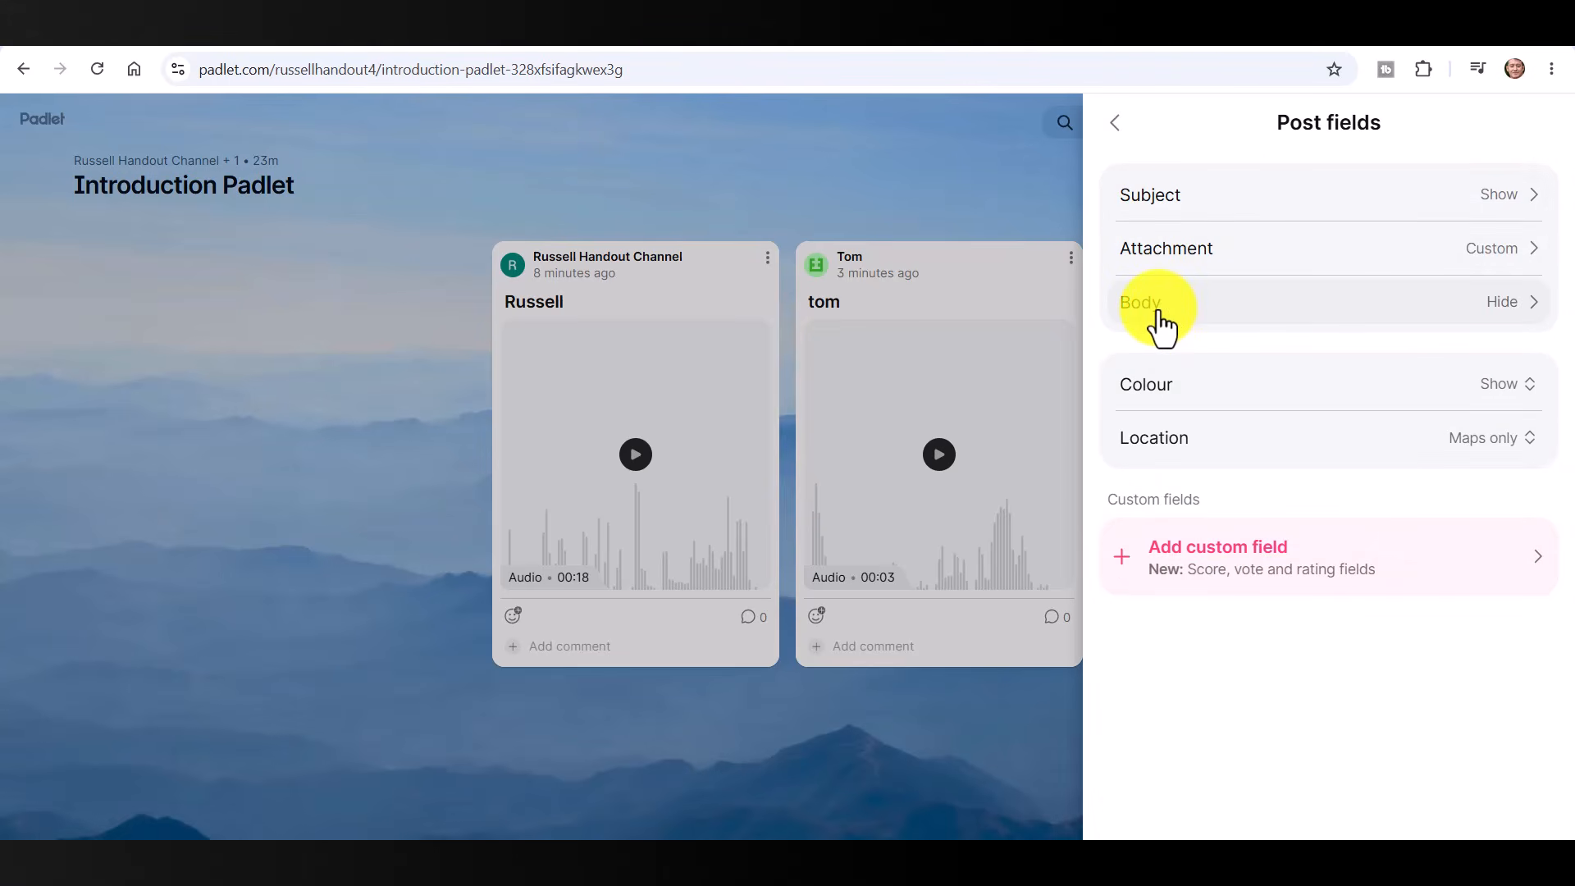
click(950, 193)
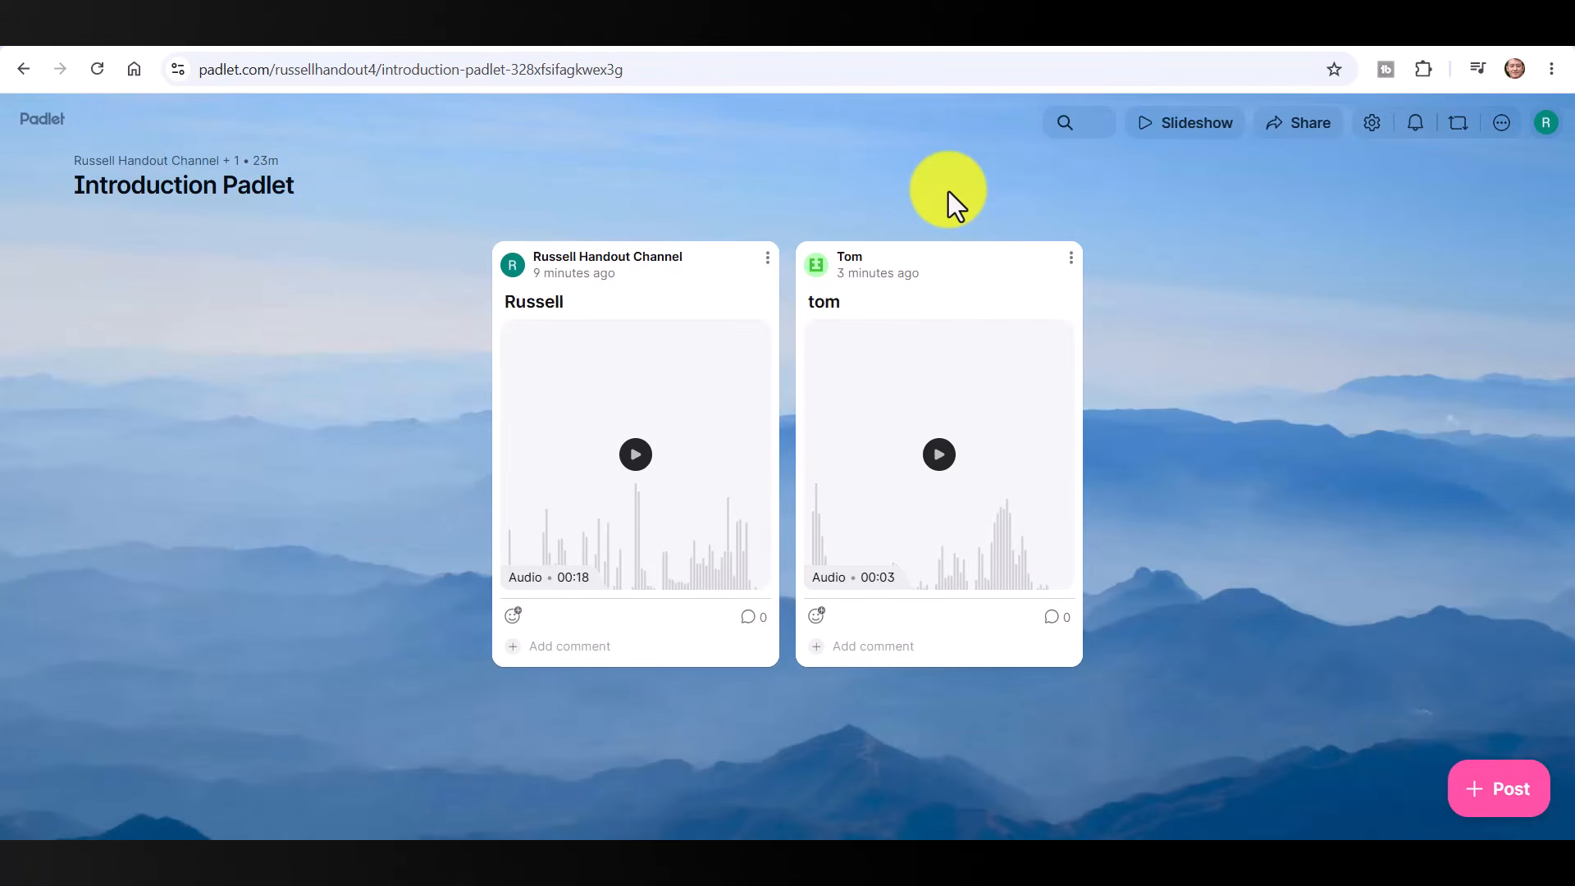
Turn off new comments in the board's engagement settings, save the change and return to the board.
click(1370, 125)
drag(1569, 238, 1569, 545)
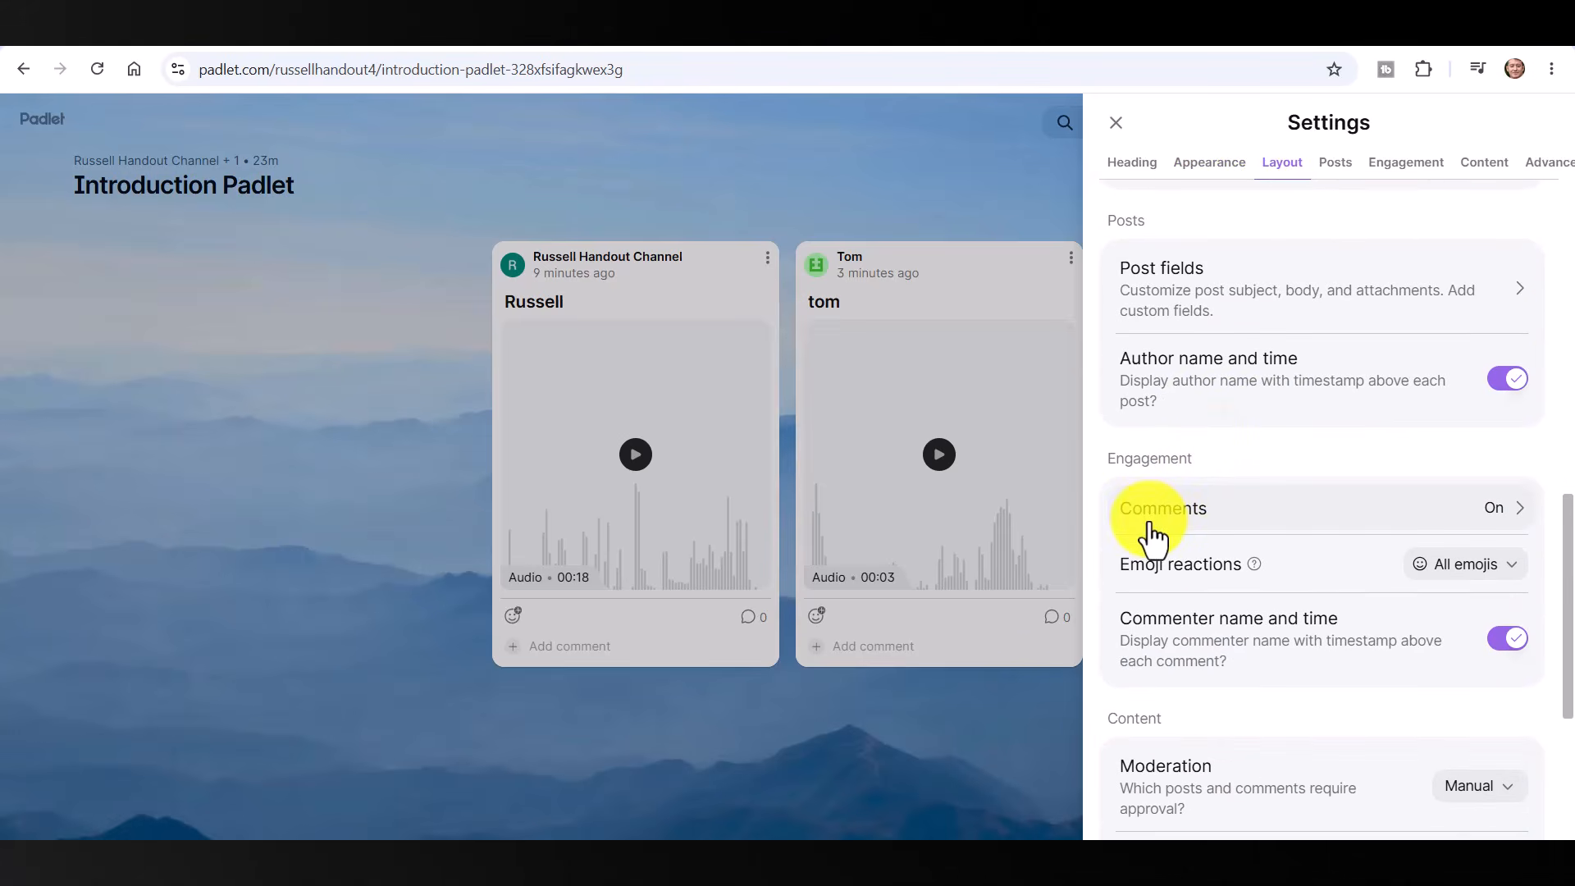
click(1257, 514)
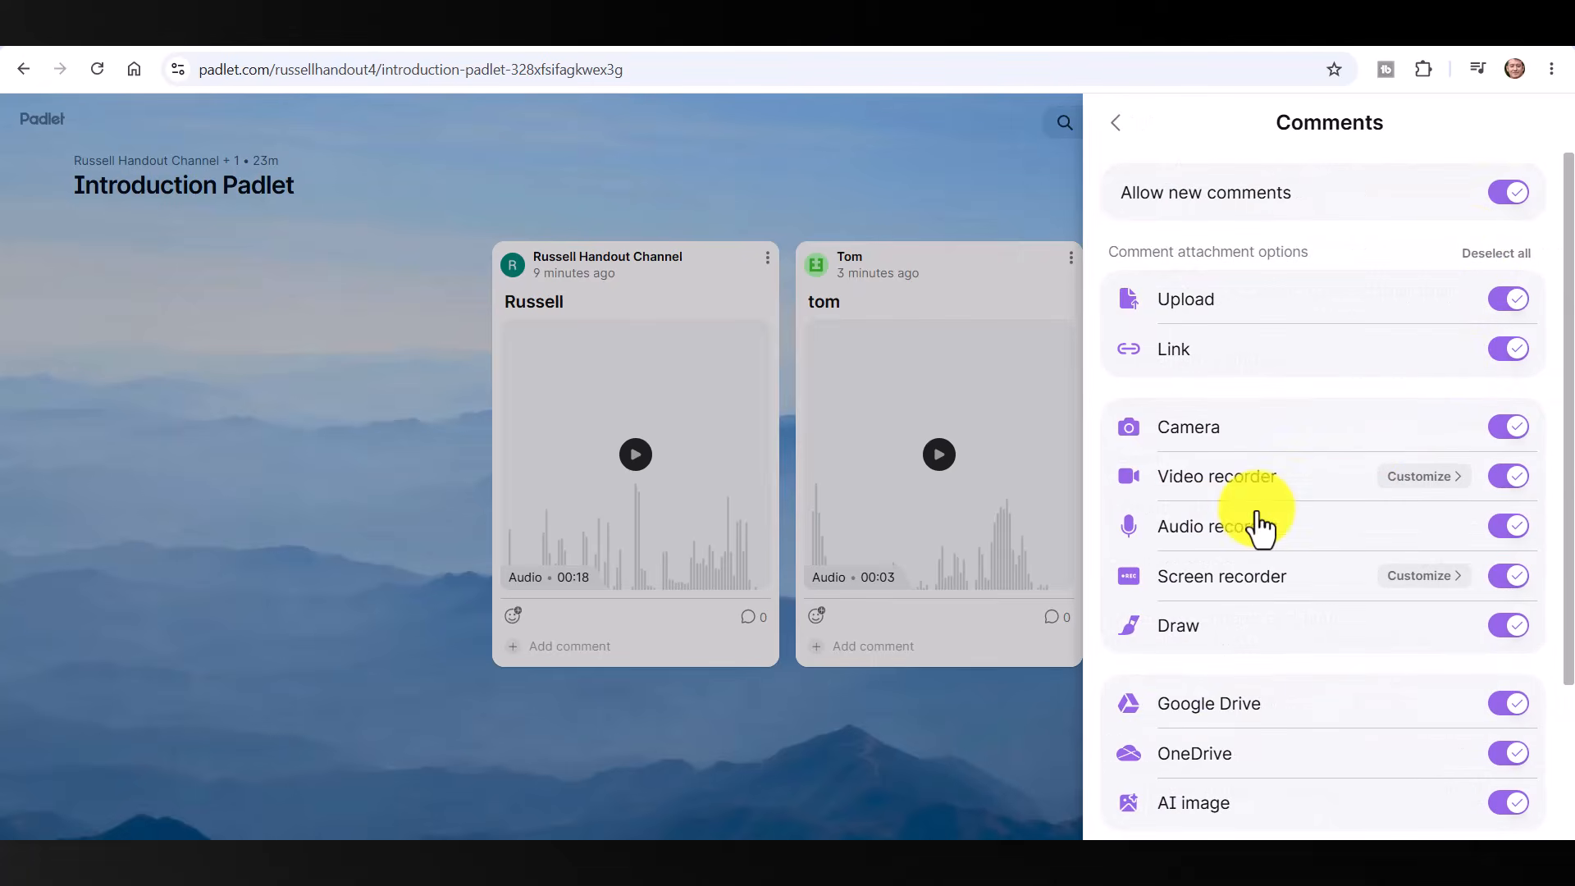
click(1509, 193)
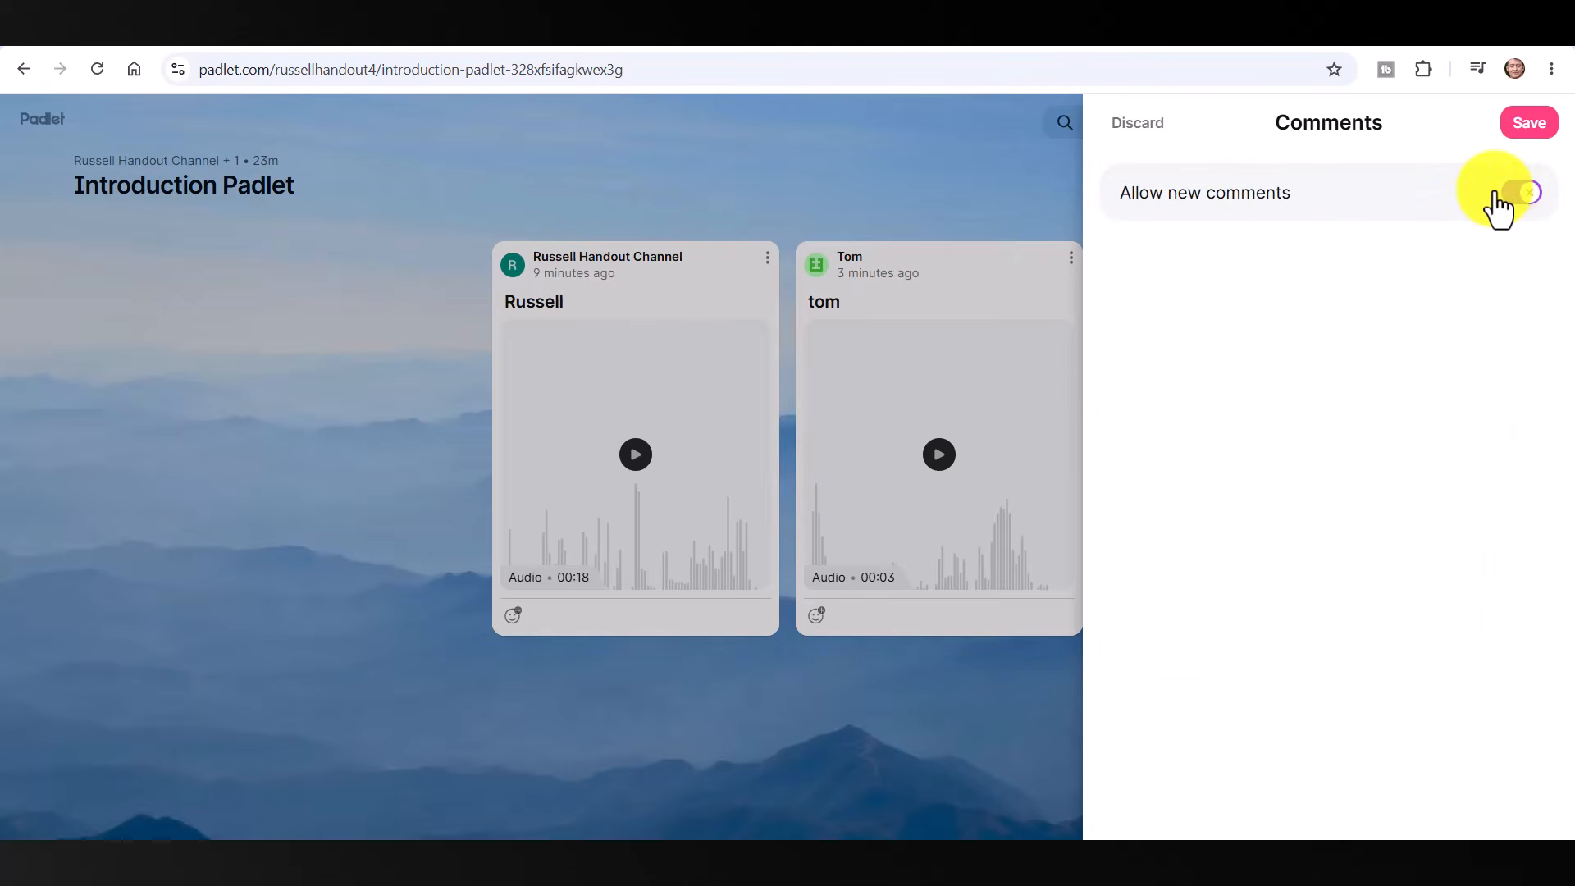
click(1530, 127)
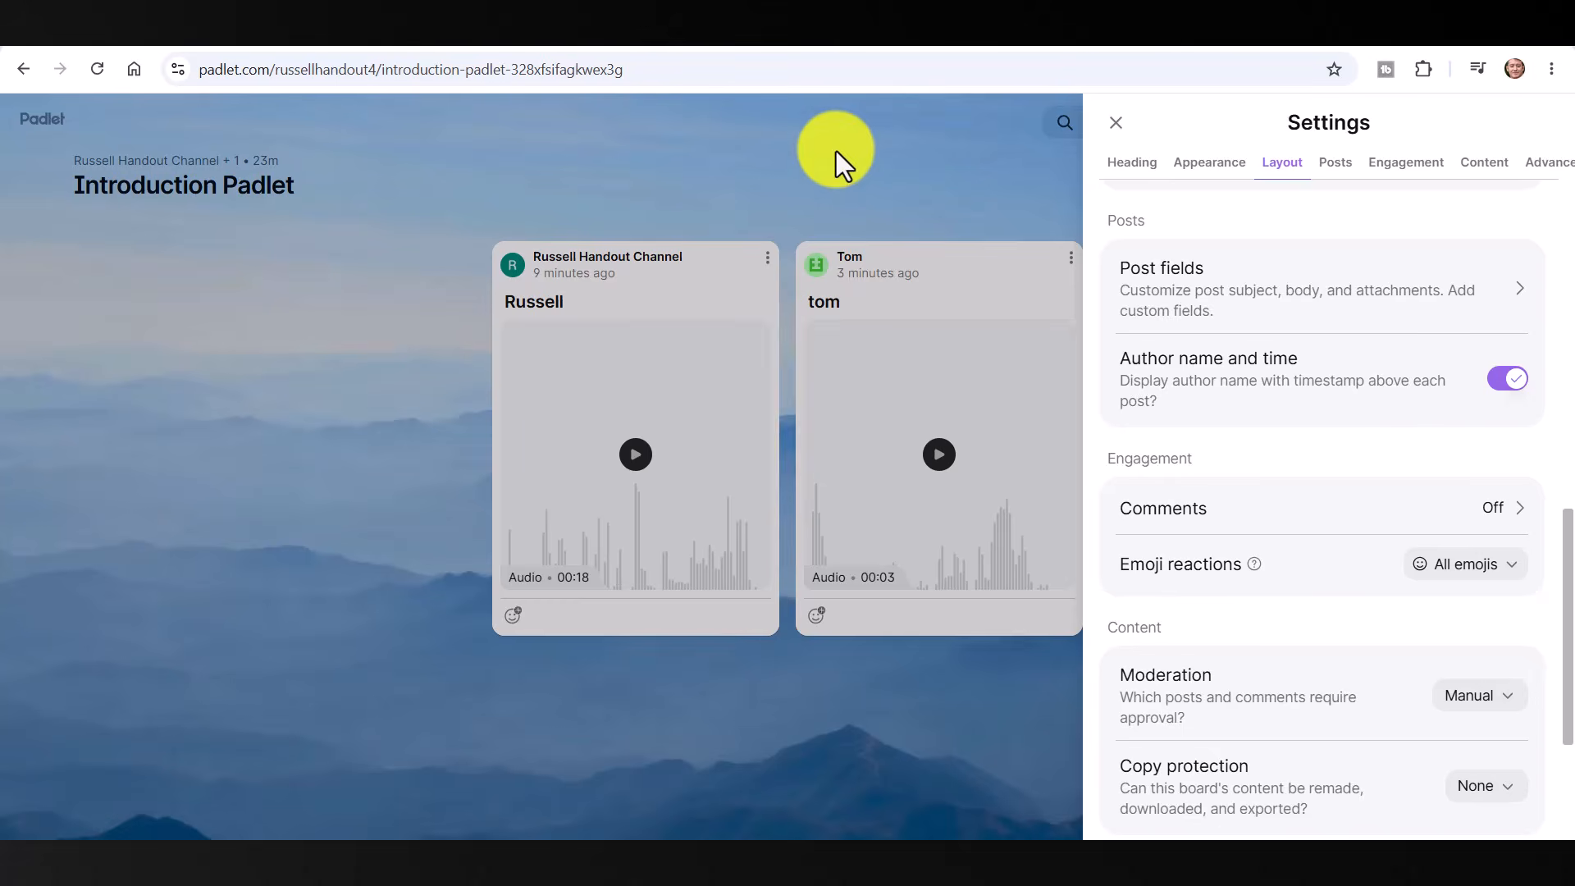
click(1114, 123)
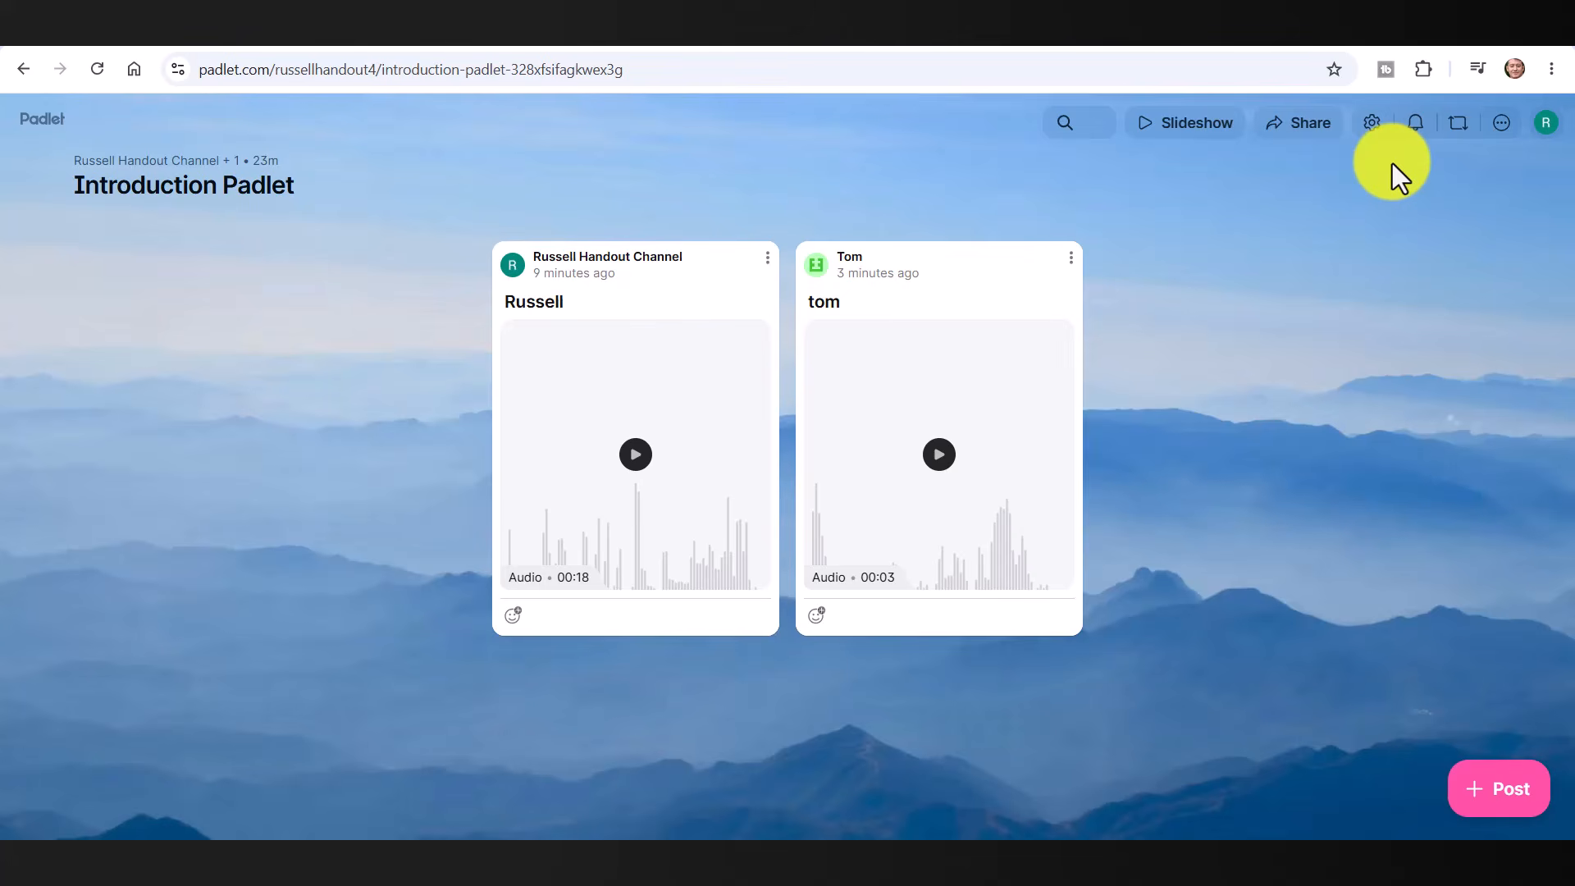
Allow new comments on the board again in the engagement settings, save the change and return to the board.
click(1371, 125)
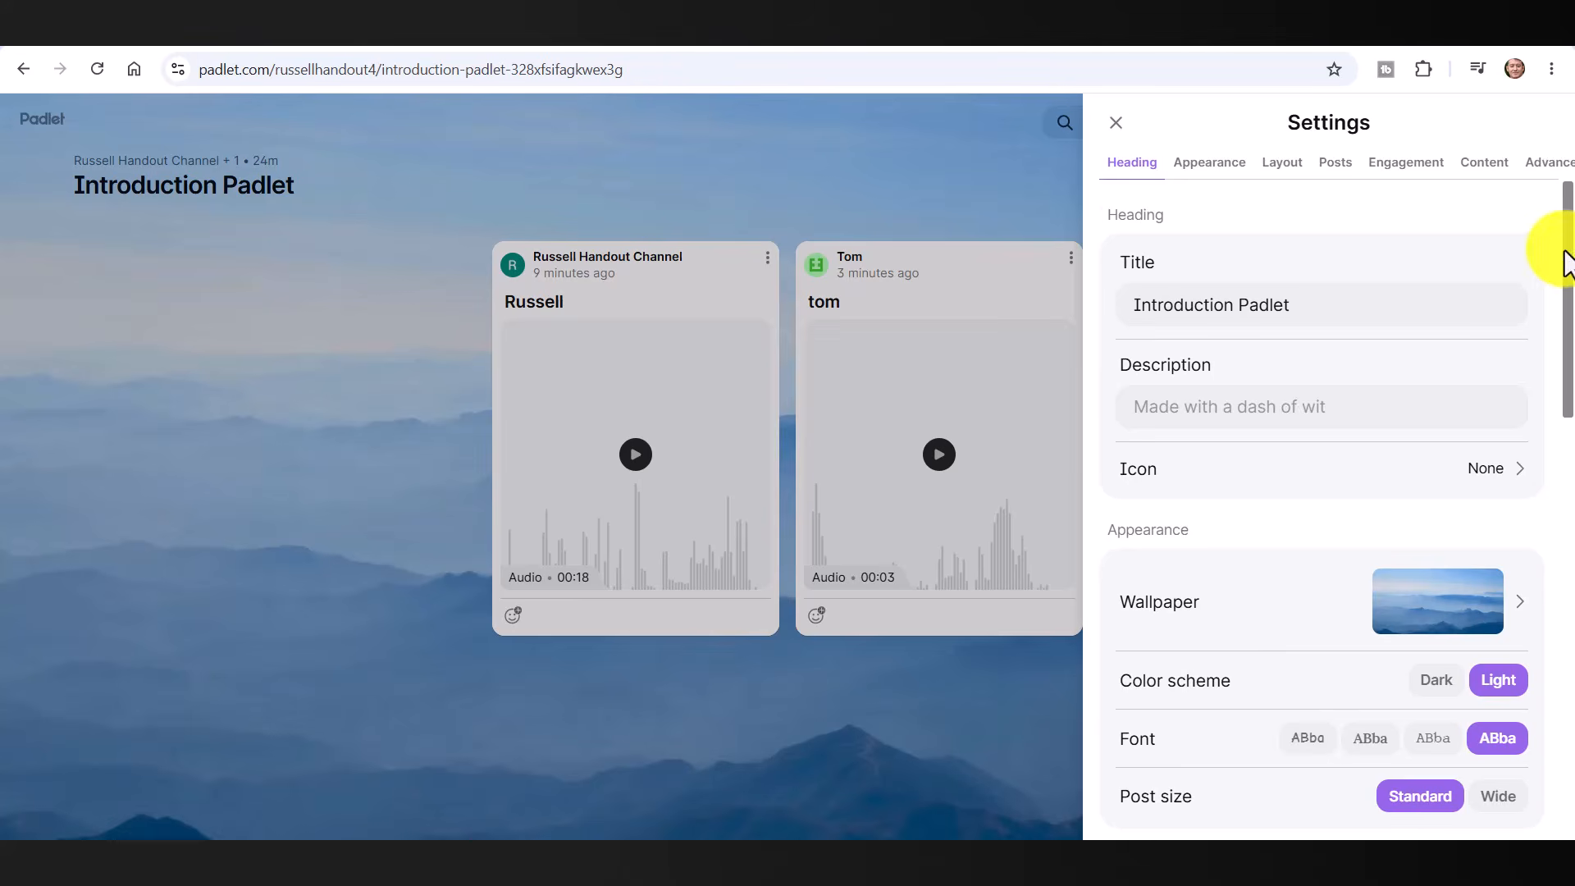
drag(1567, 256, 1571, 546)
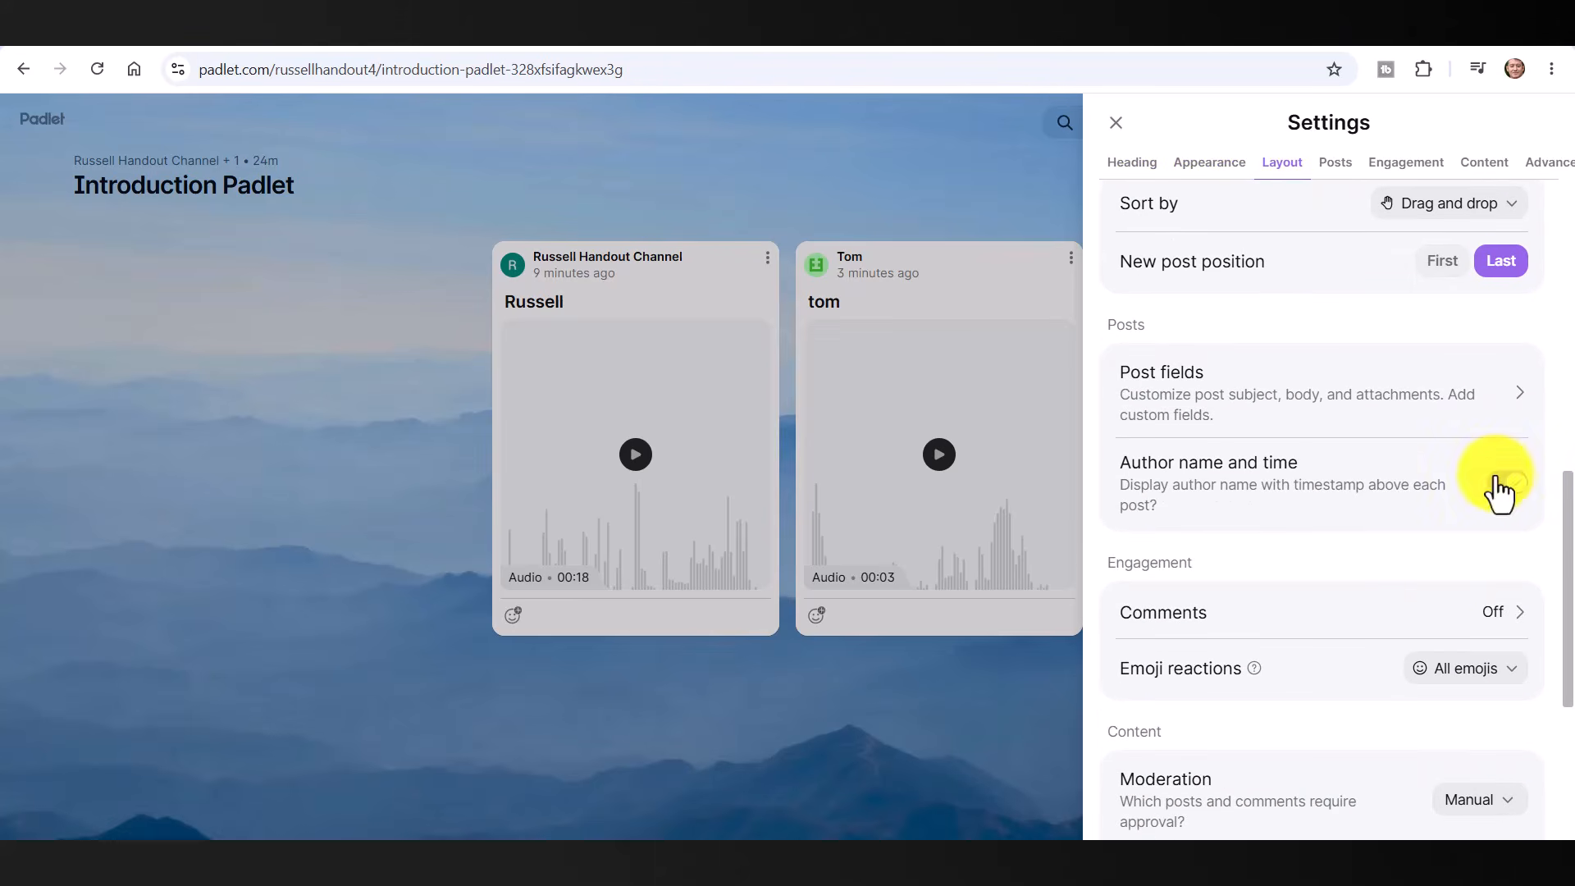
click(1453, 624)
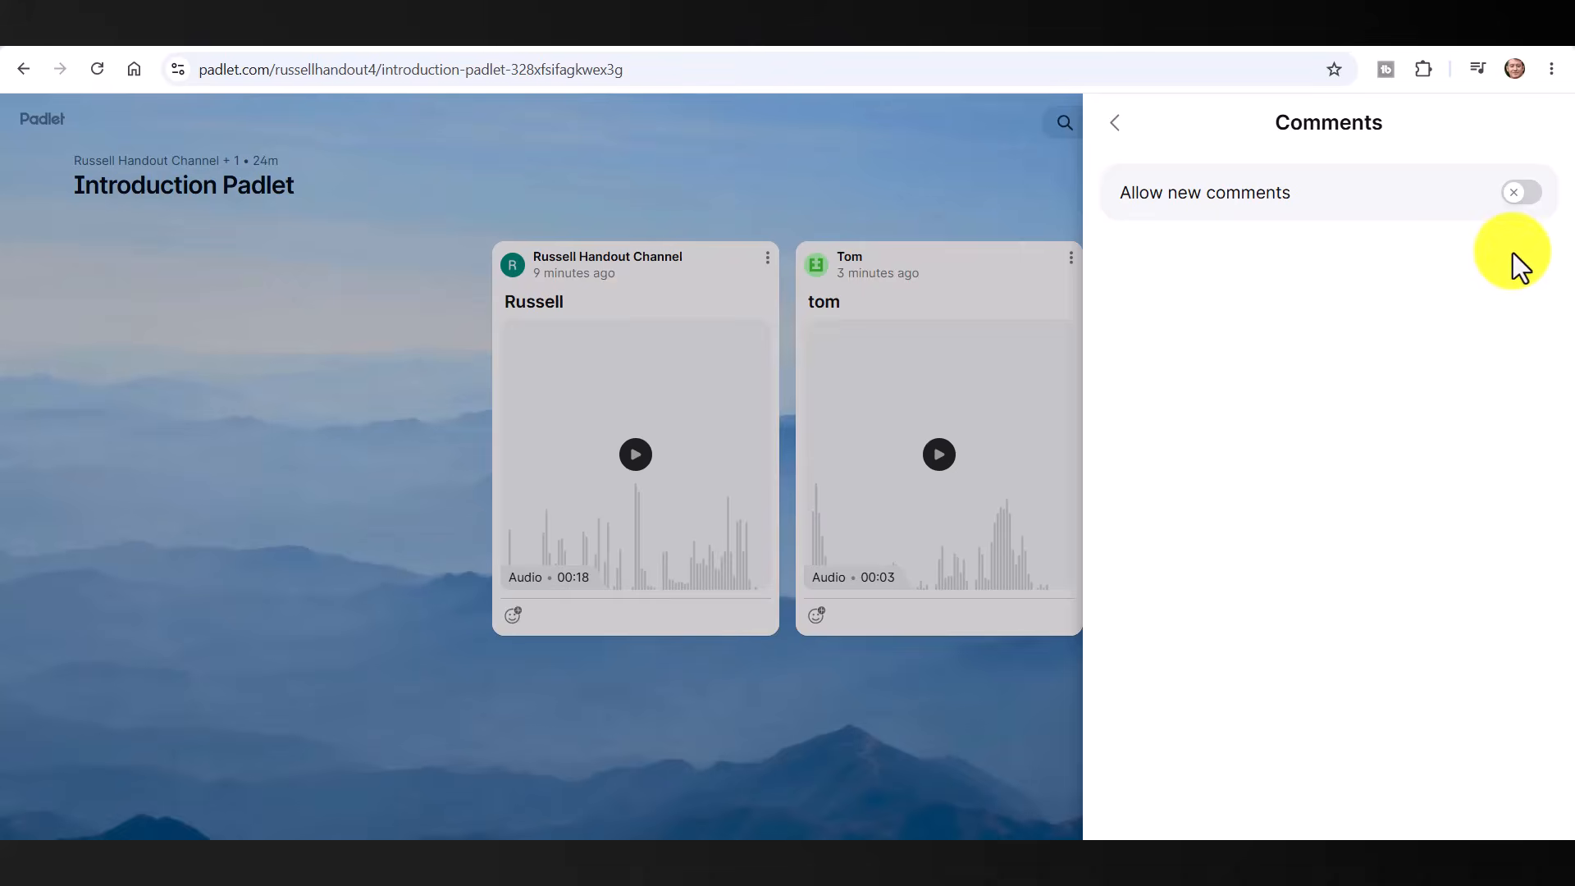
click(1531, 197)
click(1531, 125)
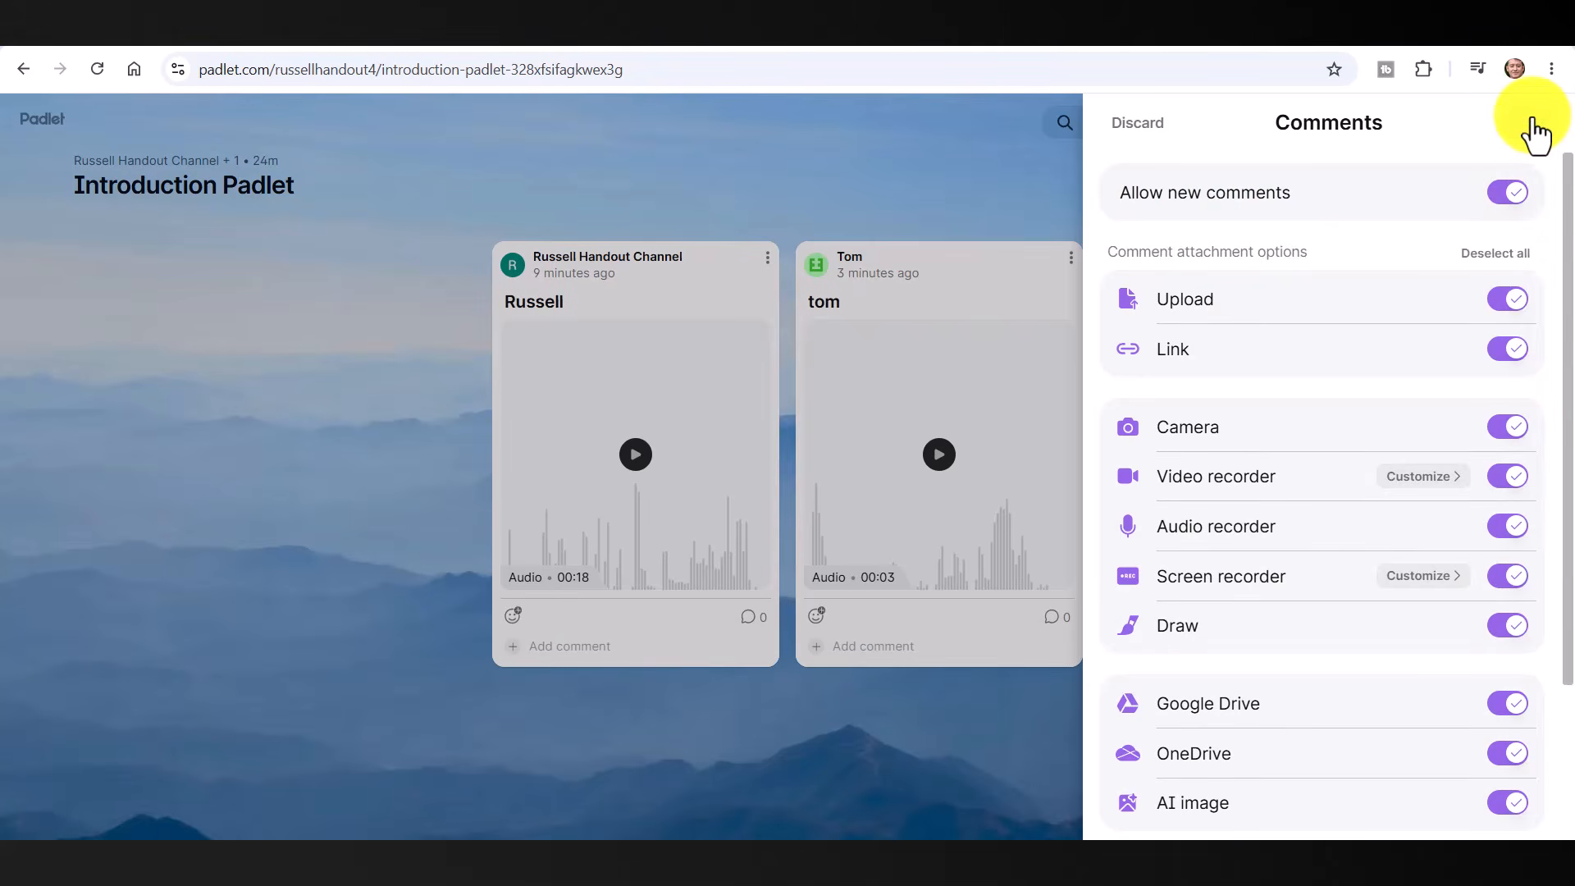
click(883, 154)
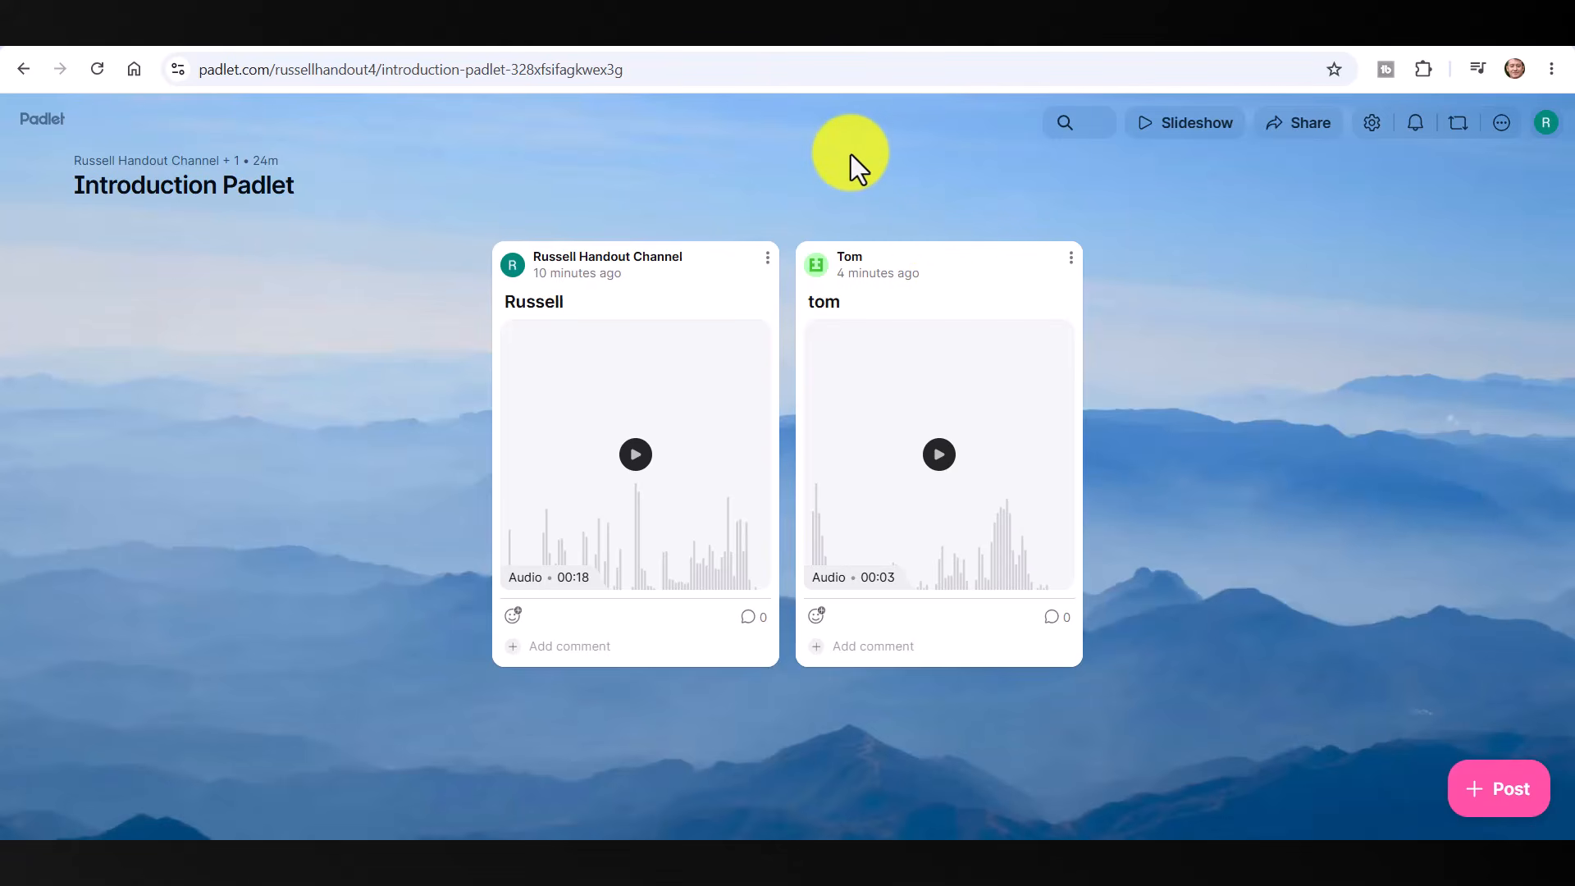
Review the board settings, from the title and description fields to the comments, moderation, copy protection and URL options.
click(1373, 127)
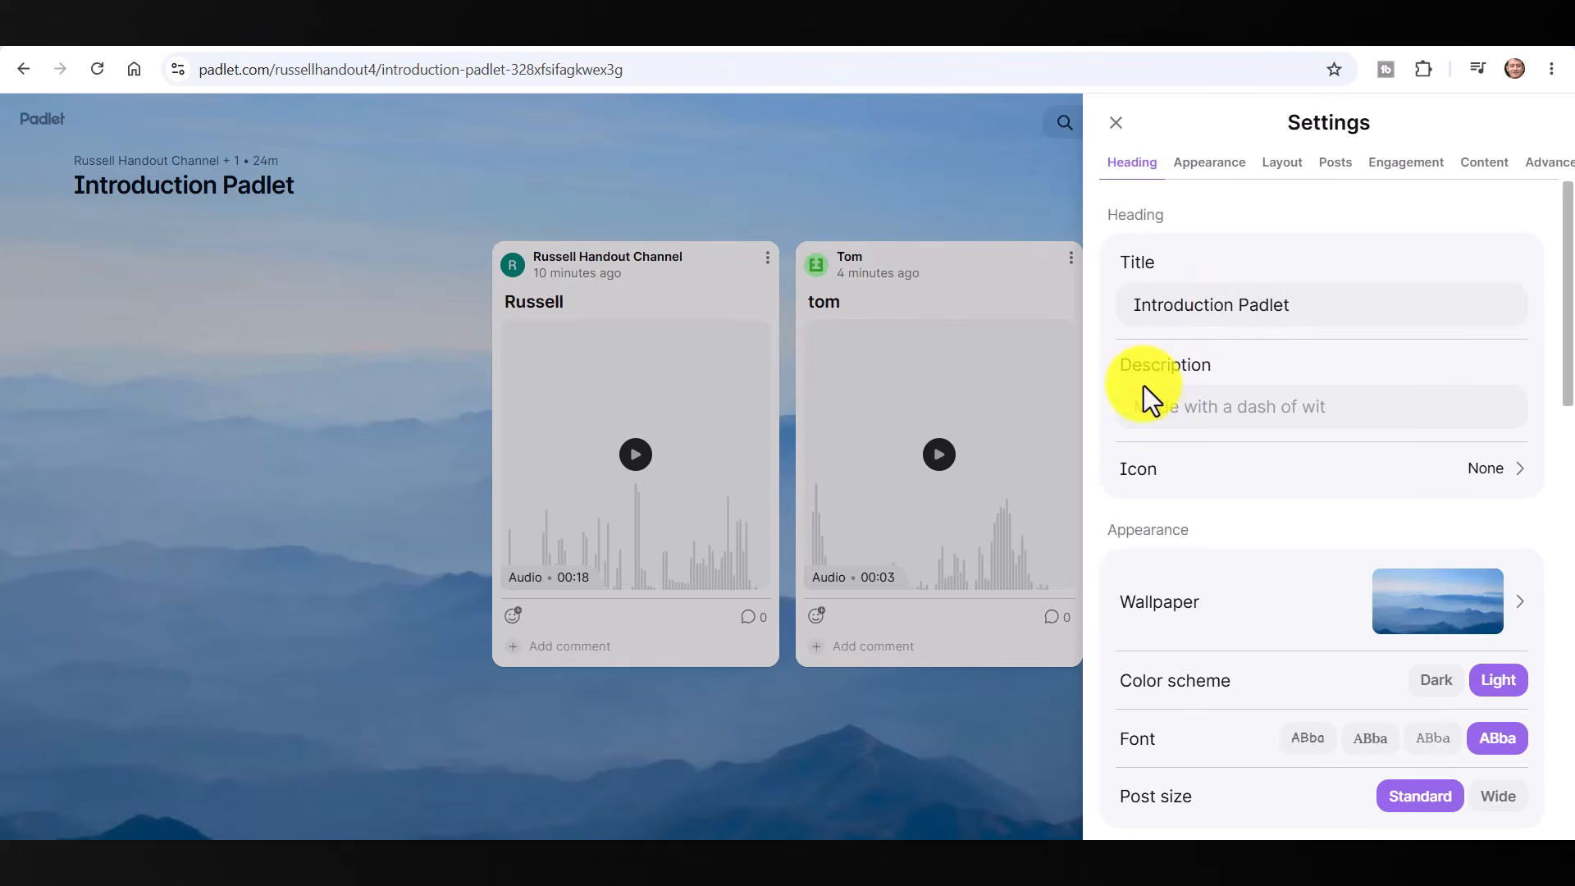
click(1165, 408)
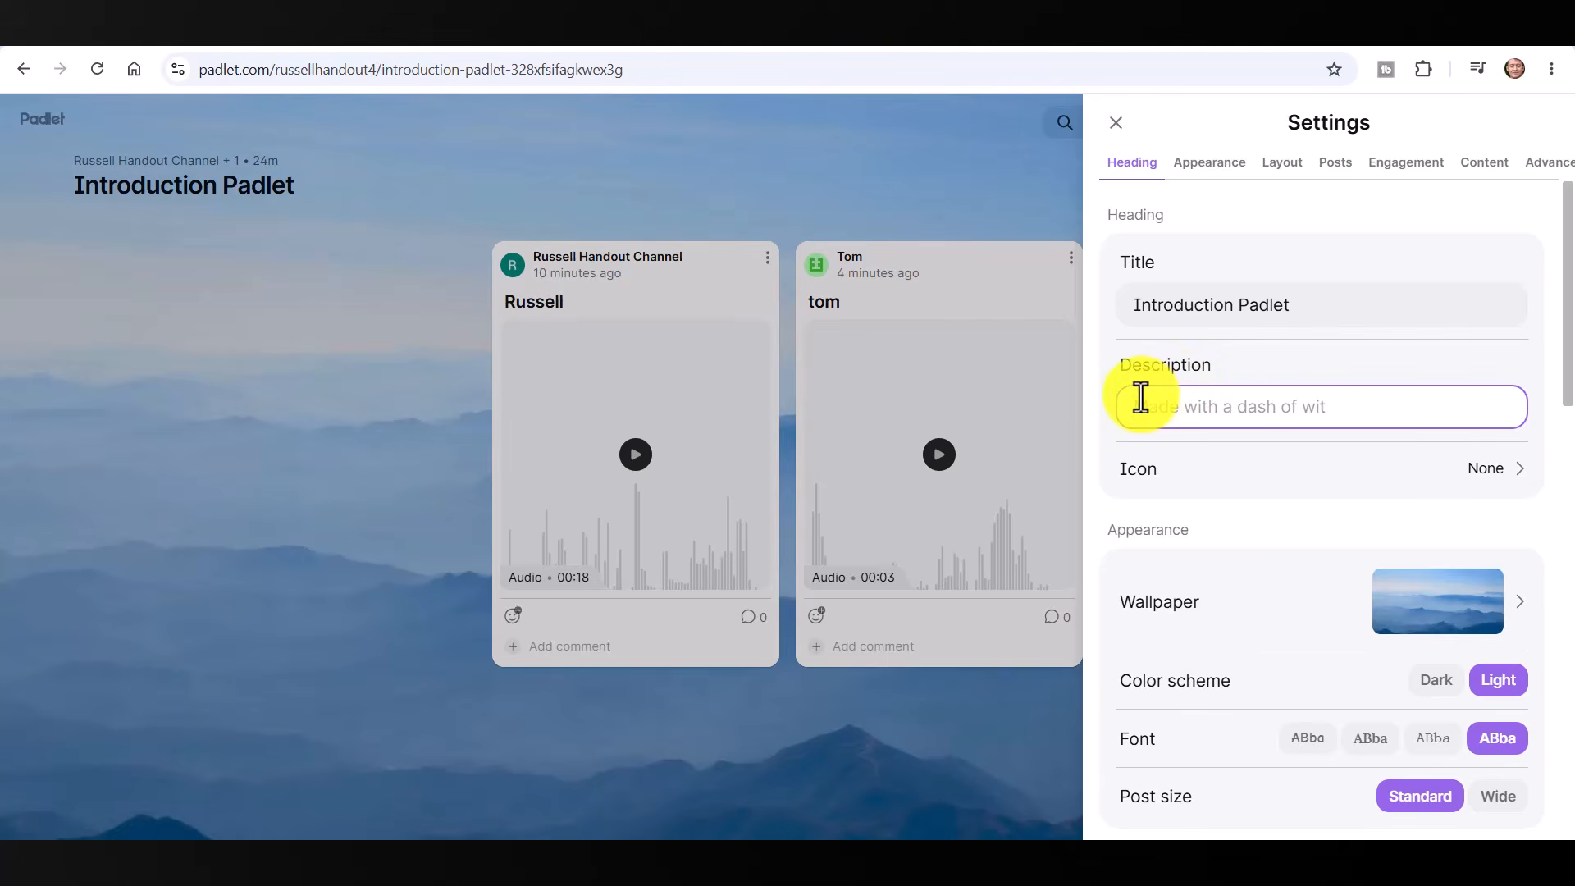
click(1116, 123)
click(1372, 127)
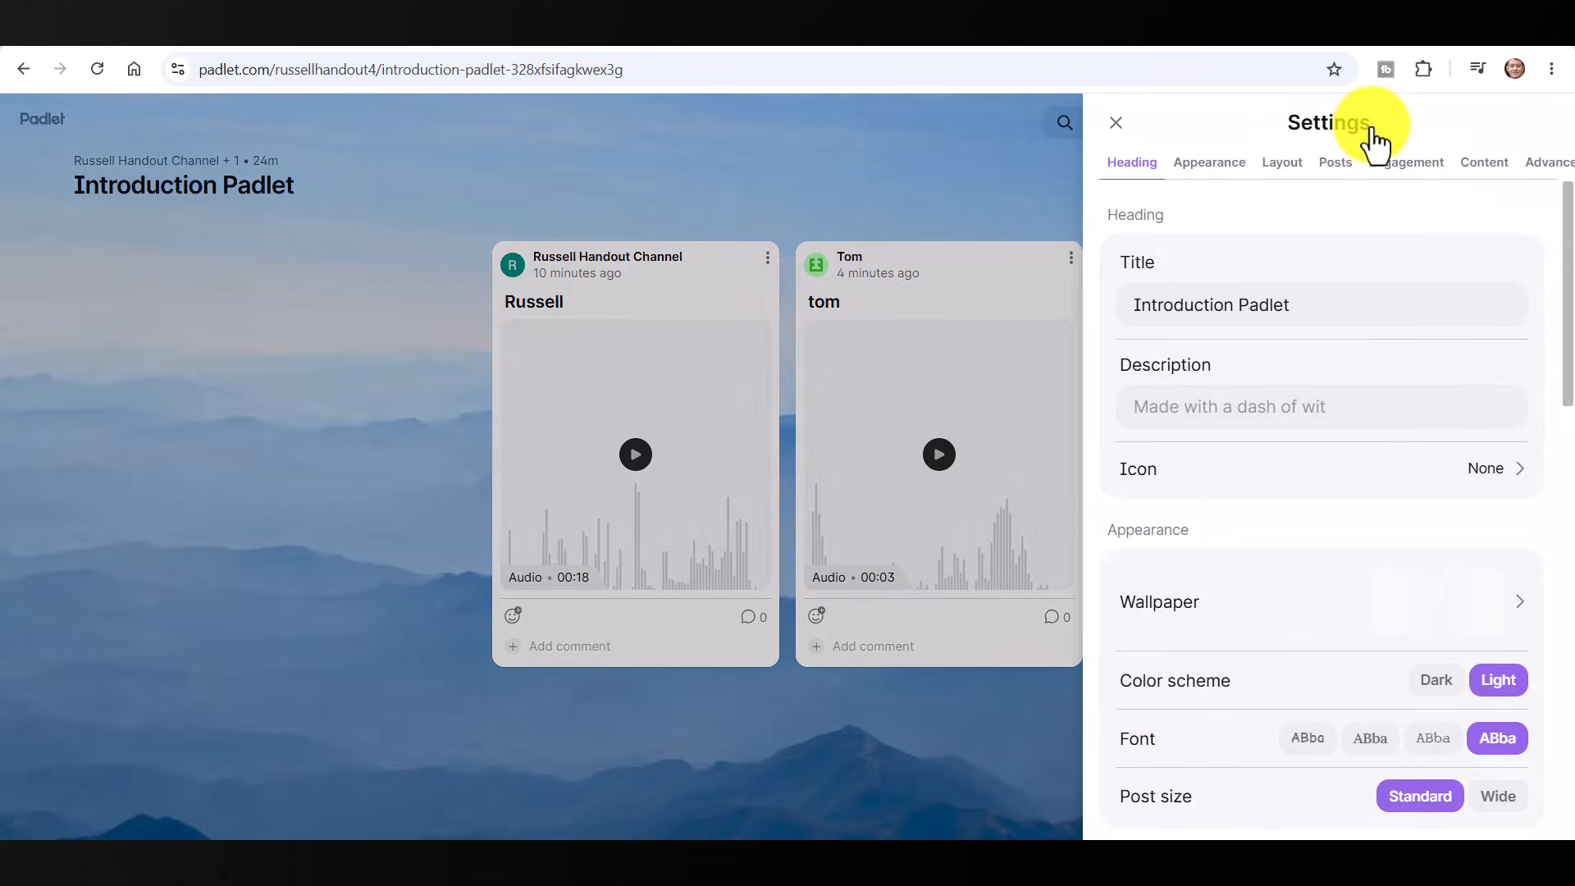
drag(1547, 218, 1570, 593)
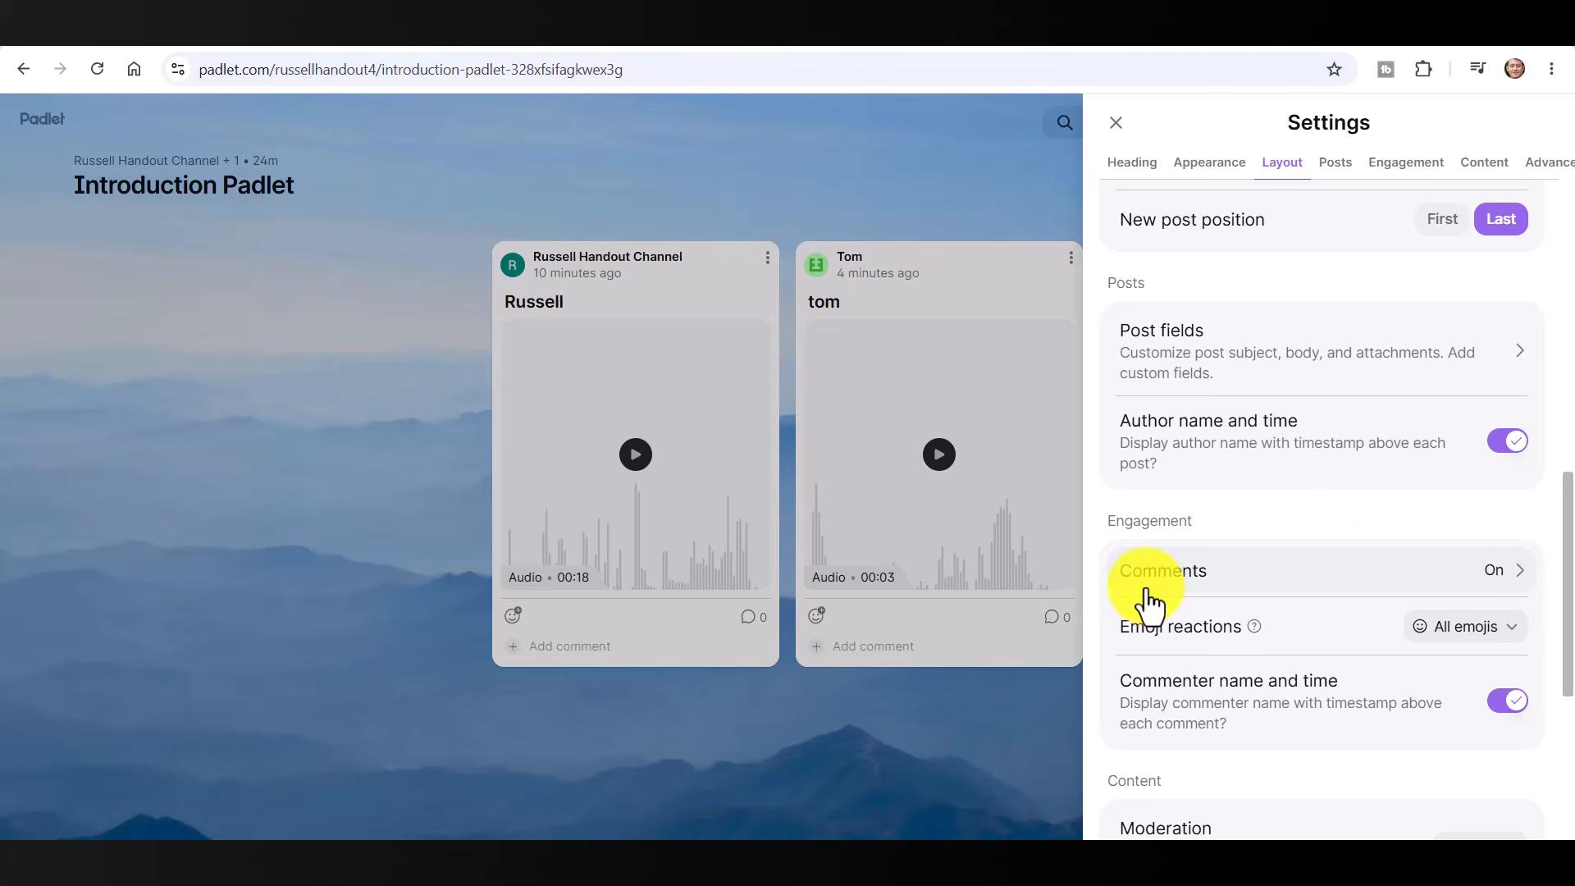
scroll(1537, 528, down, 5)
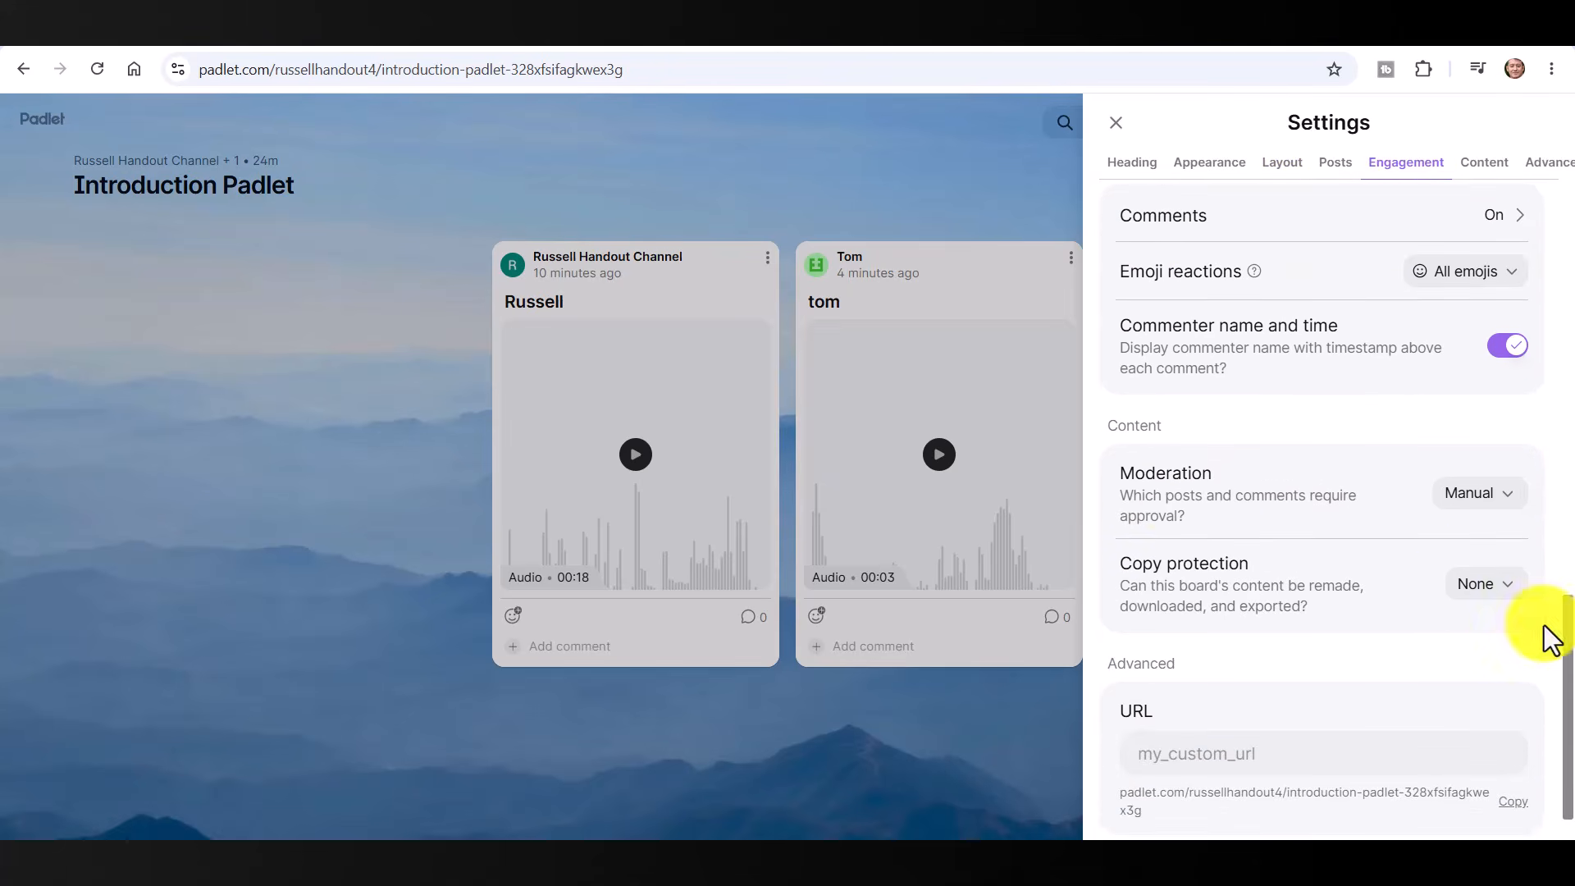
drag(1563, 615, 1571, 197)
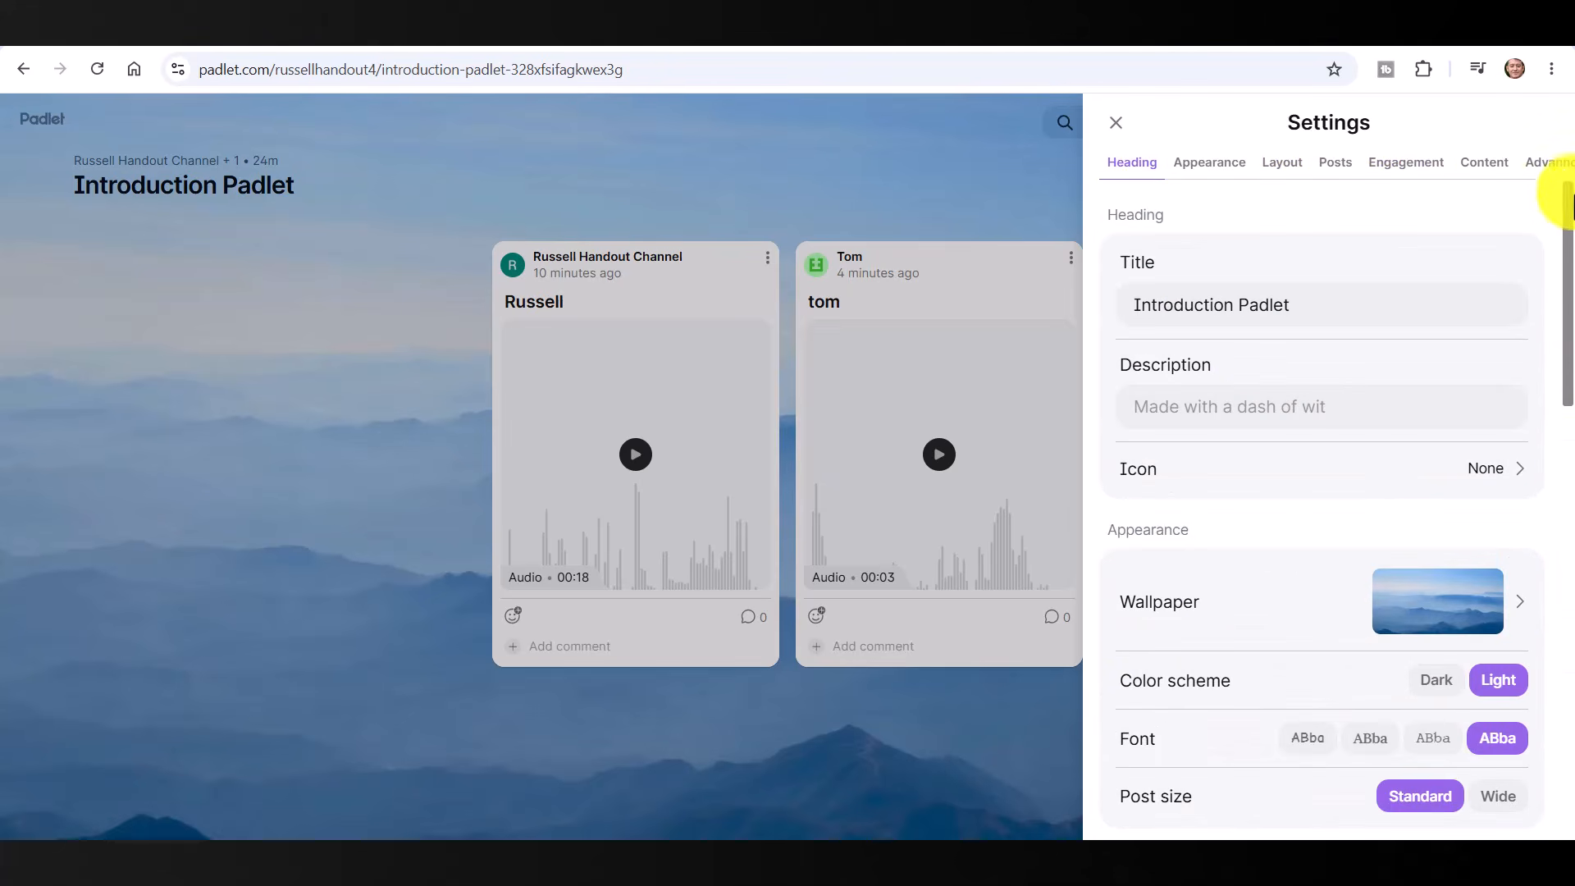
click(1147, 305)
click(1147, 399)
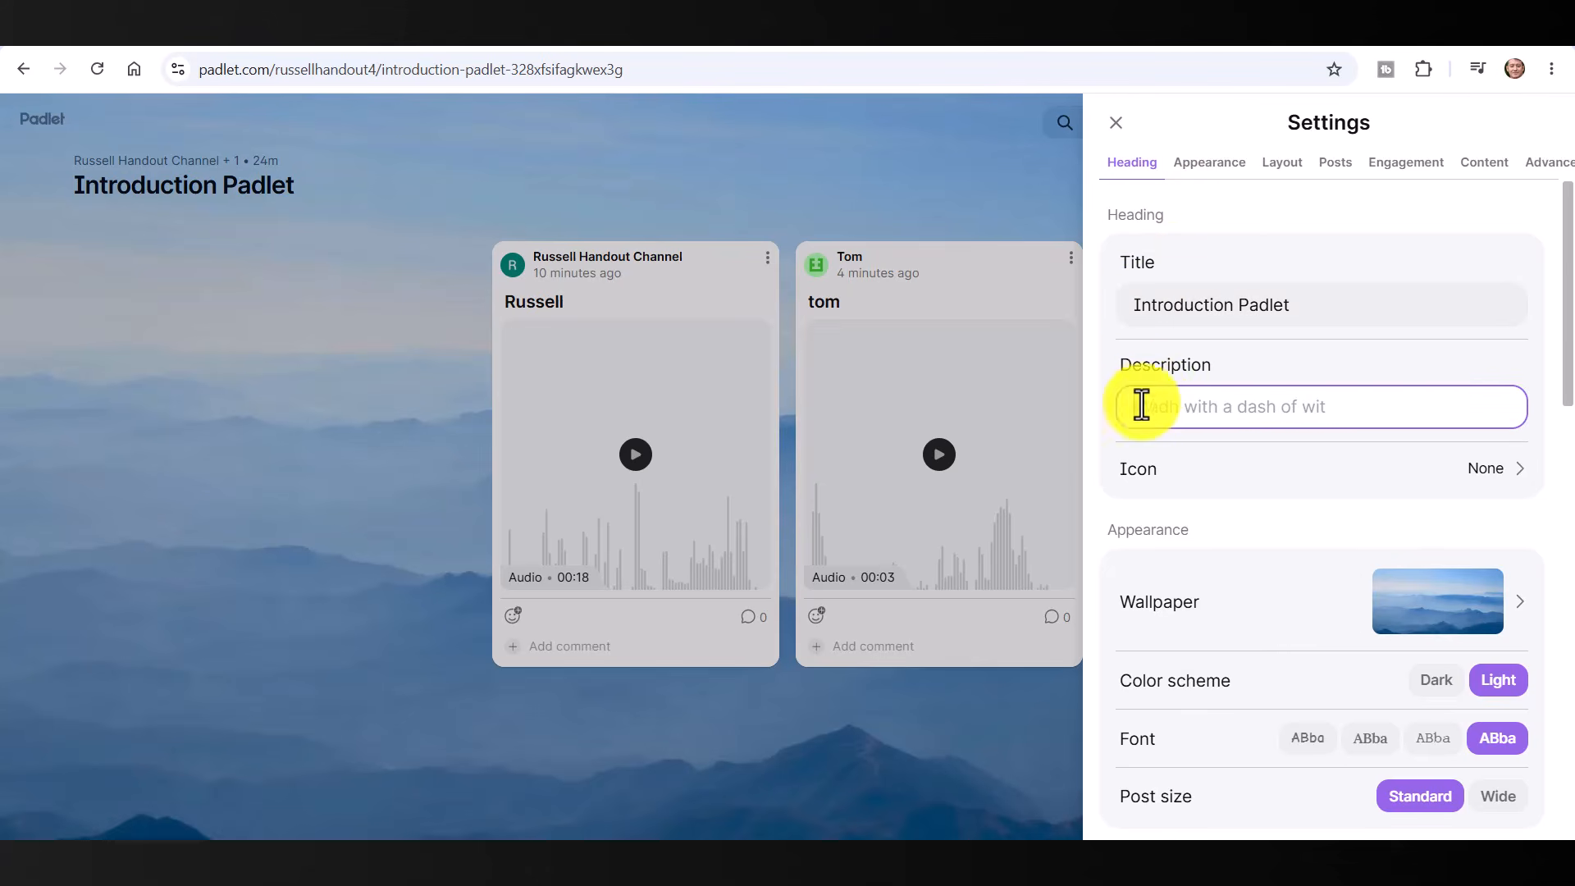